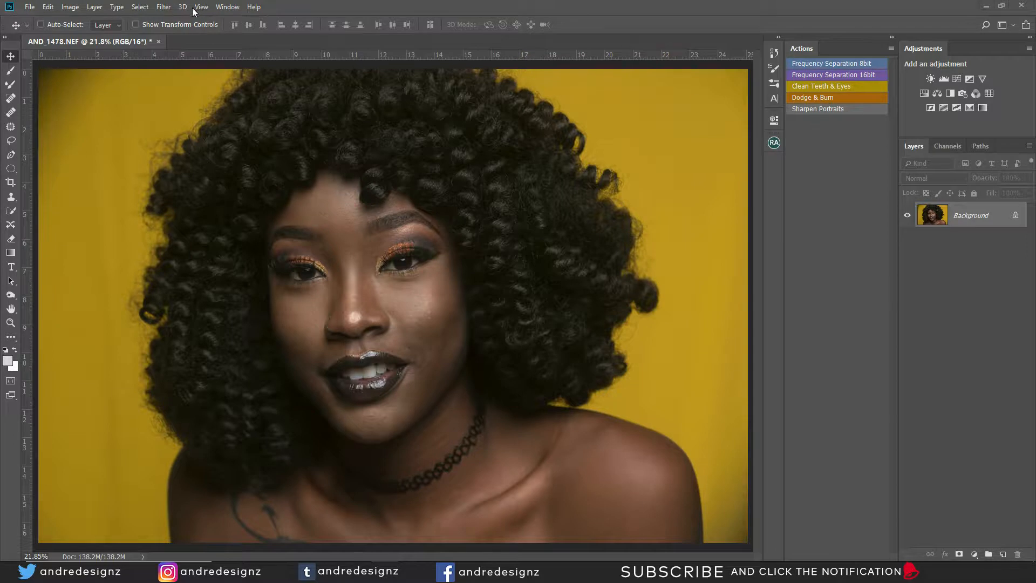
Step: Turn off button mode for the actions to show the full list of sets and recorded commands
left_click(227, 7)
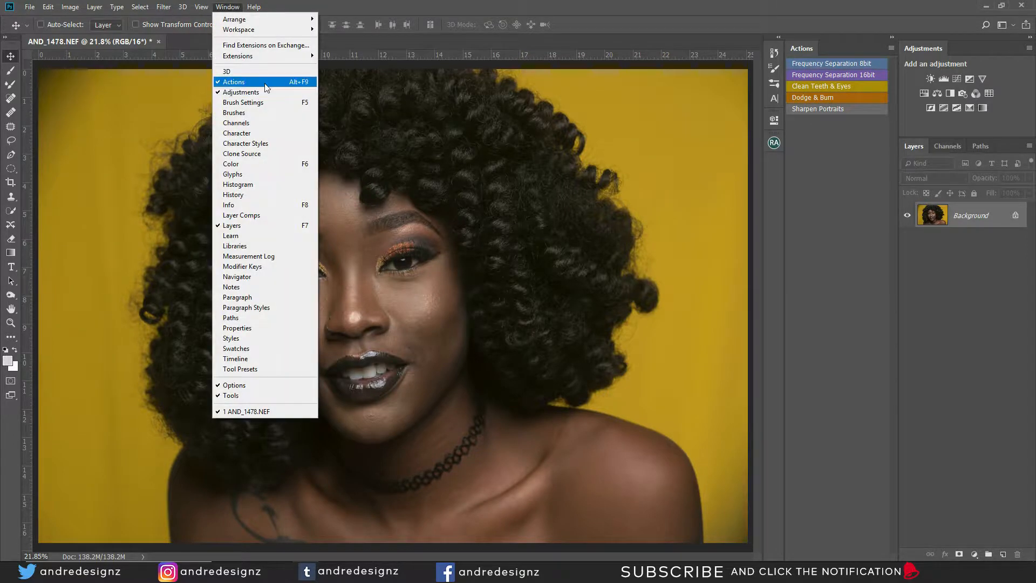
left_click(856, 128)
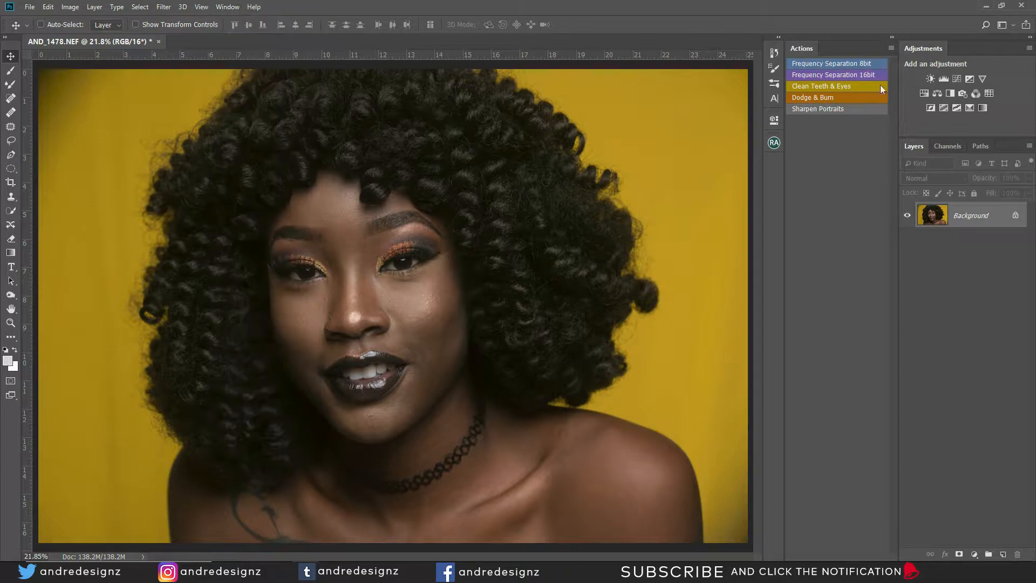
left_click(890, 51)
left_click(912, 59)
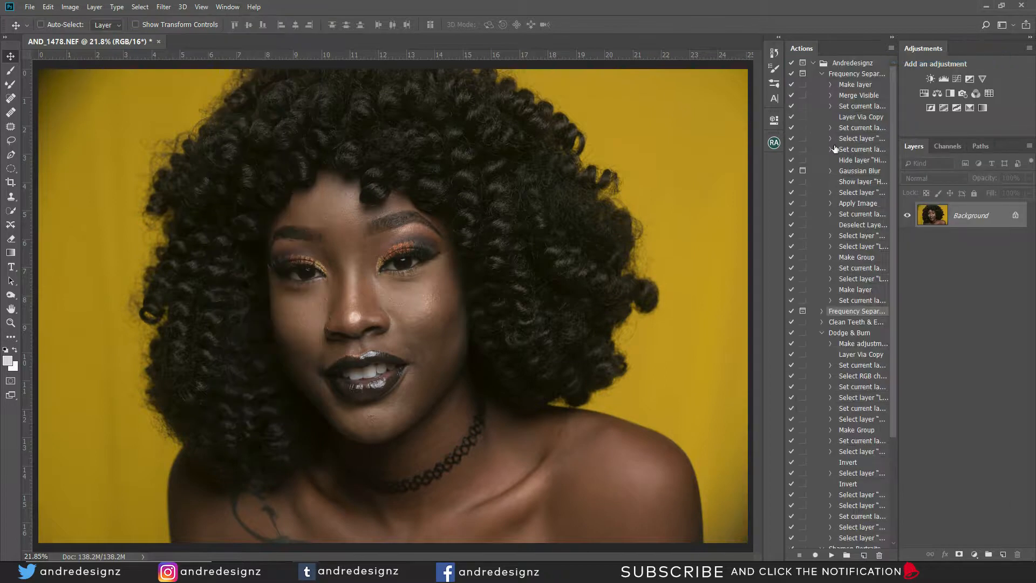
Step: Browse the Andredesignz Actions folder for action files without loading any, and switch the actions back to button mode
left_click(892, 49)
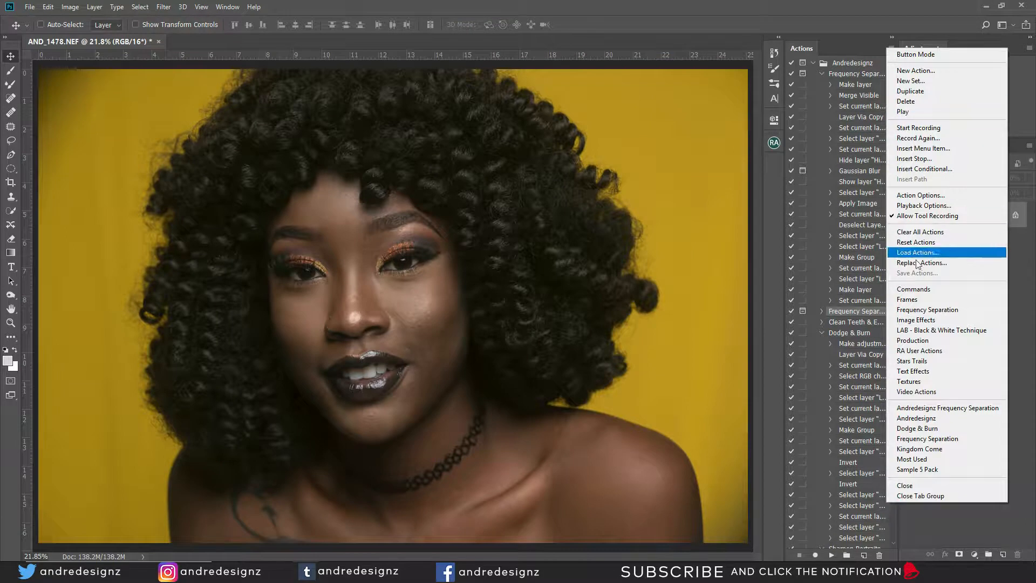
left_click(934, 254)
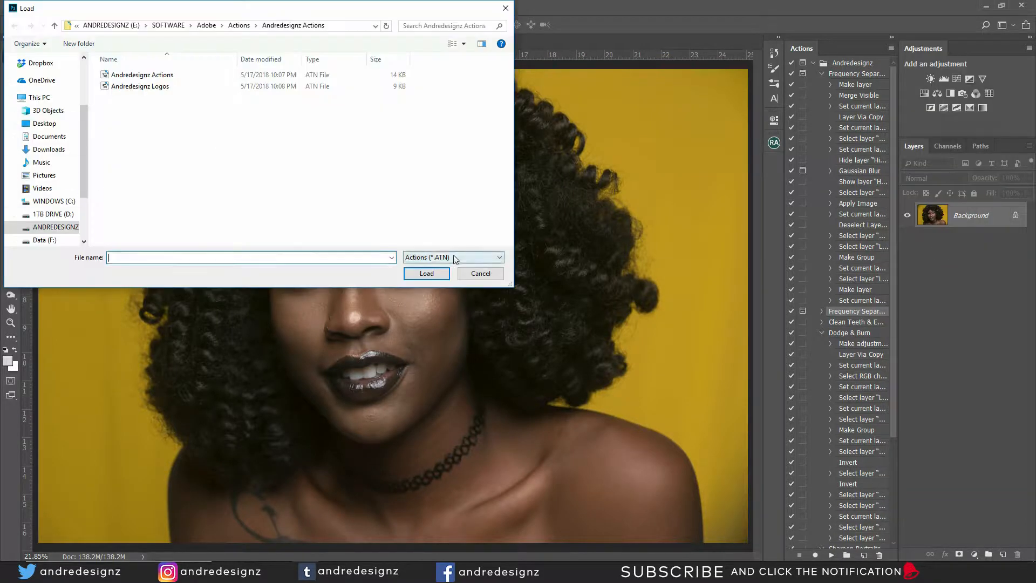
left_click(481, 273)
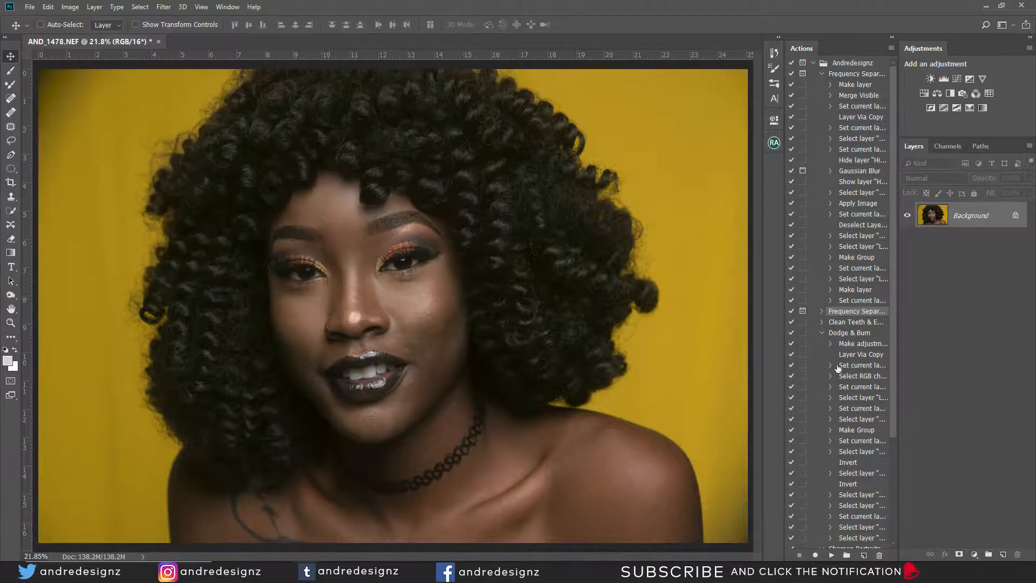
left_click(891, 48)
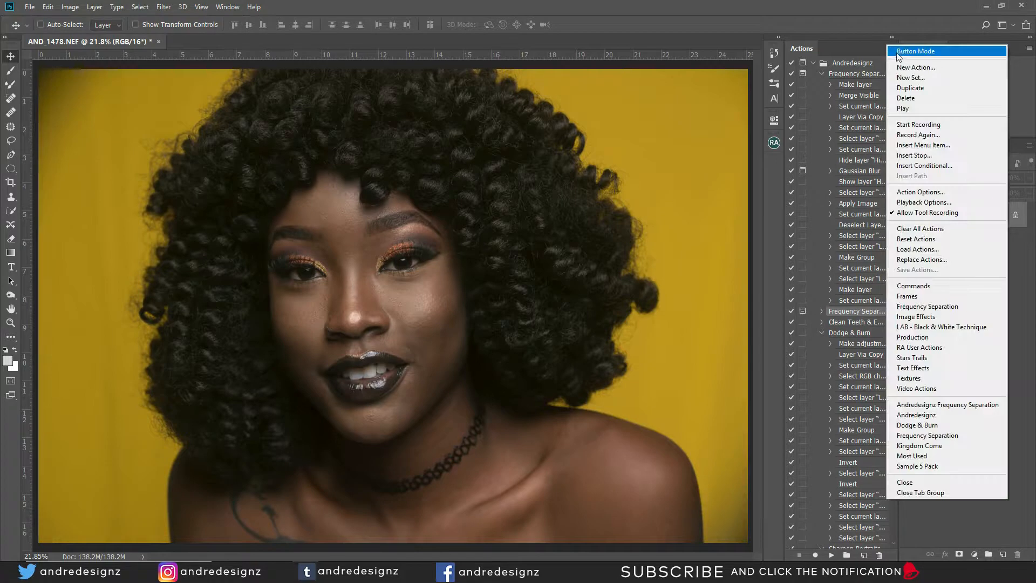
left_click(902, 51)
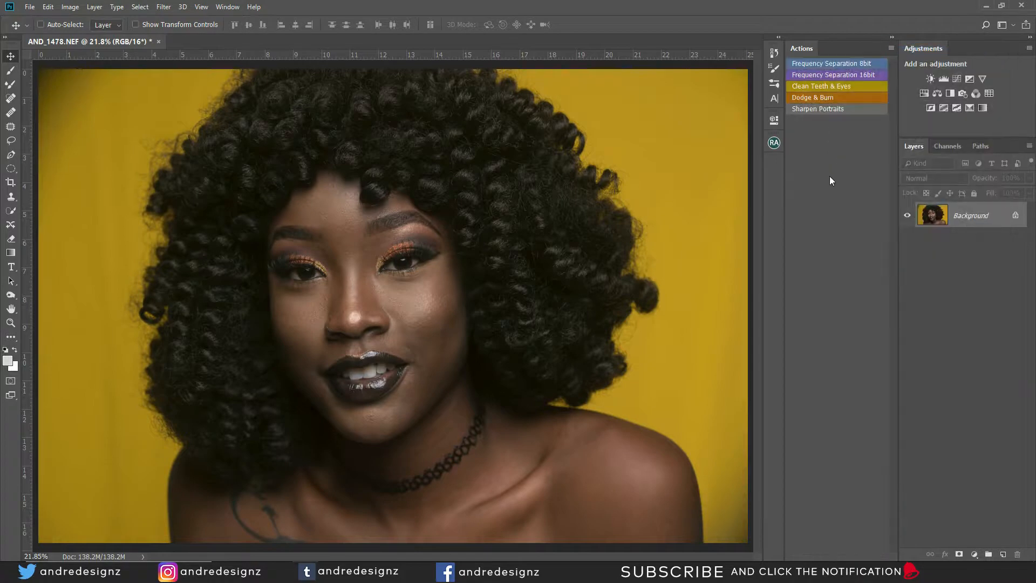
Step: Run the Frequency Separation 16bit action, accepting a Gaussian Blur radius of 13.9 pixels for the Low Frequency layer
left_click(833, 75)
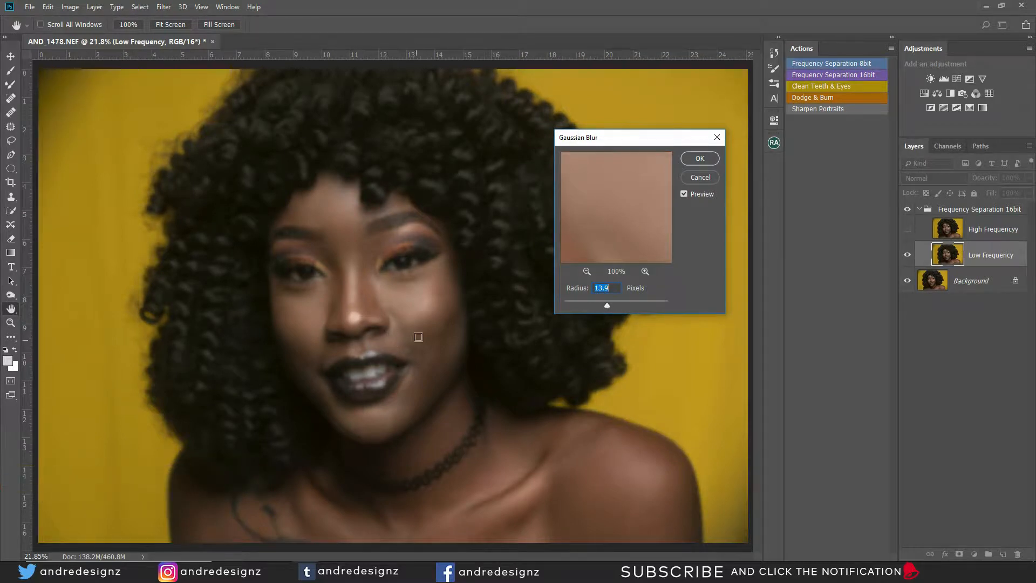
left_click(704, 163)
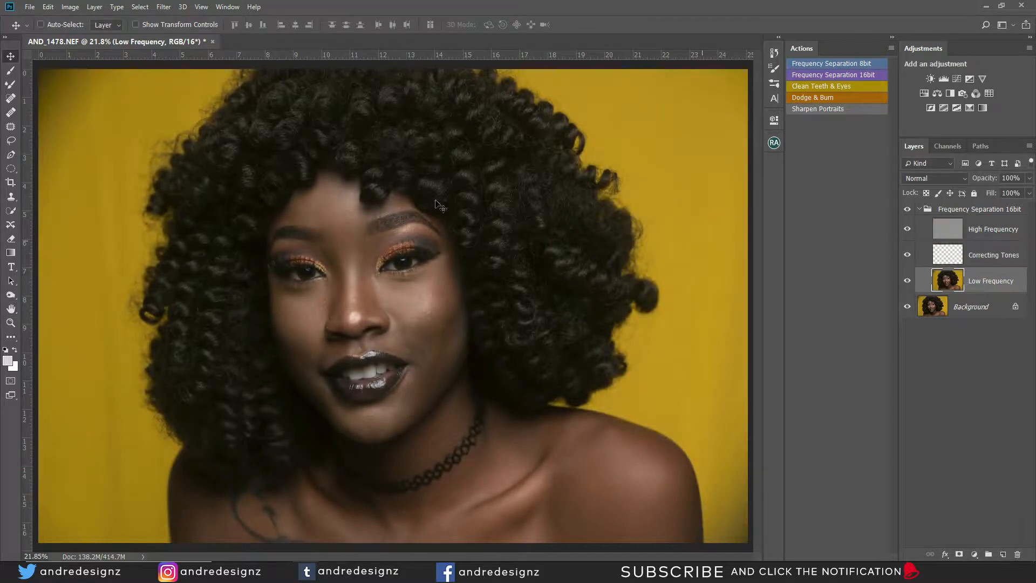
Step: Activate the Mixer Brush on the Low Frequency layer and reduce its size to 100
left_click(14, 84)
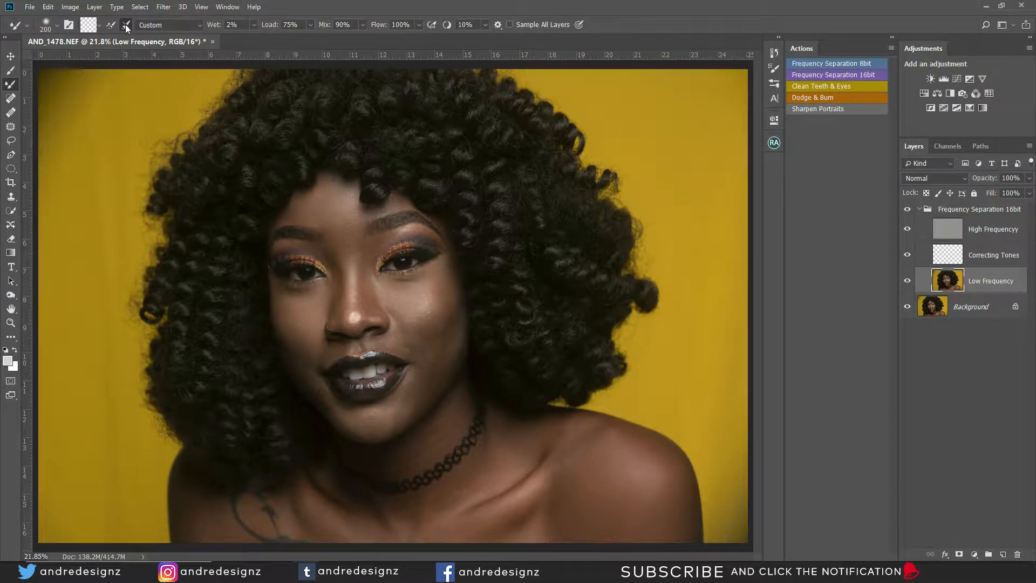
left_click(101, 25)
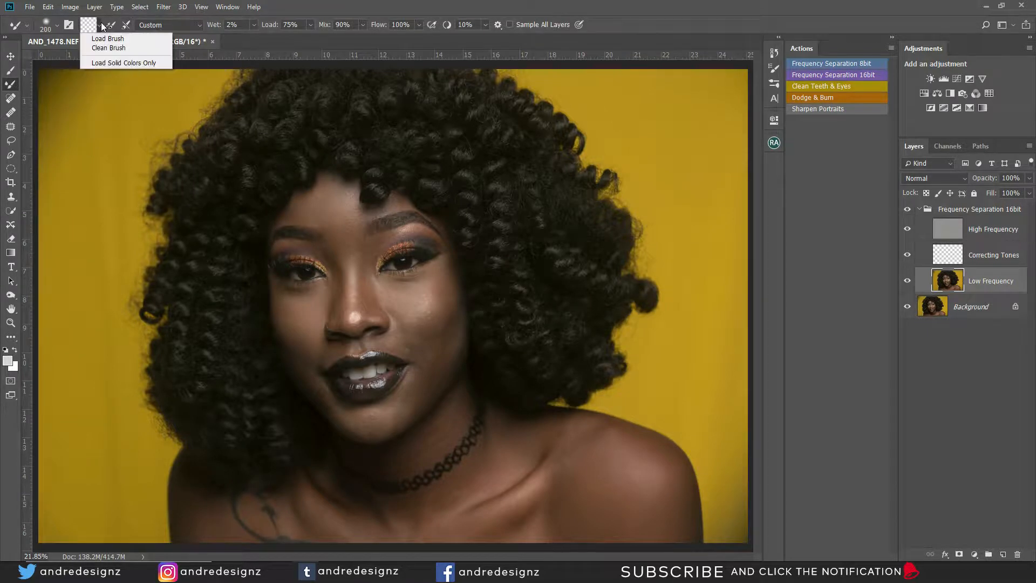
left_click(245, 24)
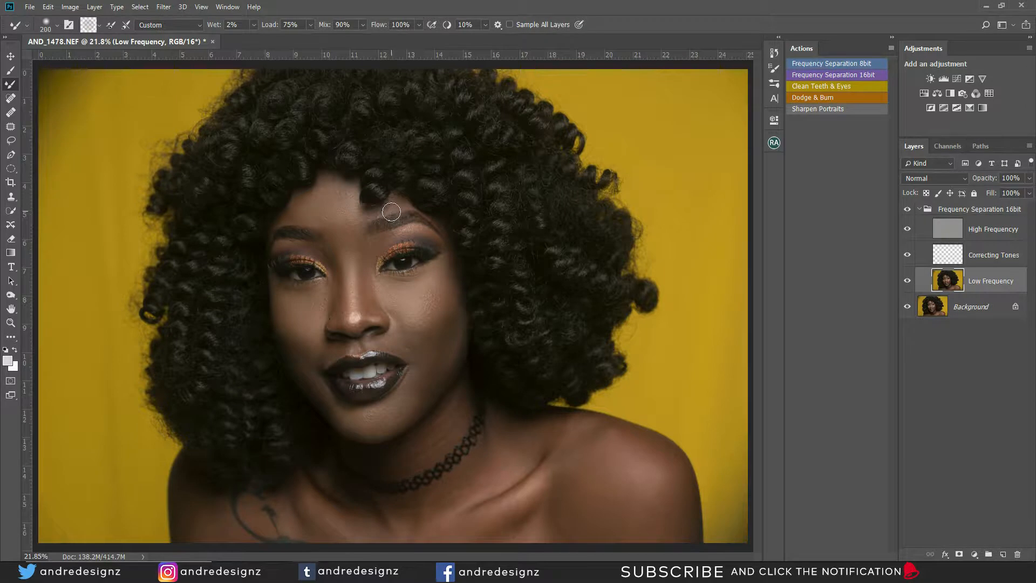
key("bracketleft")
key("bracketleft")
Step: Blend the skin tones of the forehead around the hair curl and above the eyebrow on the Low Frequency layer
left_click_drag(399, 202, 417, 201)
scroll(382, 209, "up", 10)
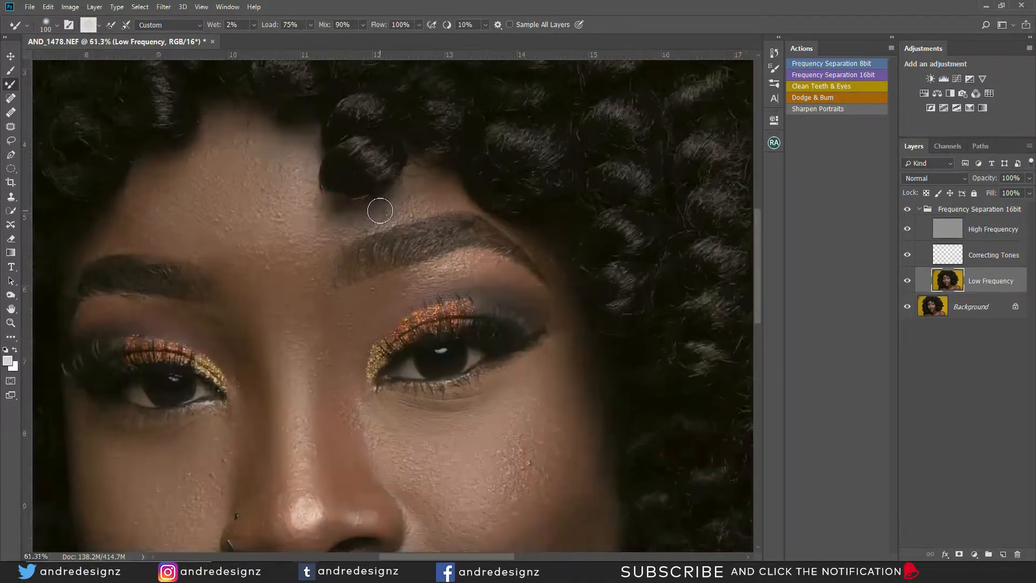
mouse_move(361, 212)
left_mouse_down()
mouse_move(325, 221)
mouse_move(325, 209)
mouse_move(340, 215)
mouse_move(319, 212)
mouse_move(324, 222)
mouse_move(316, 200)
mouse_move(354, 208)
mouse_move(447, 185)
mouse_move(530, 202)
mouse_move(502, 198)
left_mouse_up()
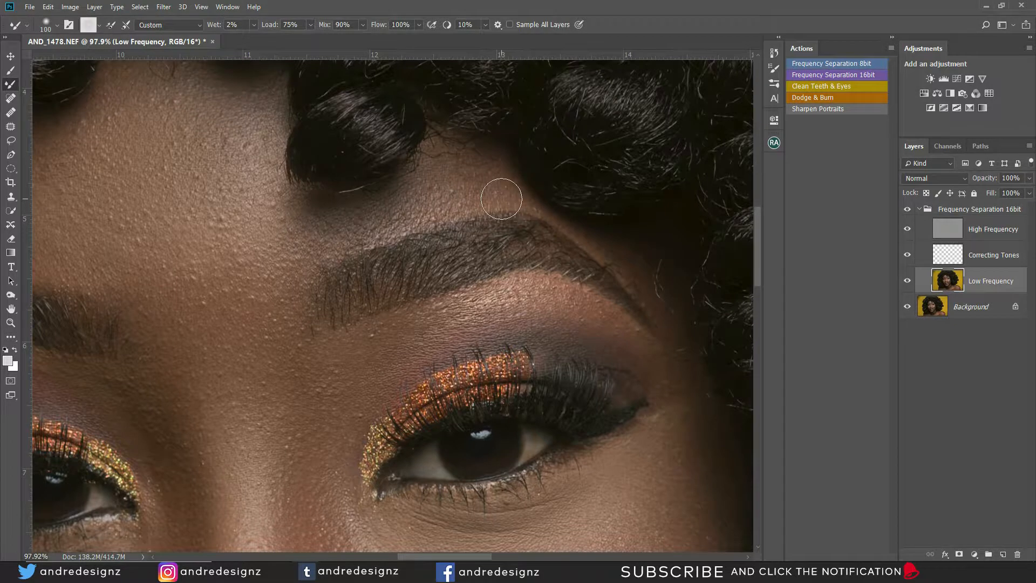
scroll(377, 167, "down", 5)
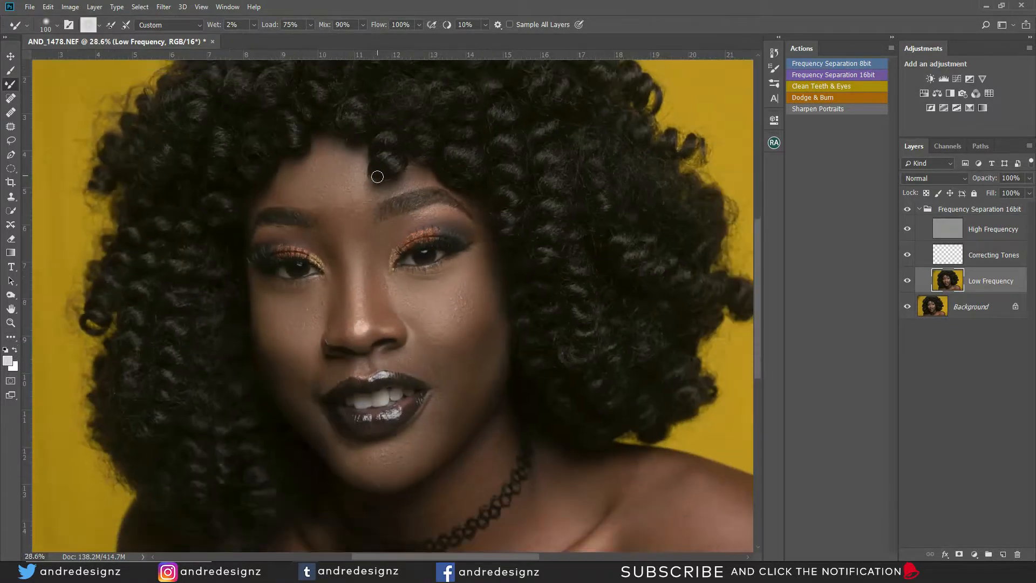
mouse_move(319, 252)
left_mouse_down()
mouse_move(328, 246)
mouse_move(344, 269)
mouse_move(360, 256)
left_mouse_up()
Step: Clean the Mixer Brush and smooth the skin tones across the face, cheeks and jaw
left_click(99, 25)
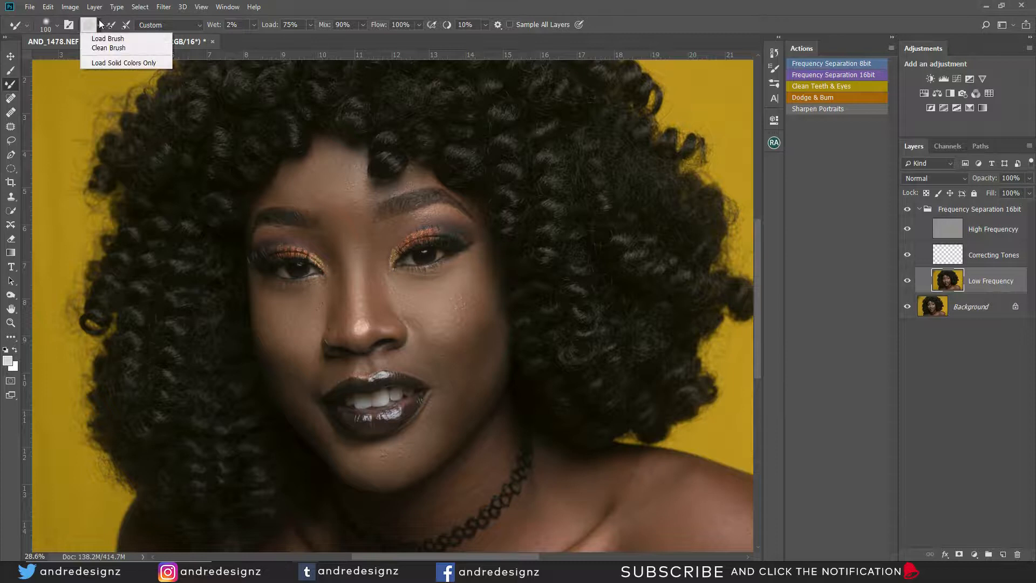
left_click(103, 48)
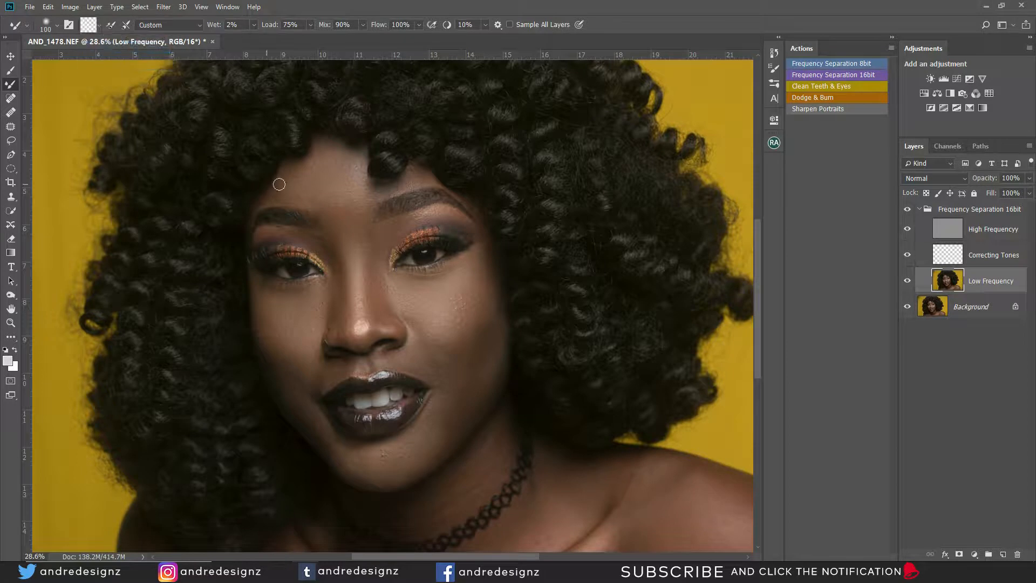
scroll(442, 276, "up", 2)
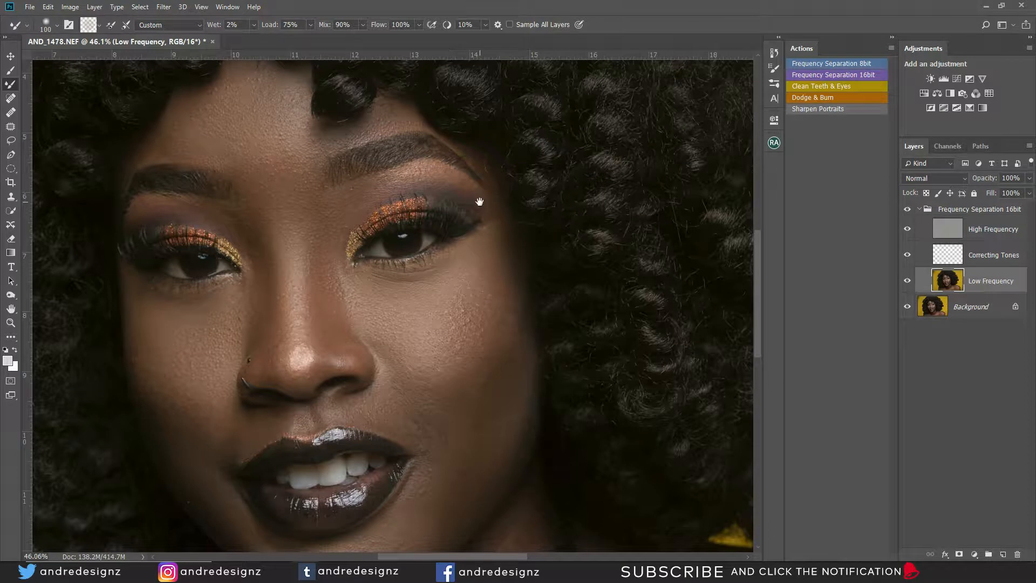
mouse_move(217, 451)
left_mouse_down()
mouse_move(502, 215)
mouse_move(363, 202)
mouse_move(292, 291)
left_mouse_up()
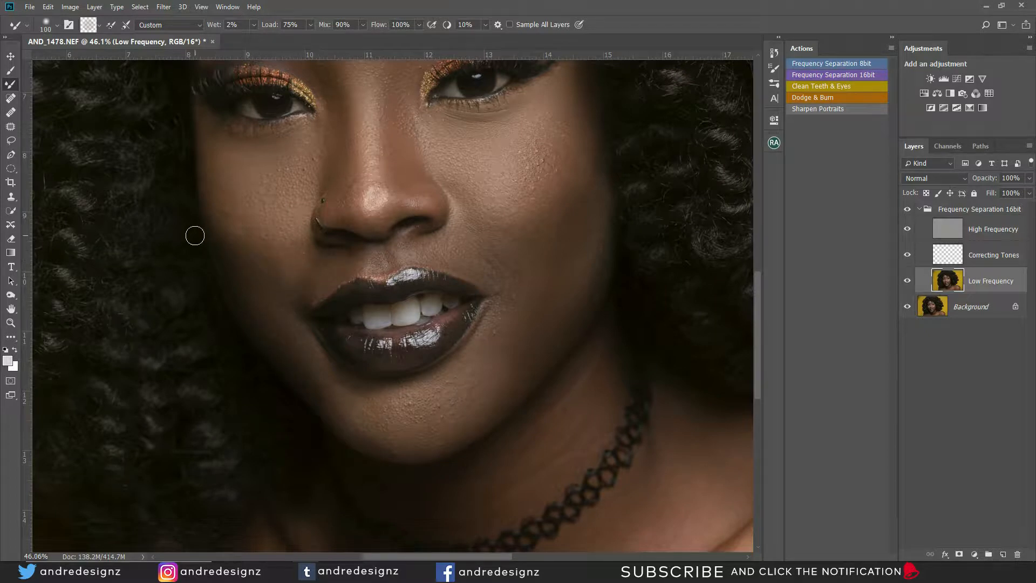
Step: Hide and reshow the Frequency Separation 16bit group to compare the portrait before and after smoothing
scroll(193, 229, "down", 6)
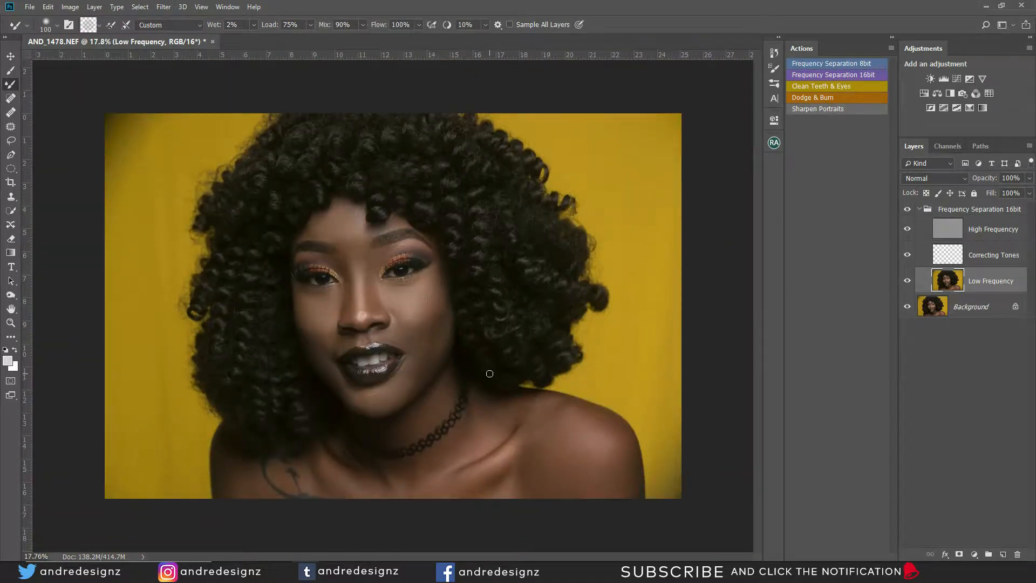
left_click(911, 212)
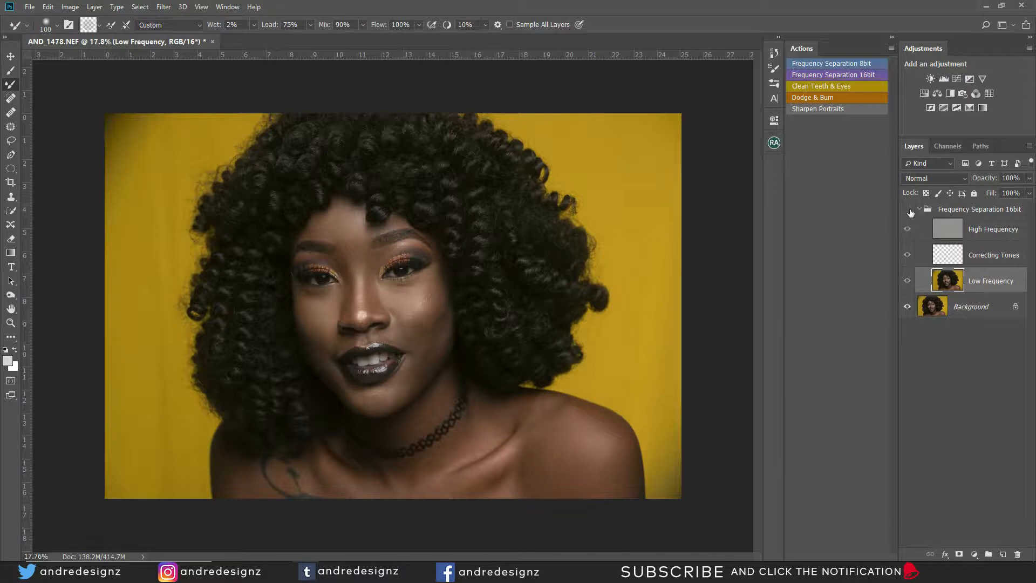
left_click(911, 213)
Step: Enlarge the Mixer Brush to 250 and blend the skin tones on the chin and around the mouth
scroll(308, 339, "up", 5)
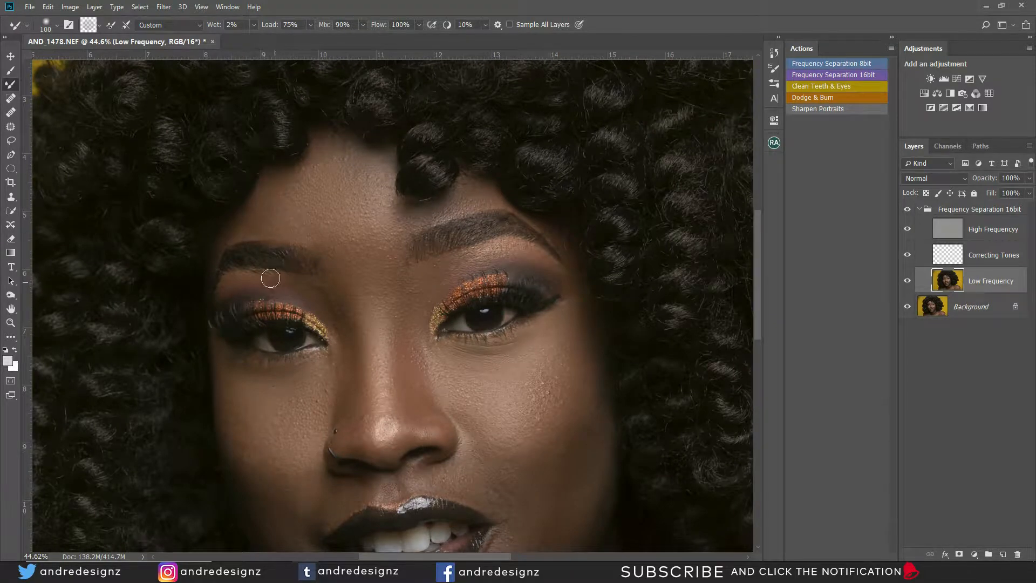
mouse_move(371, 478)
left_mouse_down()
mouse_move(379, 268)
mouse_move(356, 181)
left_mouse_up()
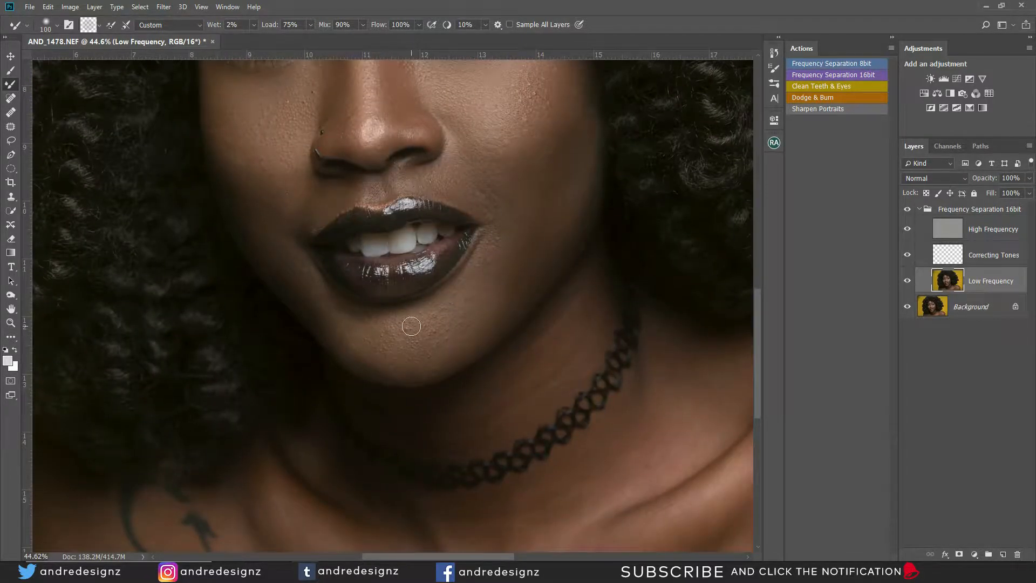
key("bracketright")
key("bracketright")
key("bracketright")
key("bracketright")
key("bracketright")
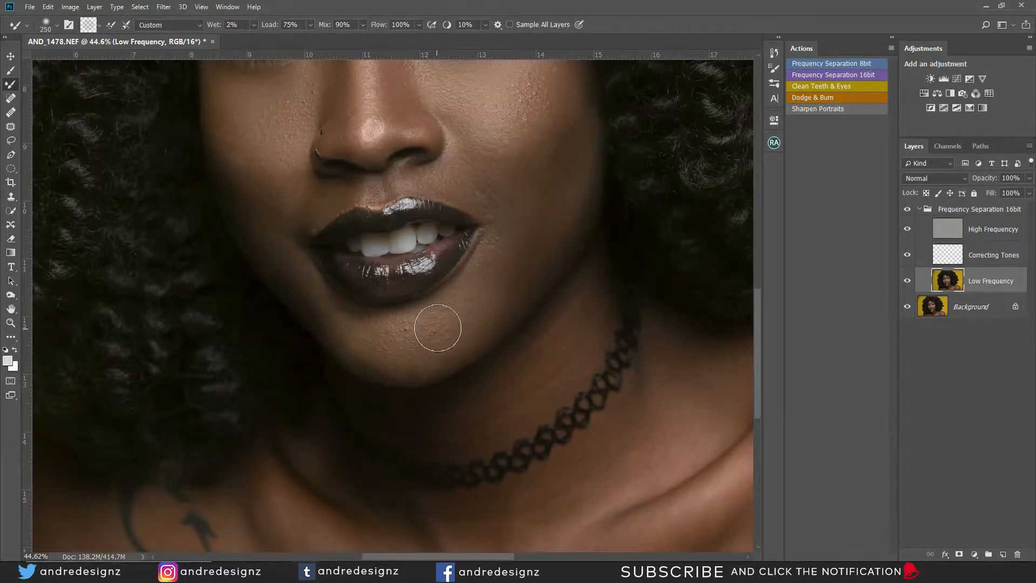
mouse_move(464, 303)
left_mouse_down()
mouse_move(449, 329)
mouse_move(453, 319)
mouse_move(417, 309)
left_mouse_up()
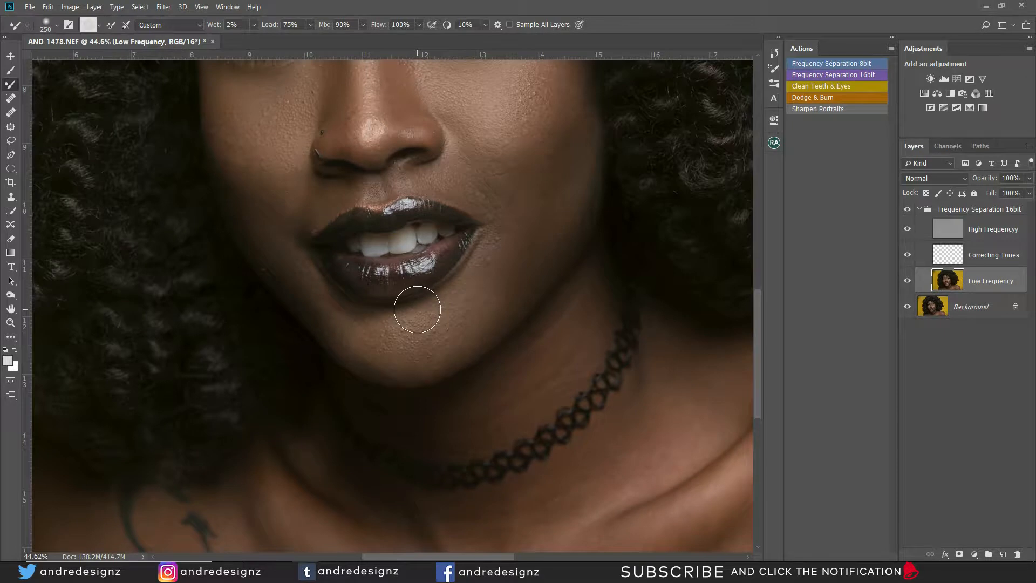
Step: Clean the Mixer Brush and blend the skin tones of the neck and the shoulder without the tattoo
left_click(101, 25)
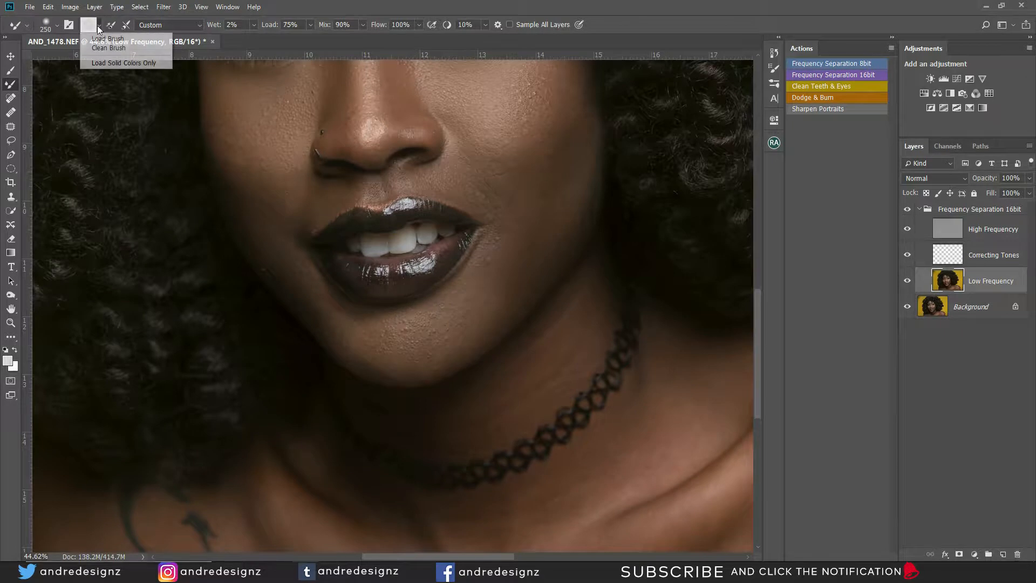
left_click(110, 46)
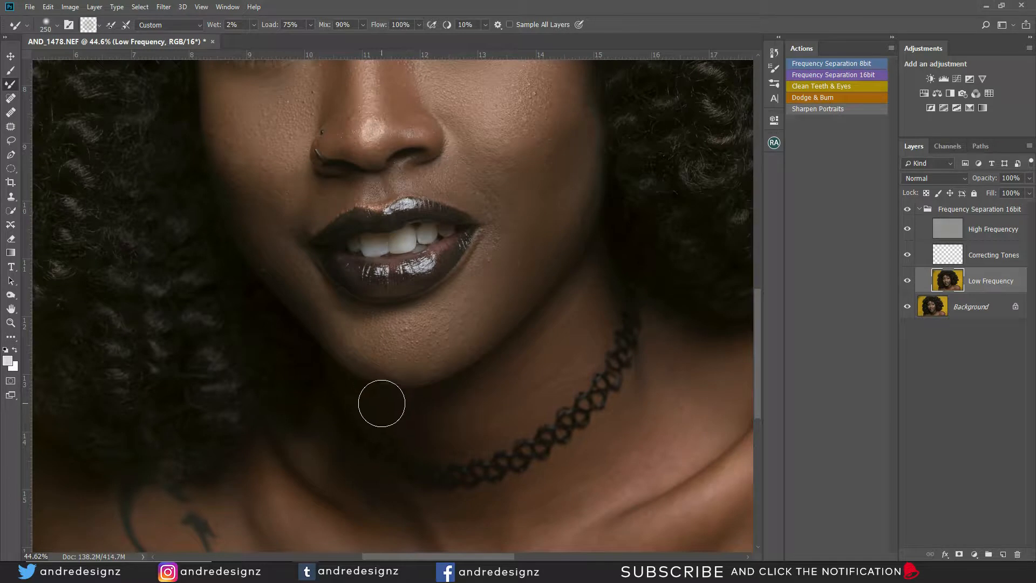
left_click_drag(530, 372, 435, 261)
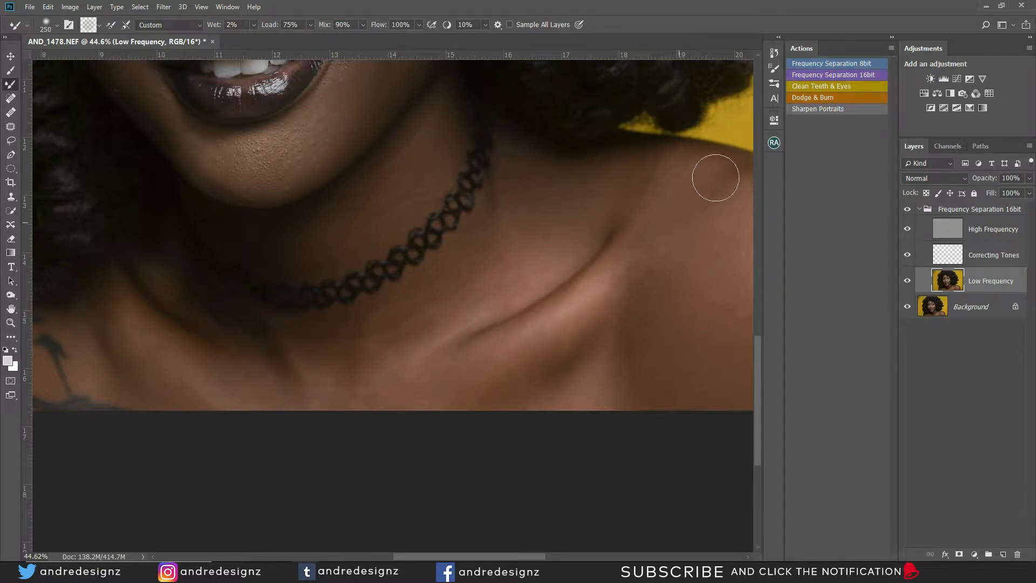
mouse_move(707, 235)
left_mouse_down()
mouse_move(605, 216)
mouse_move(509, 221)
left_mouse_up()
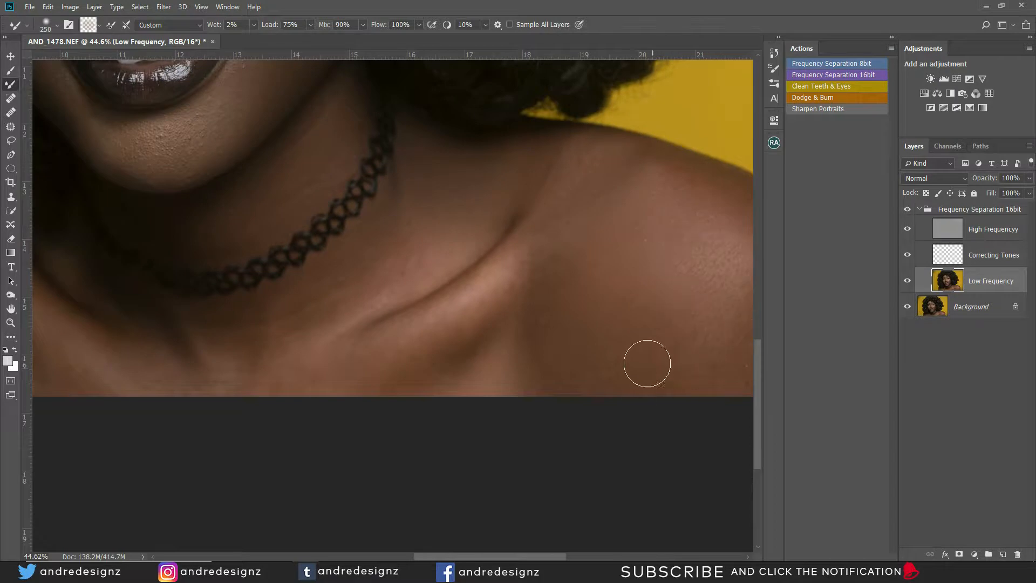
mouse_move(737, 371)
left_mouse_down()
mouse_move(606, 268)
mouse_move(569, 273)
left_mouse_up()
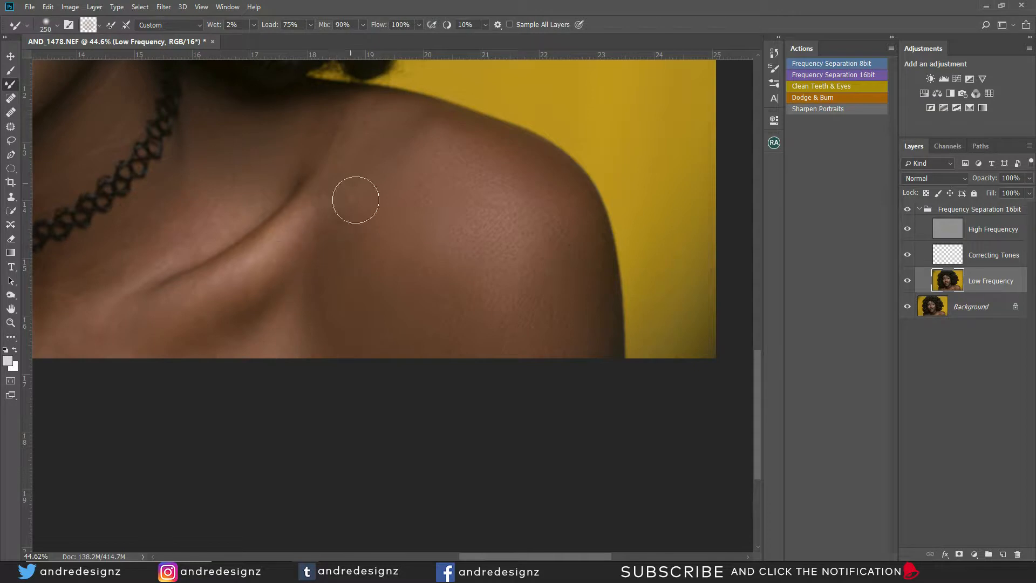
Step: Smooth the skin tones along the collarbone and the centre of the upper chest below the choker
left_click_drag(385, 240, 594, 211)
left_click_drag(474, 219, 565, 208)
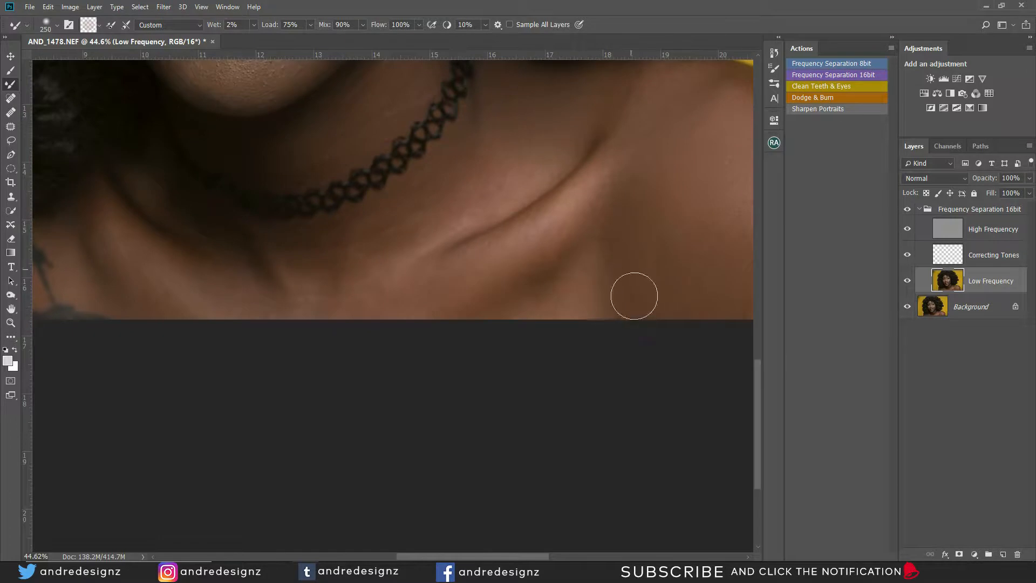
left_click_drag(477, 259, 595, 220)
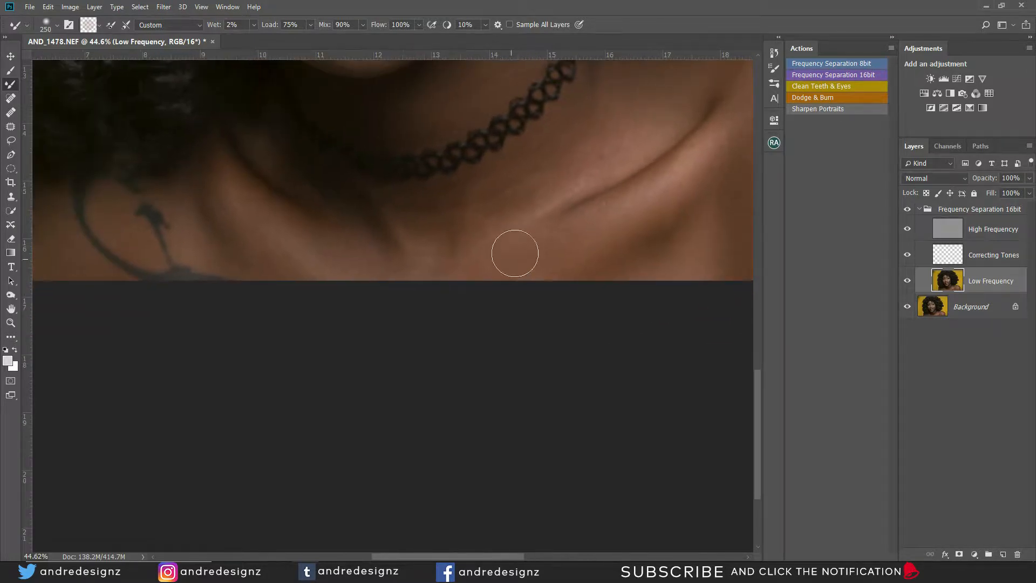
left_click_drag(516, 252, 562, 311)
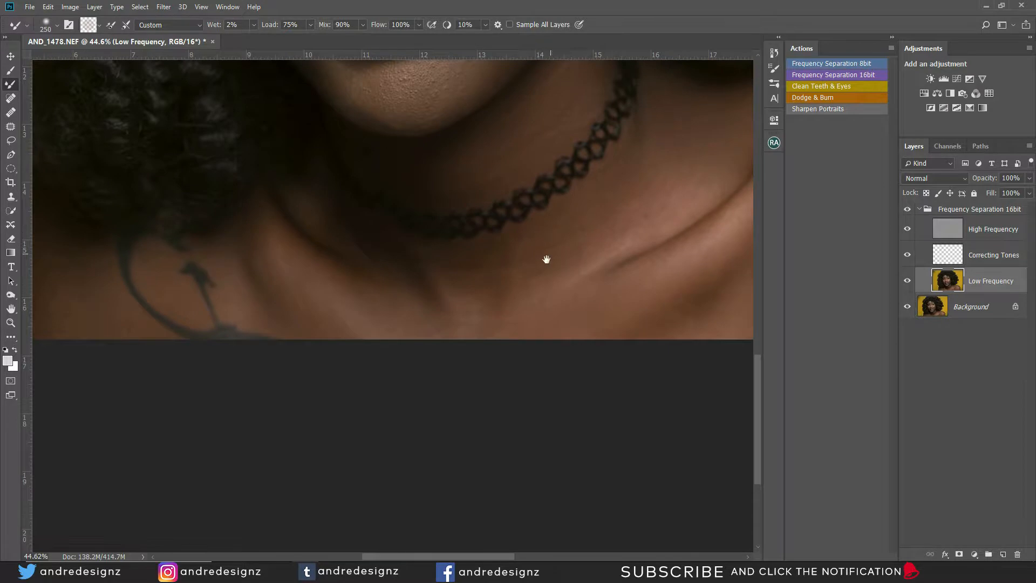
left_click_drag(553, 254, 620, 226)
Step: Blend the skin tones on the tattooed shoulder with the Mixer Brush on the Low Frequency layer
mouse_move(526, 250)
left_mouse_down()
mouse_move(470, 241)
mouse_move(405, 184)
mouse_move(379, 252)
mouse_move(330, 212)
left_mouse_up()
mouse_move(428, 271)
left_mouse_down()
mouse_move(560, 320)
mouse_move(744, 335)
left_mouse_up()
mouse_move(286, 267)
left_mouse_down()
mouse_move(351, 342)
mouse_move(326, 307)
mouse_move(309, 321)
left_mouse_up()
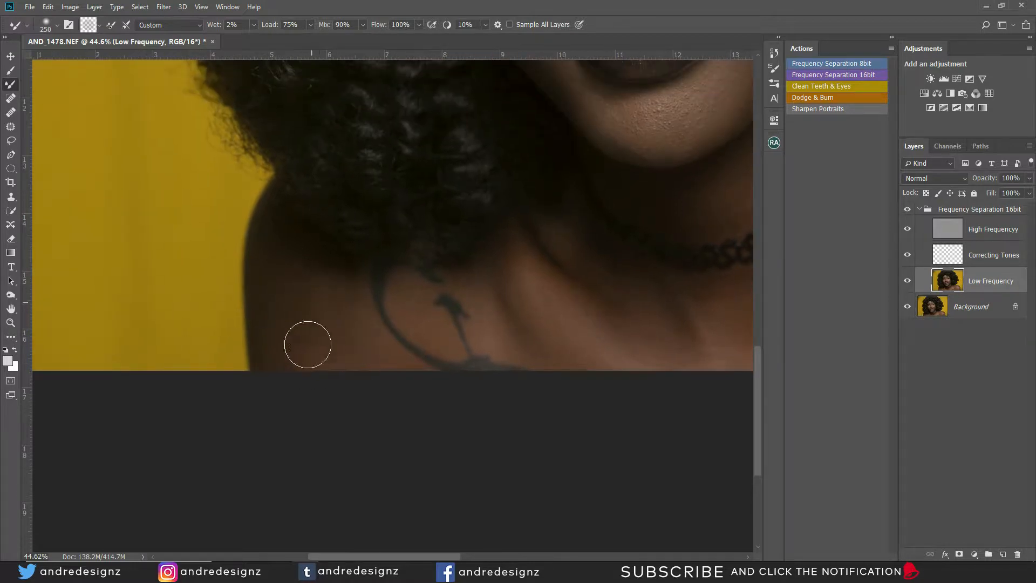
scroll(652, 131, "down", 6)
scroll(355, 376, "up", 2)
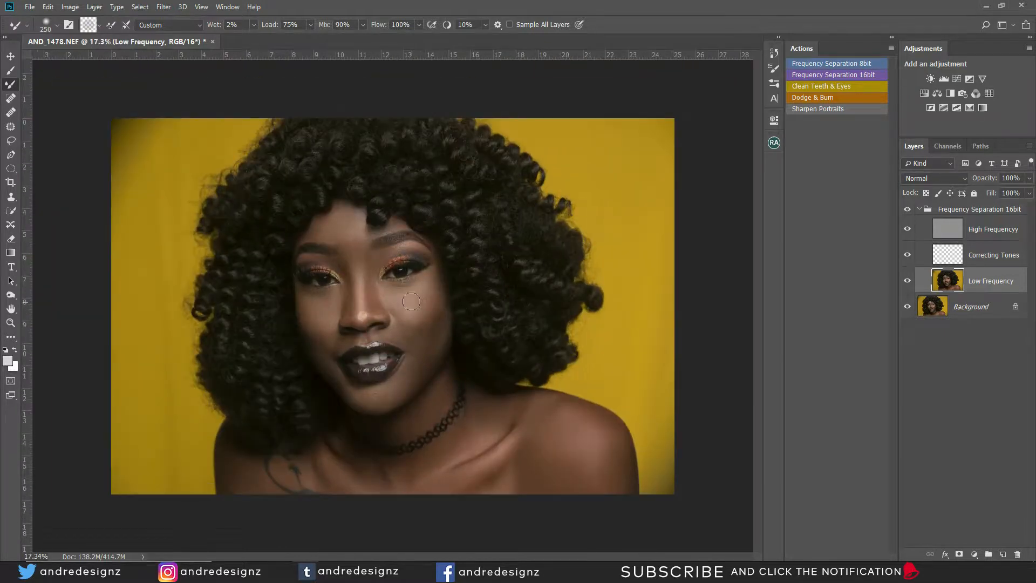
scroll(407, 300, "up", 1)
scroll(407, 300, "down", 1)
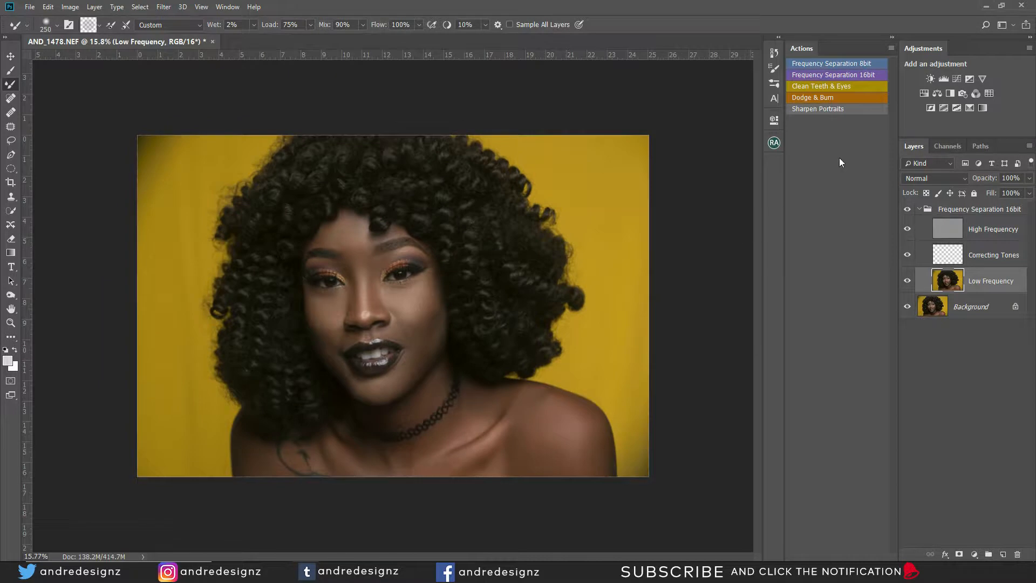
Step: Hide and reshow the Frequency Separation 16bit group and inspect the smoothed face, neck and shoulders
left_click(908, 209)
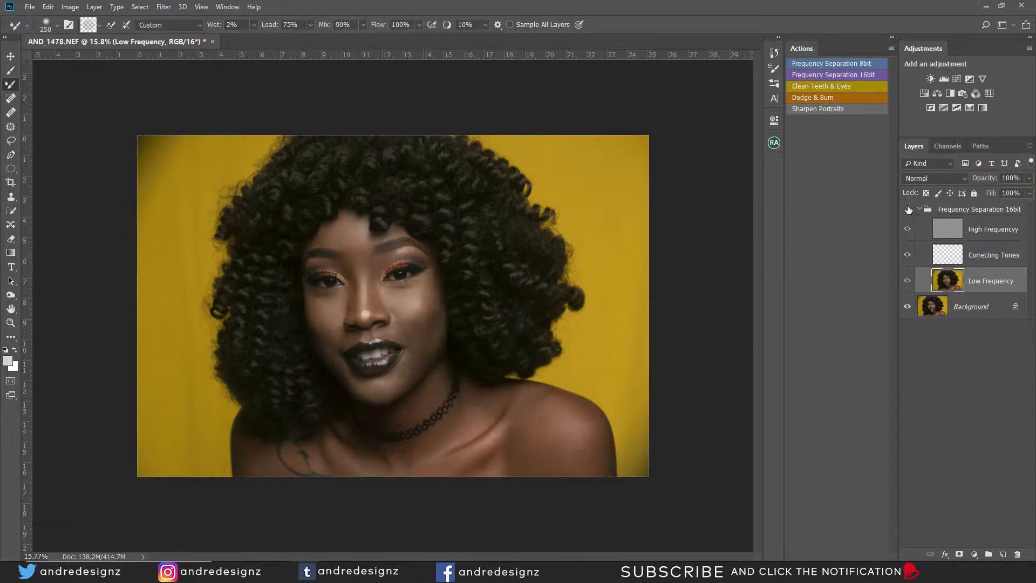
left_click(909, 209)
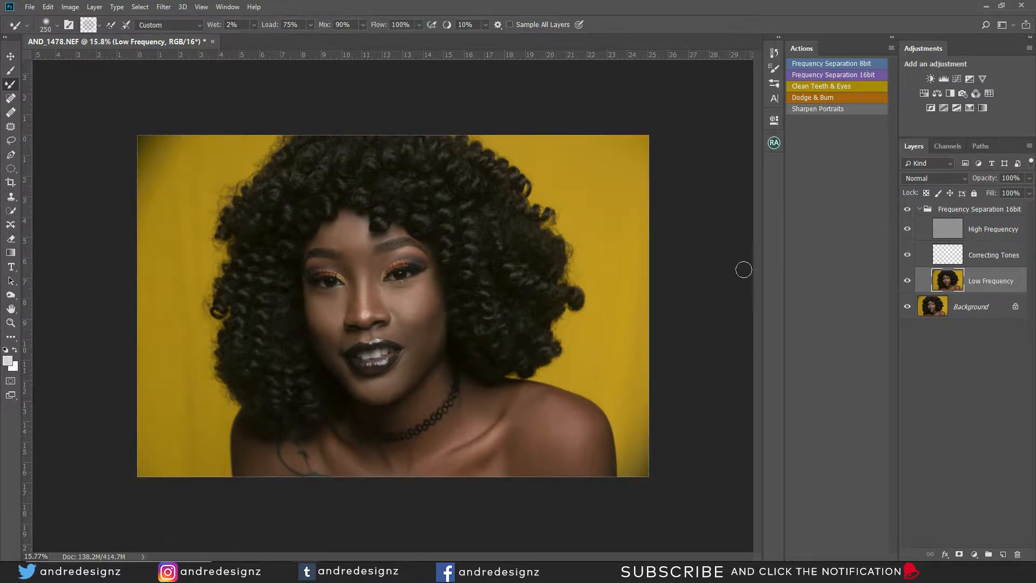
scroll(555, 351, "up", 2)
scroll(492, 343, "down", 1)
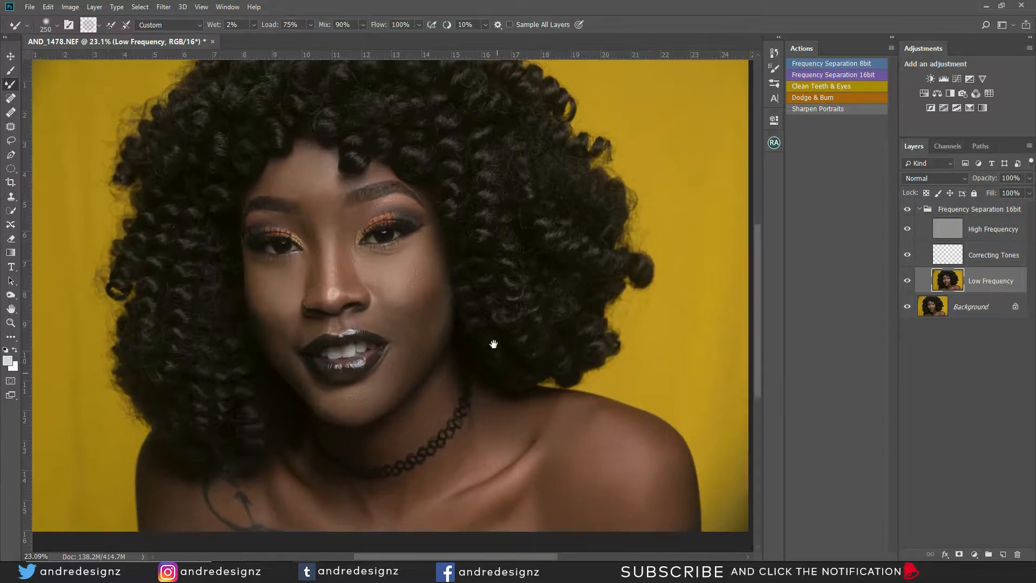
left_click_drag(494, 340, 493, 359)
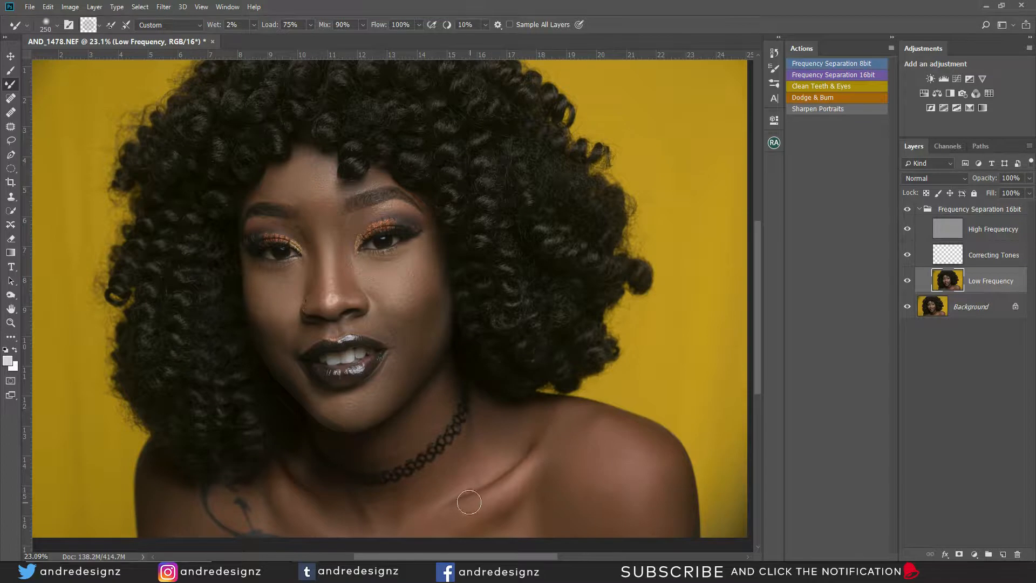
left_click_drag(389, 486, 410, 489)
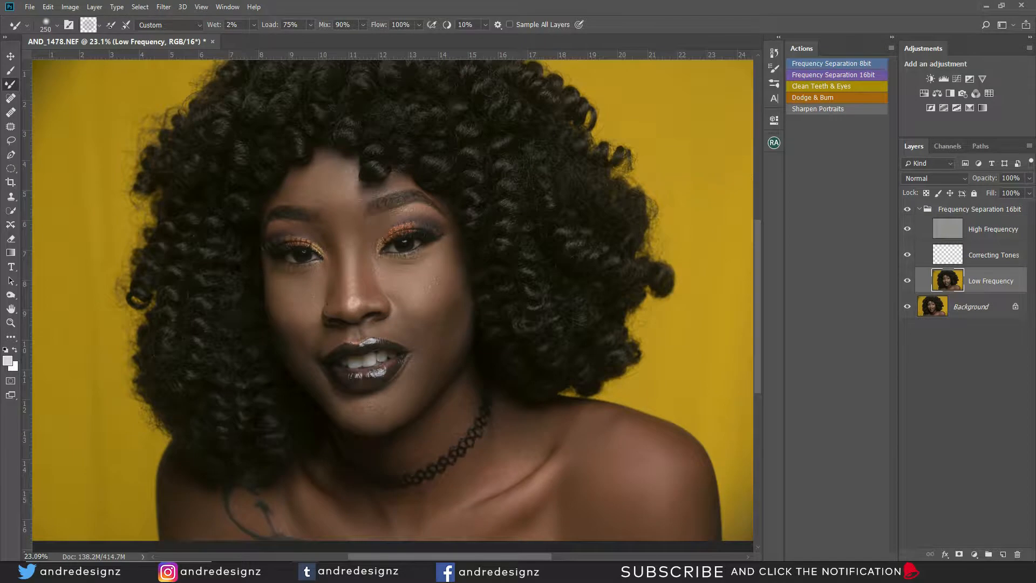
left_click_drag(502, 302, 500, 314)
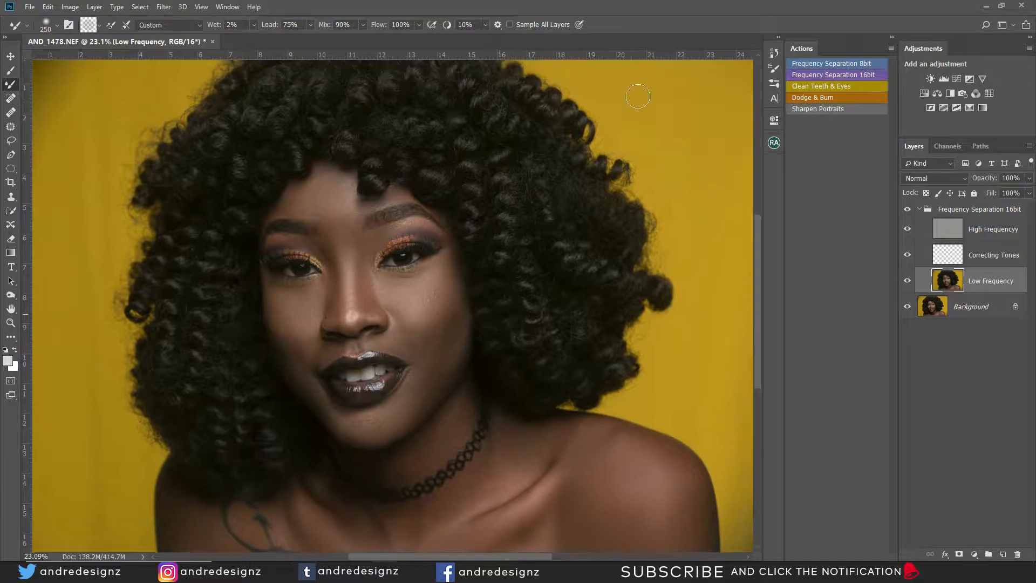
Step: Select the High Frequency layer and switch to the Clone Stamp tool over the face
left_click(950, 232)
key("s")
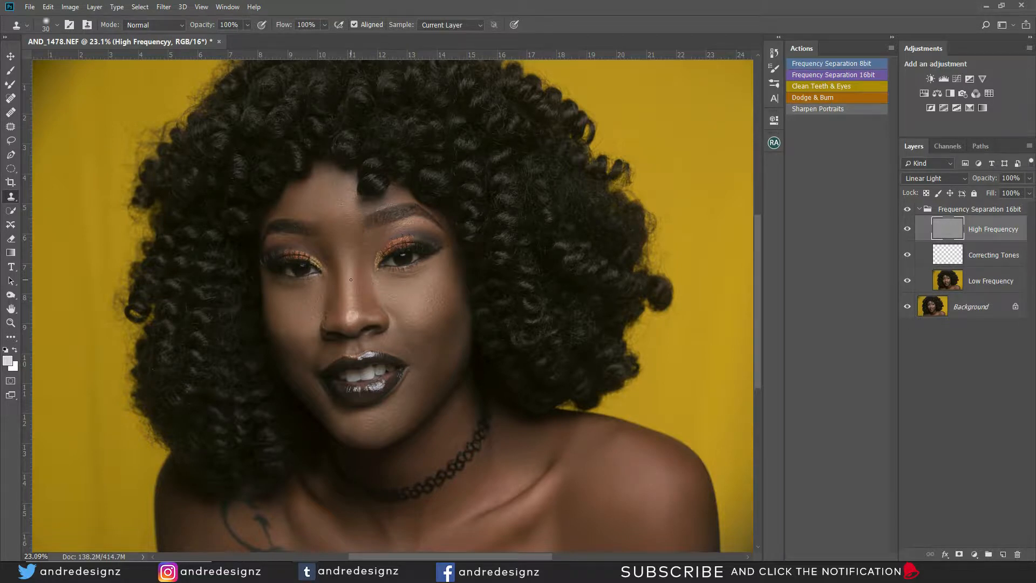
scroll(351, 279, "up", 3)
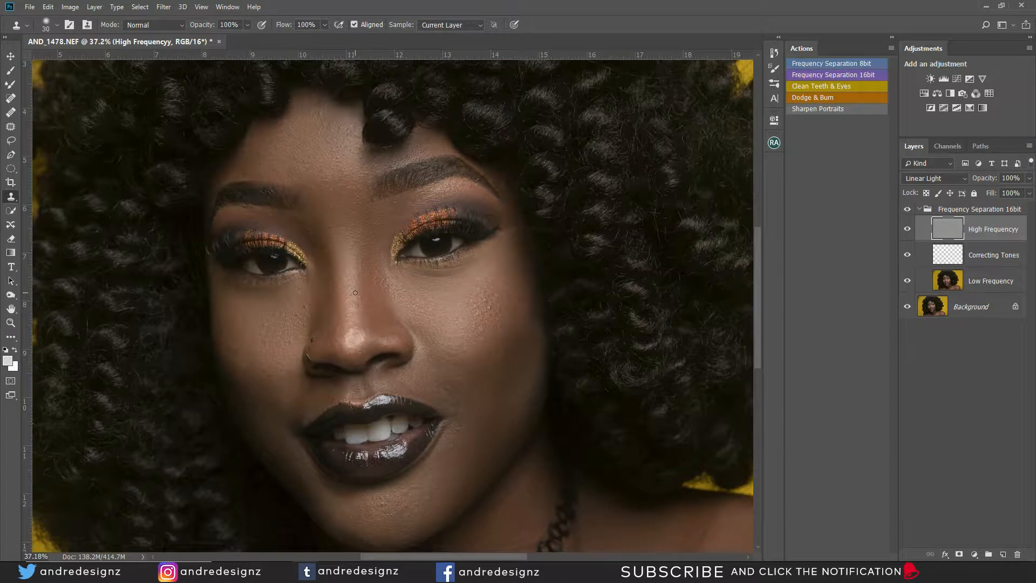
left_click(231, 322)
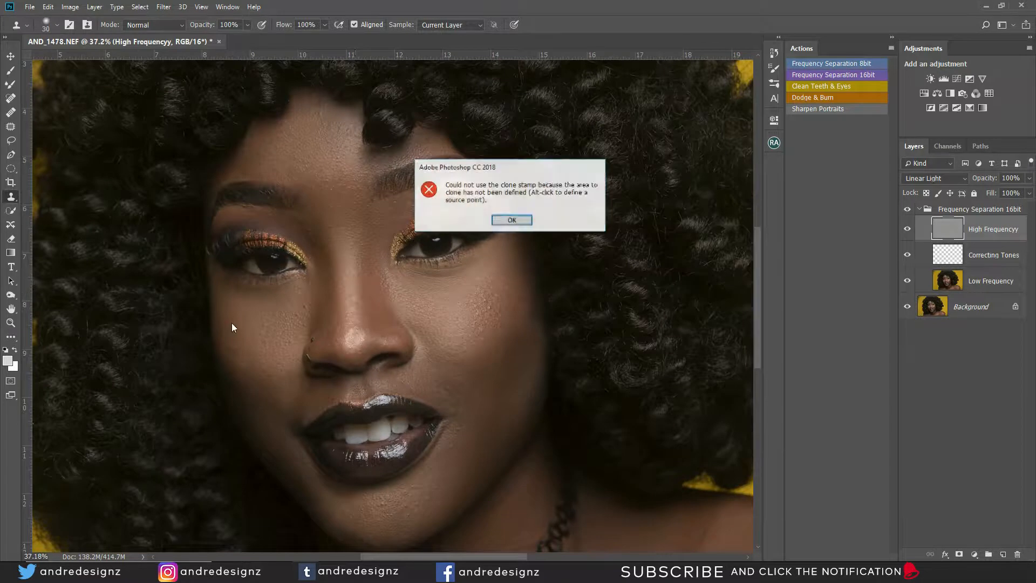
left_click(512, 222)
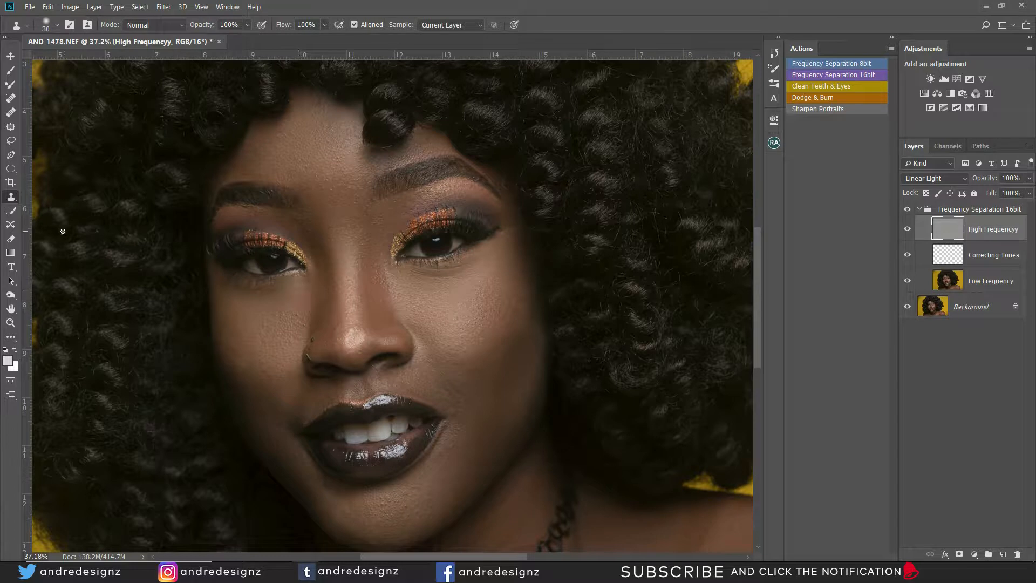
Step: Enlarge the Clone Stamp to 50 and clone clean skin texture over the bumps on the chin
key("bracketright")
left_click(424, 482, "alt")
mouse_move(415, 502)
left_mouse_down()
mouse_move(416, 511)
mouse_move(388, 516)
left_mouse_up()
left_click(388, 521, "alt")
Step: Clone clean skin texture over the blemishes on the cheek opposite the nose ring
left_click(496, 403, "alt")
left_click(492, 412)
mouse_move(491, 412)
left_mouse_down()
mouse_move(458, 390)
mouse_move(482, 348)
mouse_move(451, 381)
mouse_move(471, 403)
mouse_move(435, 389)
mouse_move(451, 389)
mouse_move(462, 407)
mouse_move(464, 391)
mouse_move(466, 413)
left_mouse_up()
left_click(483, 350, "alt")
left_click(511, 342, "alt")
mouse_move(507, 349)
left_mouse_down()
mouse_move(522, 354)
mouse_move(504, 352)
mouse_move(521, 347)
mouse_move(502, 330)
left_mouse_up()
Step: Clone clean skin texture over the blemishes on the cheek on the nose-ring side
left_click(279, 301, "alt")
left_click_drag(289, 311, 274, 314)
left_click_drag(226, 334, 223, 354)
Step: Clean up the skin texture around the brows and along the nose with the Clone Stamp
left_click_drag(246, 208, 285, 223)
left_click(358, 232)
left_click(308, 287)
left_click(328, 306)
scroll(384, 188, "down", 4)
scroll(503, 520, "down", 2)
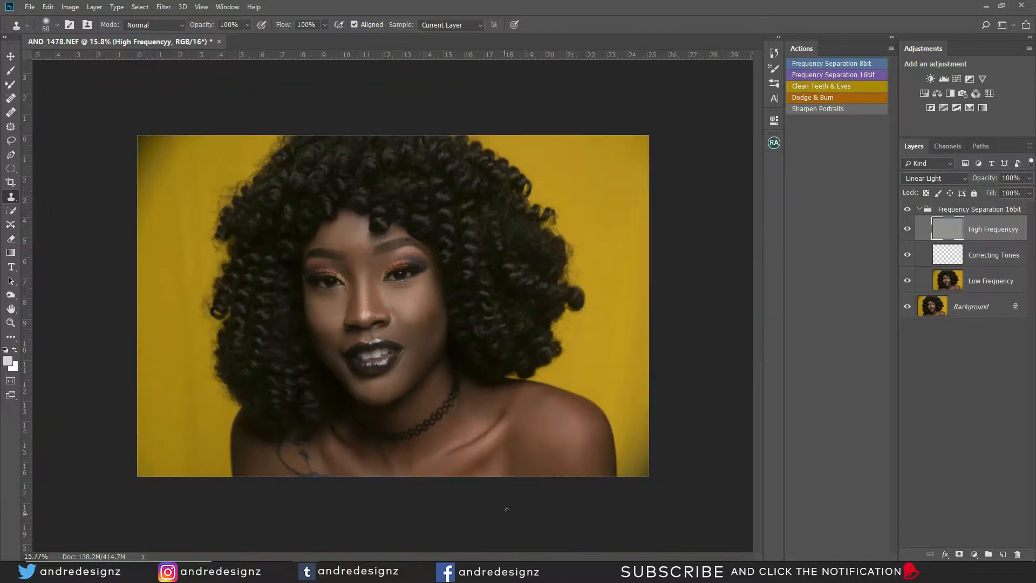
Step: Clone clean skin texture over the marks on the neck above the choker and near the collarbone
scroll(503, 519, "up", 6)
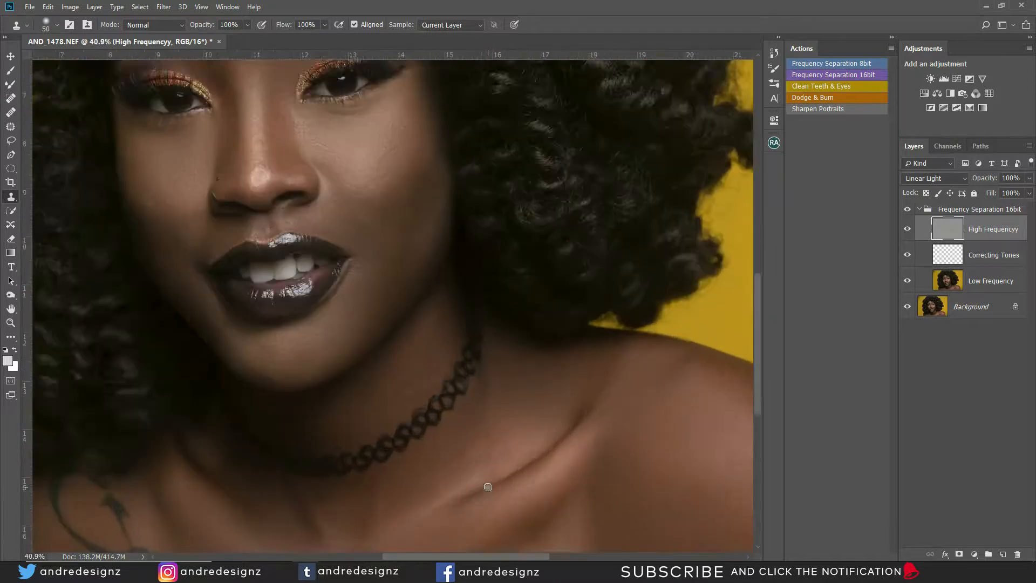
scroll(488, 487, "up", 1)
left_click(434, 332, "alt")
mouse_move(422, 305)
left_mouse_down()
mouse_move(392, 311)
mouse_move(338, 368)
mouse_move(363, 345)
mouse_move(365, 326)
left_mouse_up()
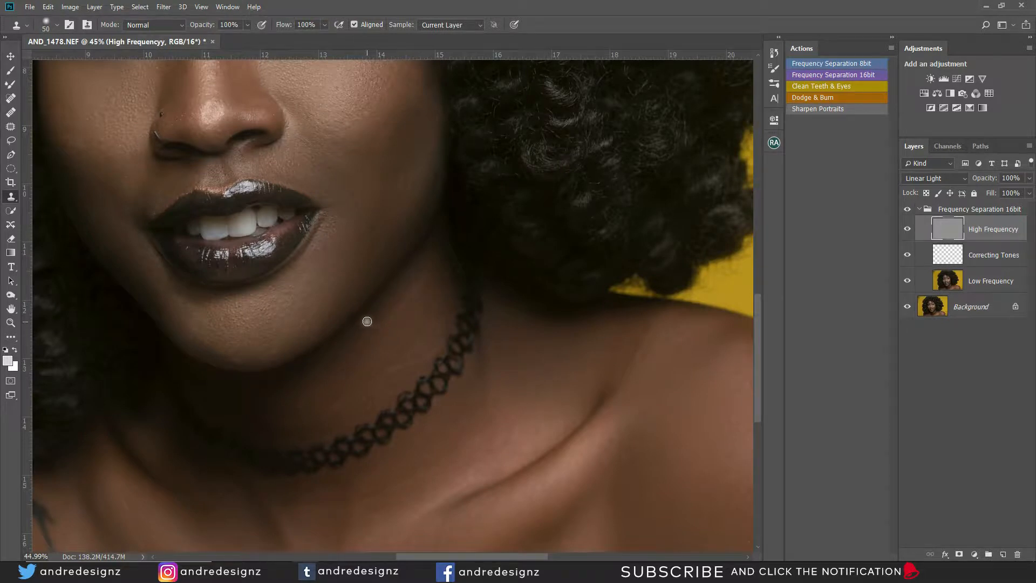
left_click(548, 363, "alt")
left_click_drag(494, 433, 483, 449)
scroll(459, 410, "down", 4)
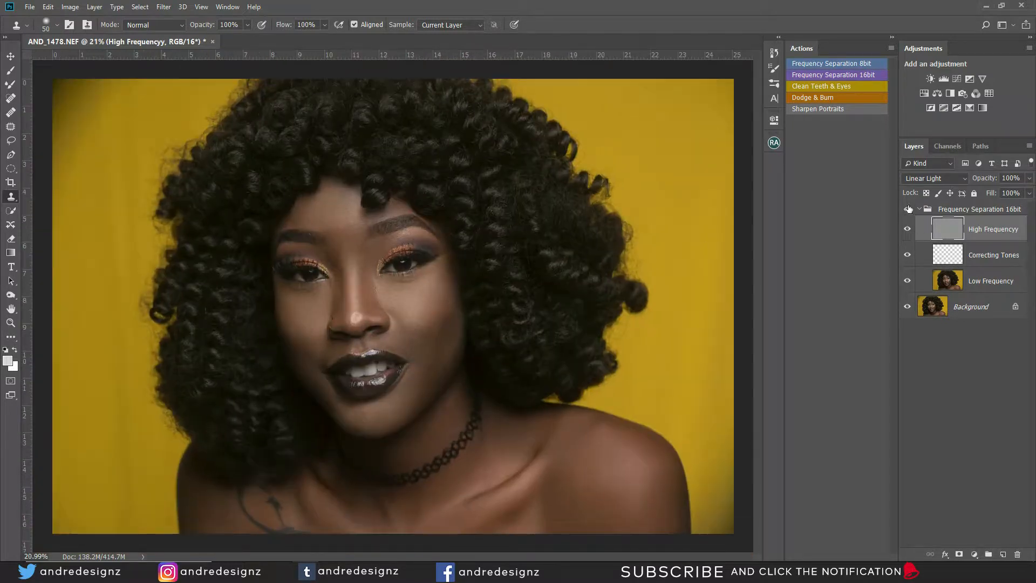
Step: Toggle the Frequency Separation 16bit group's visibility to compare the face before and after the texture cleanup
left_click(908, 209)
left_click(908, 209)
scroll(504, 266, "up", 3)
left_click(908, 210)
left_click(909, 210)
left_click(908, 210)
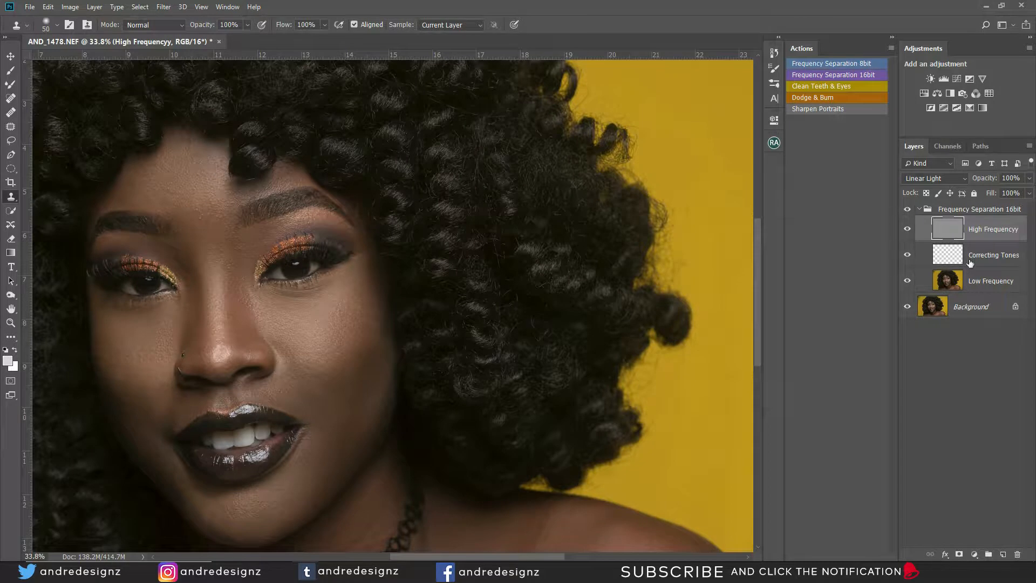
Step: Blend the skin beside the nose on the Low Frequency layer with the Mixer Brush and reduce the brush to 150
left_click(944, 282)
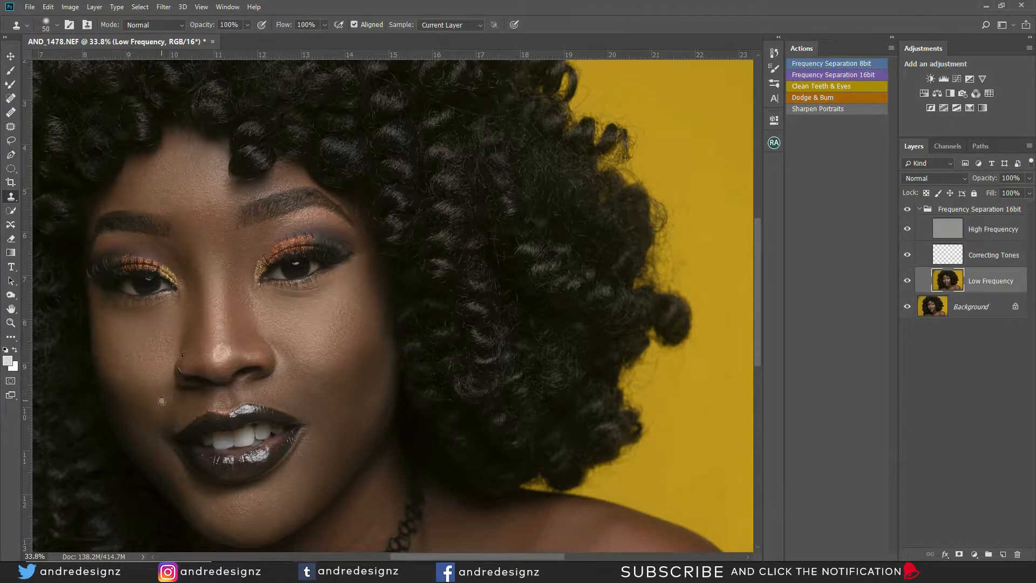
key("b")
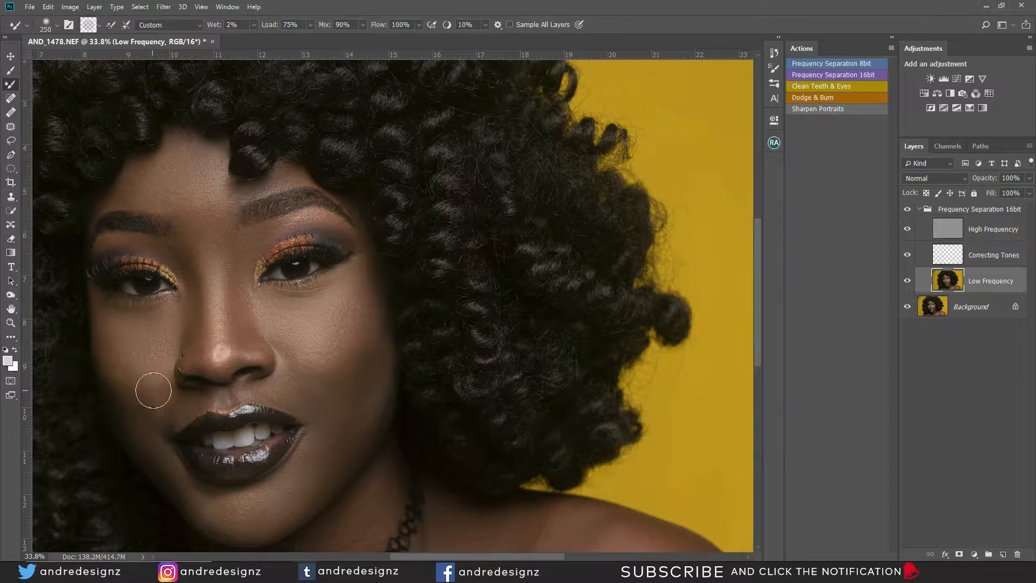
mouse_move(155, 392)
left_mouse_down()
mouse_move(157, 407)
mouse_move(129, 382)
mouse_move(112, 351)
mouse_move(158, 398)
mouse_move(111, 331)
mouse_move(147, 425)
mouse_move(178, 403)
mouse_move(161, 412)
mouse_move(125, 377)
mouse_move(152, 319)
mouse_move(127, 307)
mouse_move(160, 324)
mouse_move(180, 309)
mouse_move(176, 333)
mouse_move(193, 303)
mouse_move(188, 281)
mouse_move(190, 290)
left_mouse_up()
key("bracketleft")
key("bracketleft")
key("bracketleft")
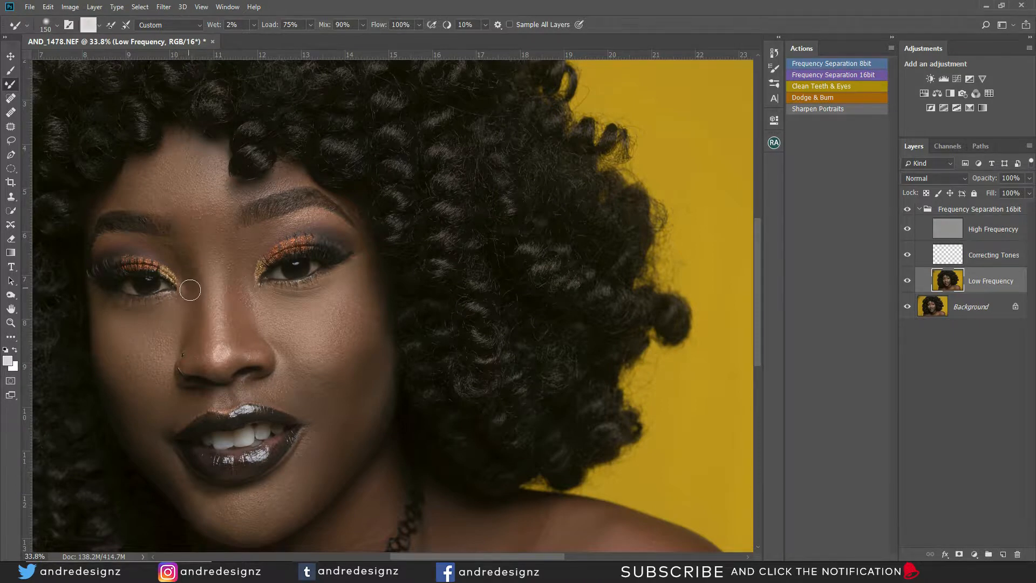
Step: Clean the Mixer Brush and blend the under-eye area on the nose-ring side
left_click(100, 25)
left_click(108, 44)
mouse_move(188, 308)
left_mouse_down()
mouse_move(182, 253)
mouse_move(191, 312)
mouse_move(154, 322)
mouse_move(135, 306)
mouse_move(133, 323)
left_mouse_up()
Step: Reset the default colours, clean the Mixer Brush, toggle cleaning after each stroke, and blend the cheek opposite the nose ring
left_click(5, 350)
left_click(99, 24)
left_click(113, 48)
left_click(126, 25)
mouse_move(339, 340)
left_mouse_down()
mouse_move(351, 312)
mouse_move(360, 322)
mouse_move(334, 352)
left_mouse_up()
scroll(390, 480, "down", 5)
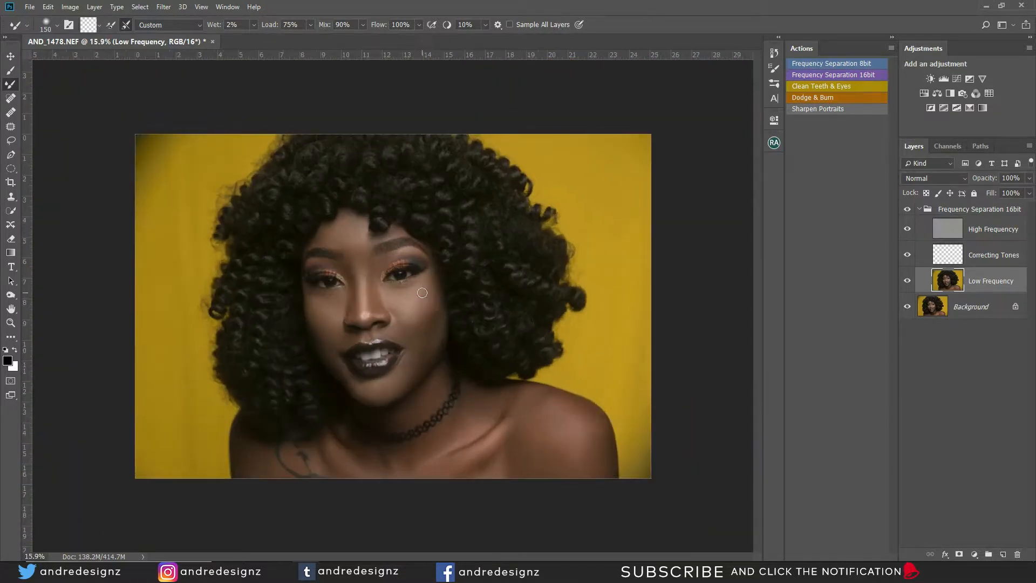
Step: Select the Correcting Tones layer, sample the bare shoulder's skin tone for the Brush tool, and set its flow to 3%
left_click(965, 261)
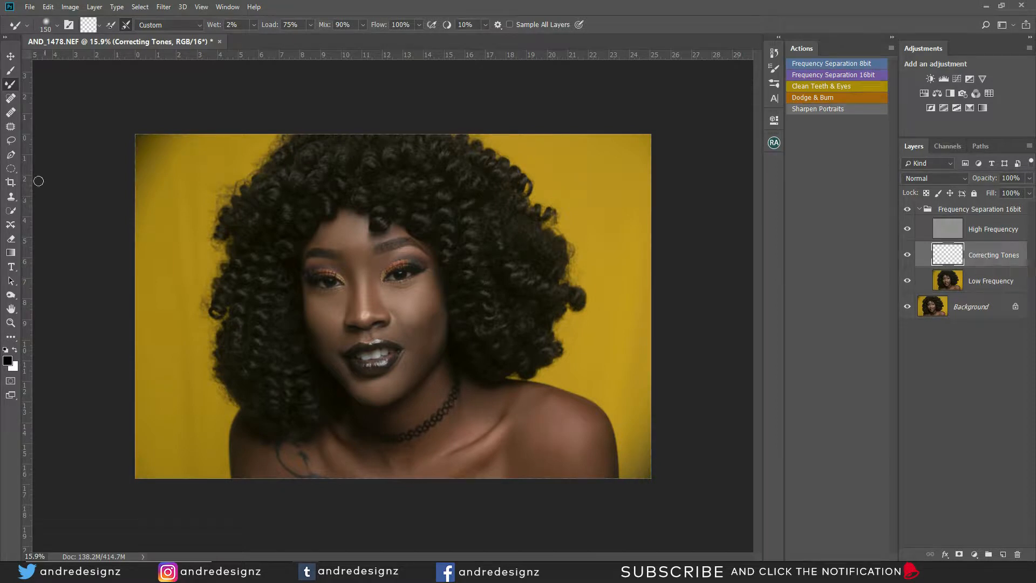
left_click(11, 71)
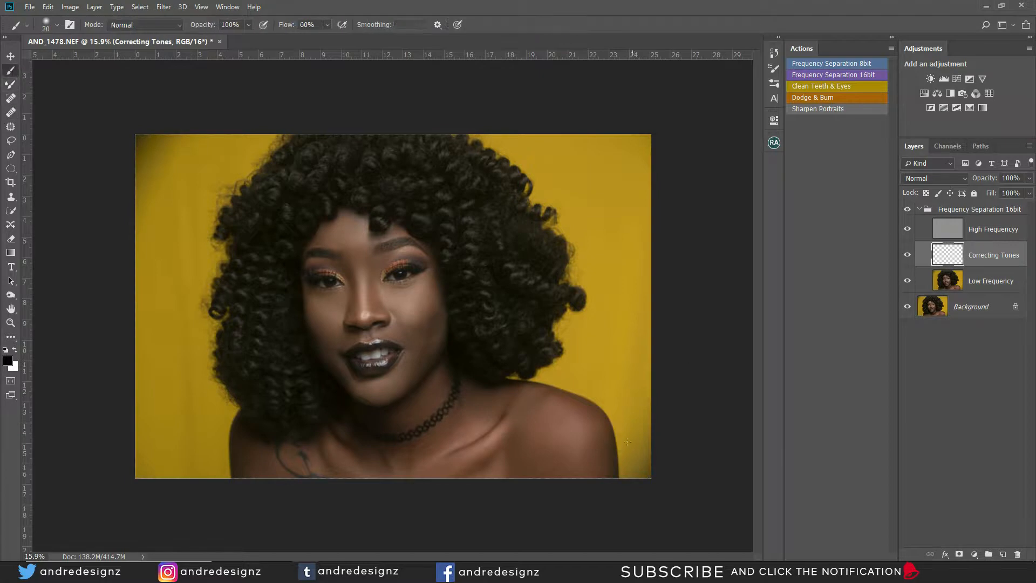
left_click(547, 458, "alt")
left_click(551, 446, "alt")
scroll(388, 254, "up", 2)
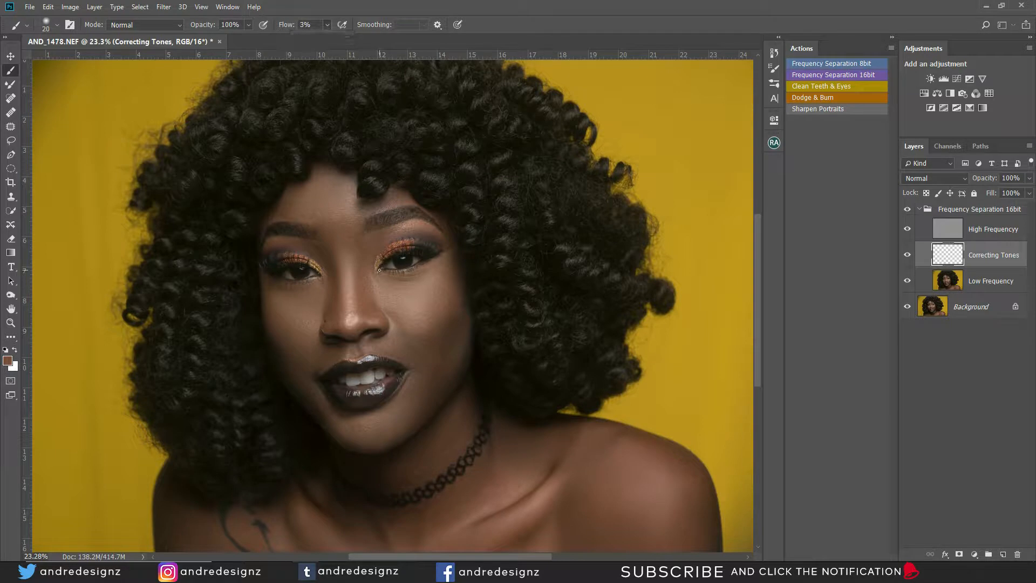
Step: Enlarge the brush to 500 and set the Correcting Tones layer's blend mode to Color
key("bracketright")
key("bracketright")
key("bracketright")
key("bracketright")
key("bracketright")
key("bracketright")
key("bracketright")
key("bracketright")
key("bracketright")
key("bracketright")
key("bracketright")
key("bracketright")
key("bracketright")
key("bracketright")
key("bracketright")
key("bracketright")
left_click(949, 177)
left_click(917, 364)
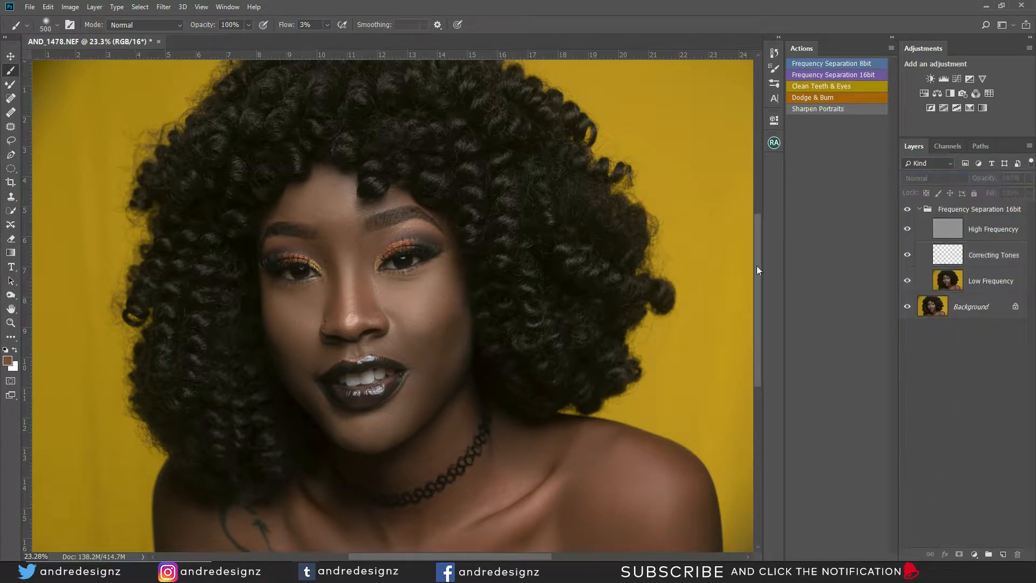
left_click(951, 257)
Step: Reduce the brush to 250 and paint the sampled skin tone over the face on the Correcting Tones layer
key("bracketleft")
key("bracketleft")
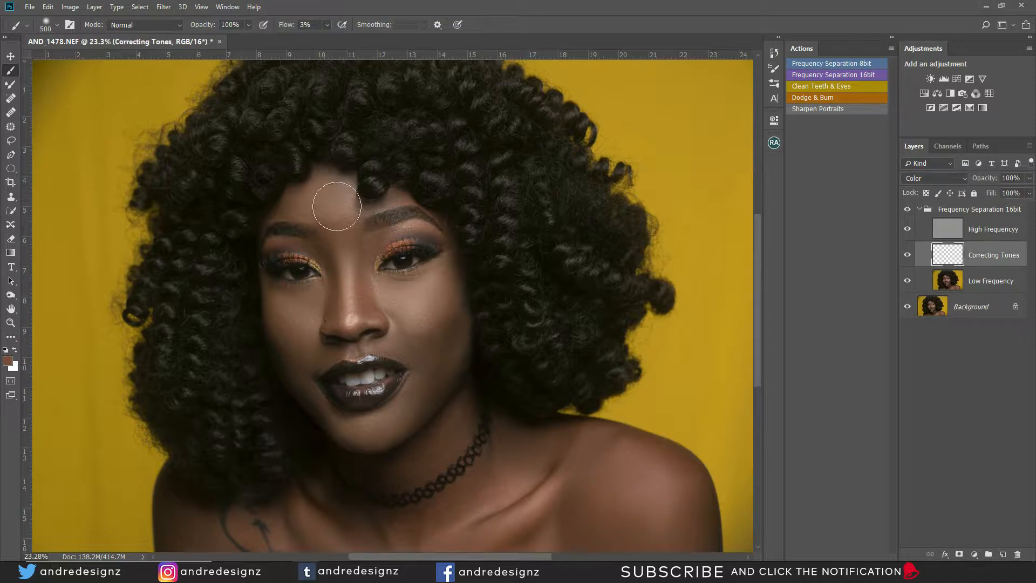
key("bracketleft")
scroll(513, 319, "down", 2)
scroll(511, 323, "down", 1)
scroll(511, 330, "up", 1)
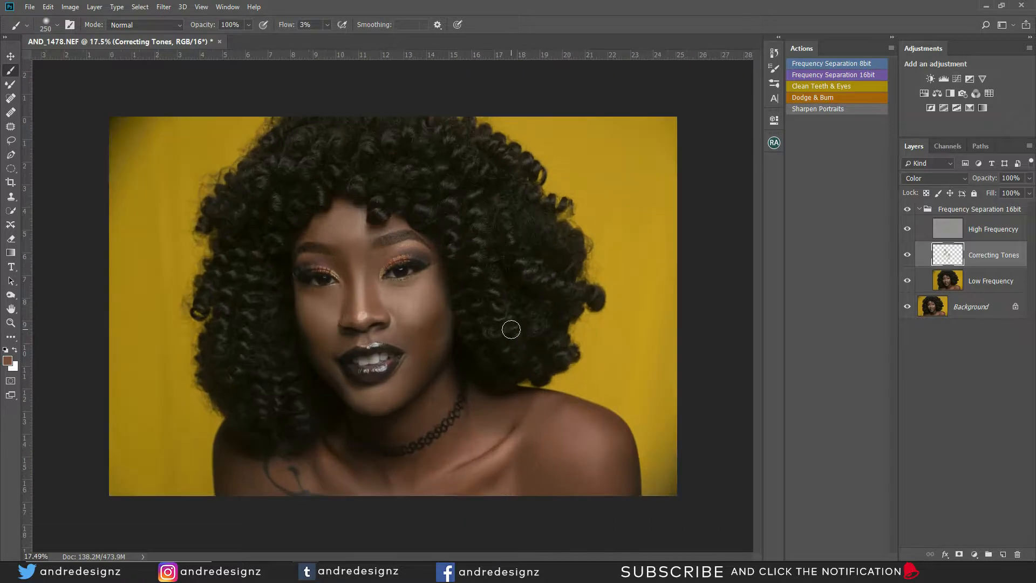
key("bracketright")
key("bracketright")
key("bracketright")
Step: Switch to the Eraser with a size of 500 and a flow of 10%
left_click(12, 239)
key("bracketright")
key("bracketright")
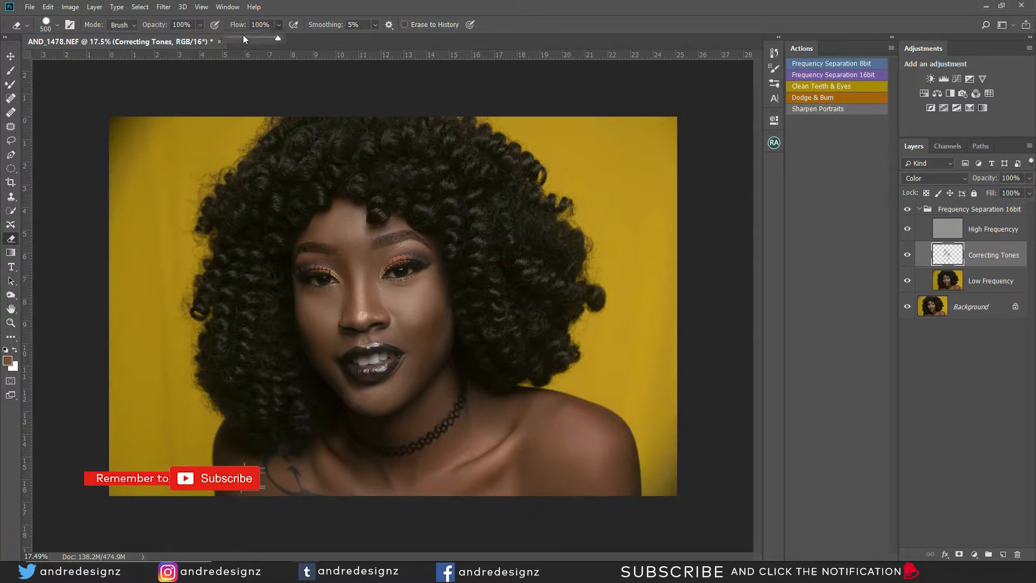
left_click_drag(244, 37, 233, 38)
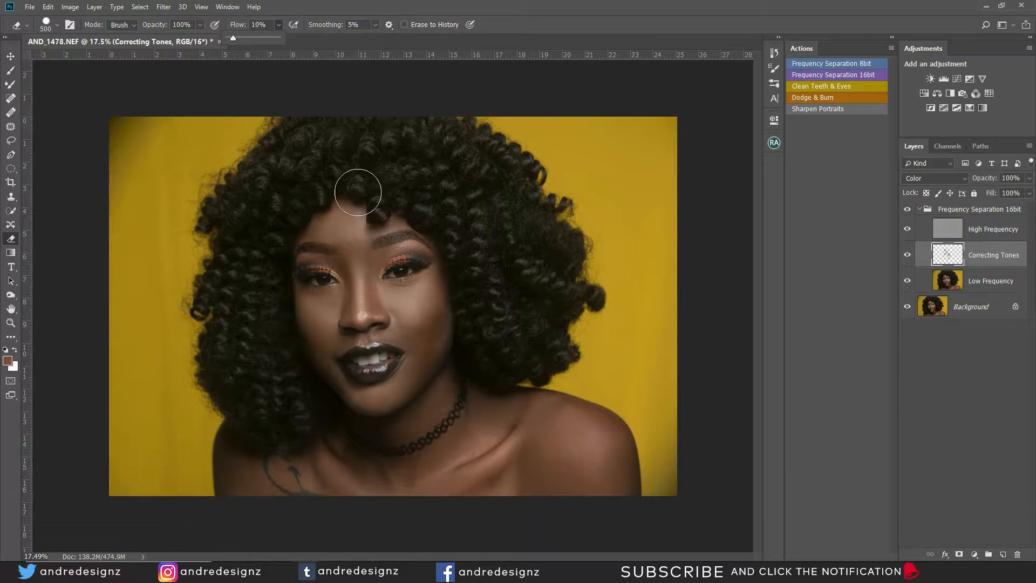
Step: Soften the painted tone on both cheeks and the nose with the Eraser
mouse_move(425, 340)
left_mouse_down()
mouse_move(439, 330)
mouse_move(429, 354)
left_mouse_up()
mouse_move(319, 327)
left_mouse_down()
mouse_move(326, 354)
mouse_move(335, 324)
left_mouse_up()
mouse_move(348, 270)
left_mouse_down()
mouse_move(350, 308)
mouse_move(334, 266)
mouse_move(303, 259)
mouse_move(412, 224)
mouse_move(437, 310)
mouse_move(416, 370)
mouse_move(390, 393)
mouse_move(343, 302)
left_mouse_up()
scroll(467, 317, "down", 5)
scroll(463, 315, "up", 5)
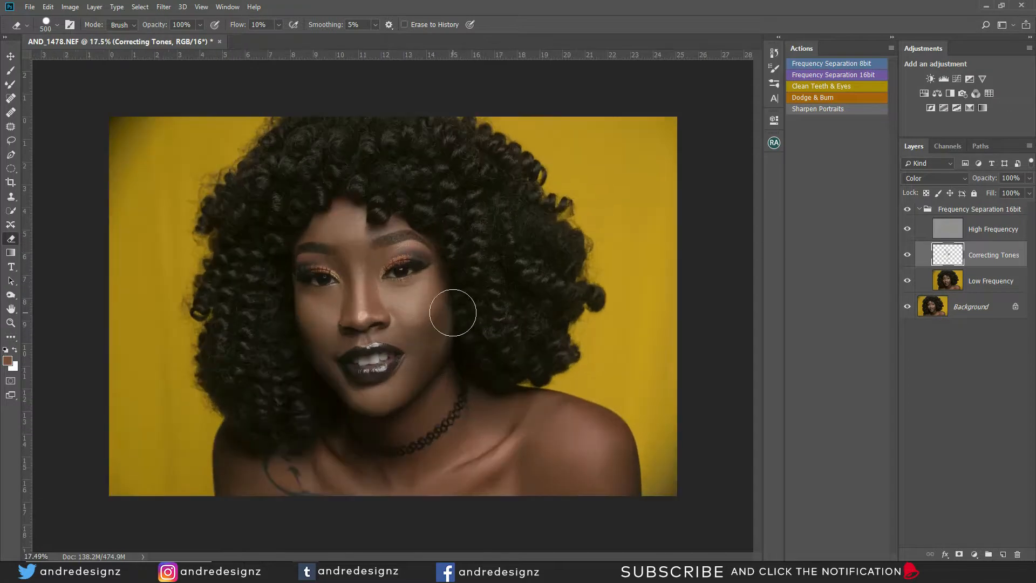
Step: Toggle the Correcting Tones layer's visibility to compare the skin colour with and without the tint
left_click(909, 257)
left_click(909, 257)
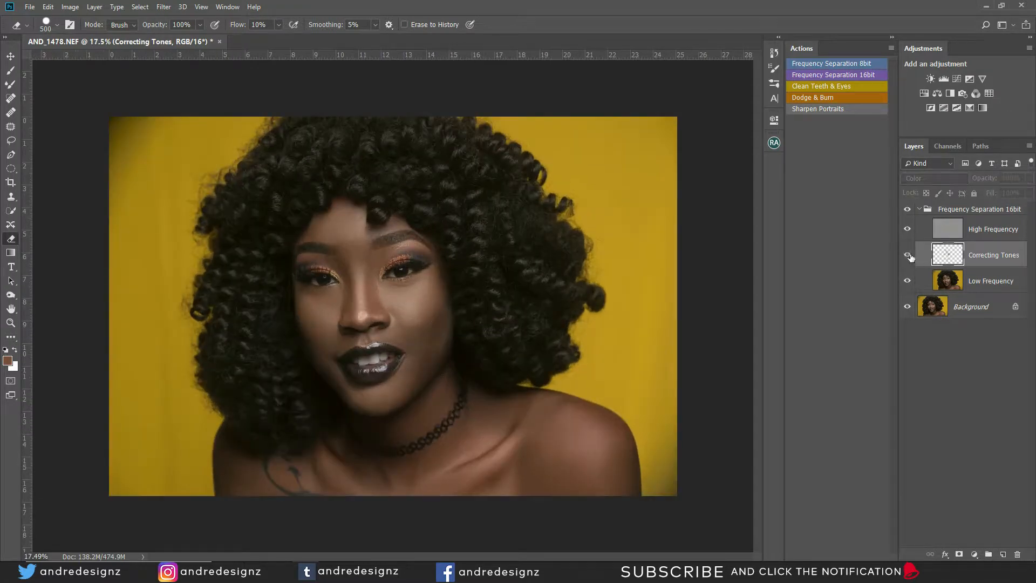
left_click(909, 257)
left_click(909, 257)
left_click(909, 257)
Step: Delete the Correcting Tones layer and collapse the Frequency Separation 16bit group
key("Delete")
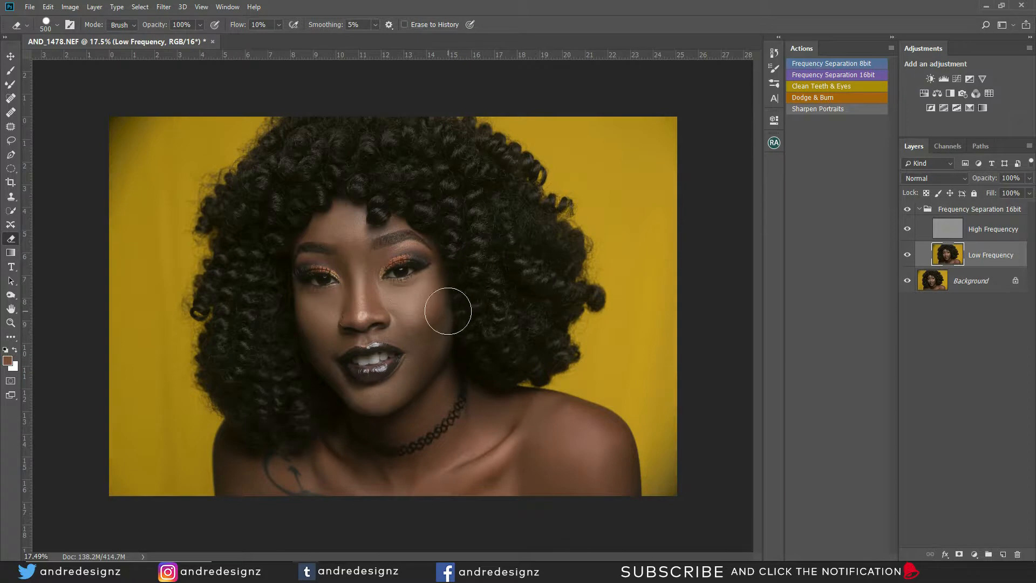
scroll(444, 344, "up", 1)
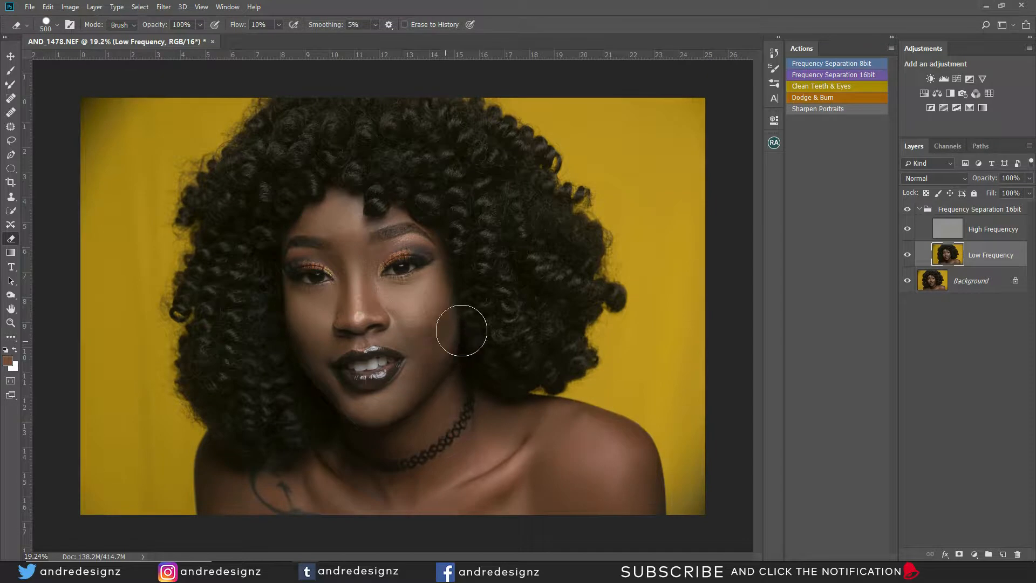
left_click(920, 209)
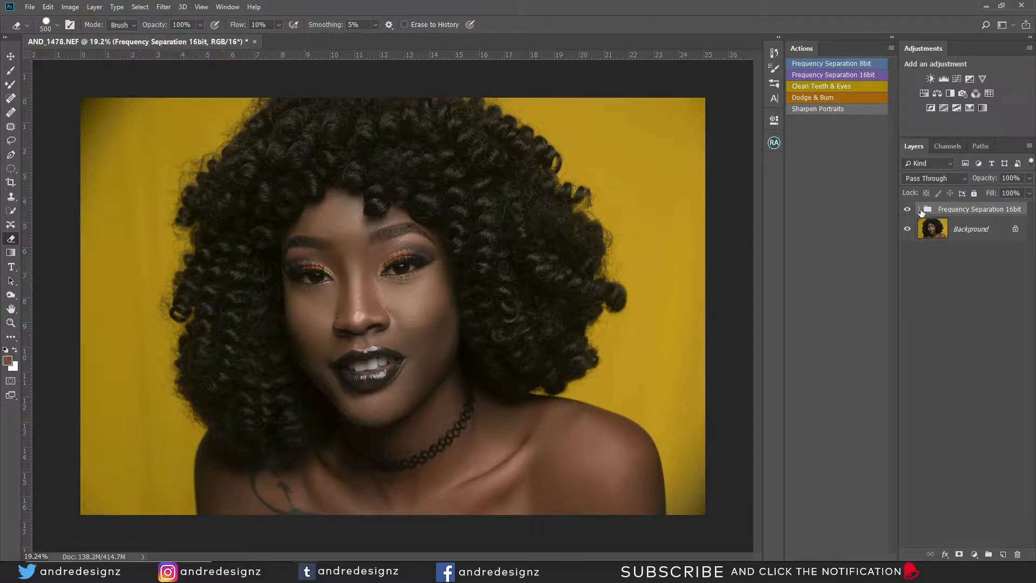
Step: Add a Vibrance adjustment layer above the Frequency Separation 16bit group, raise its vibrance slightly and invert its mask to black
left_click(974, 555)
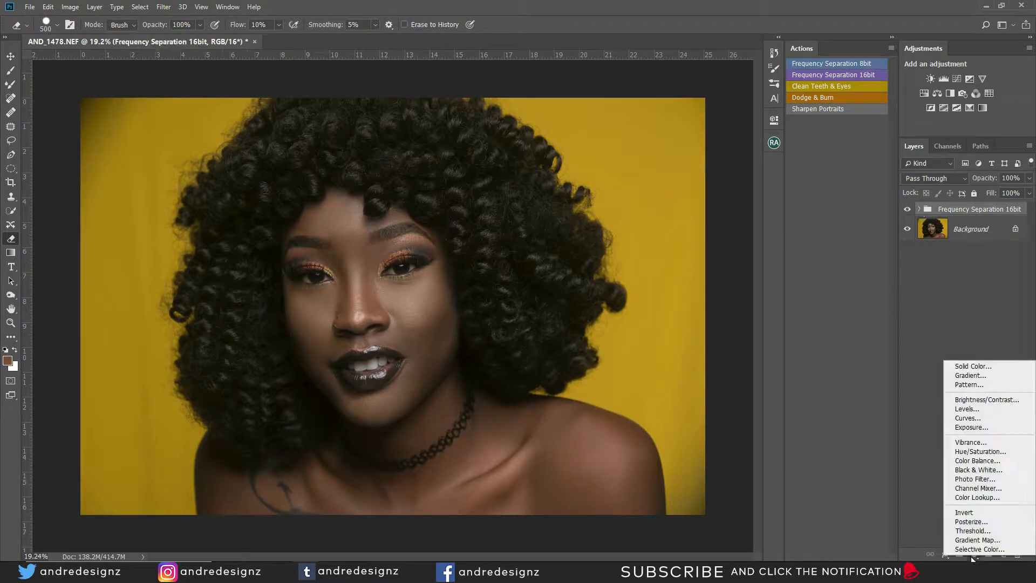
left_click(971, 442)
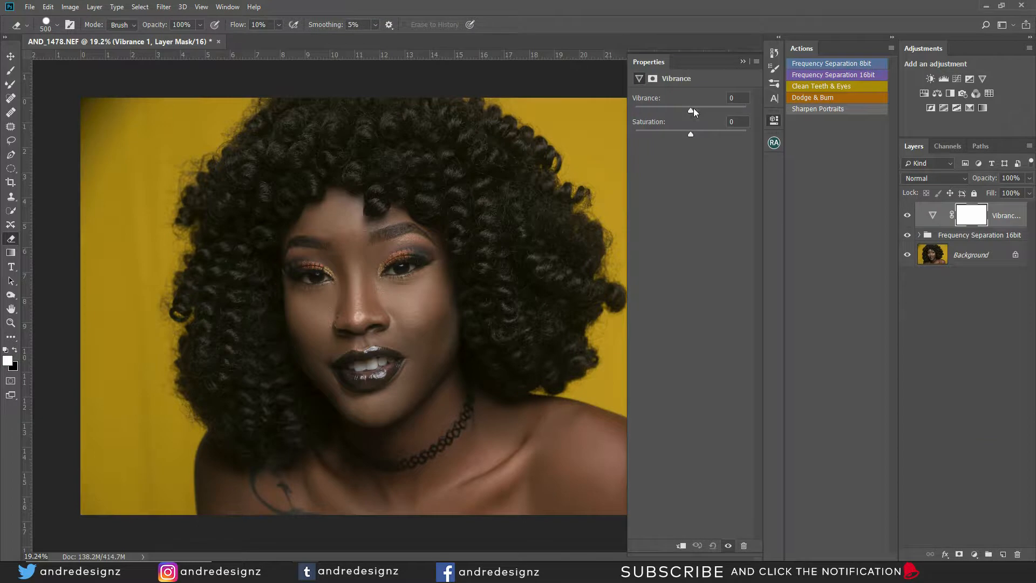
left_click_drag(692, 111, 702, 112)
left_click(966, 218)
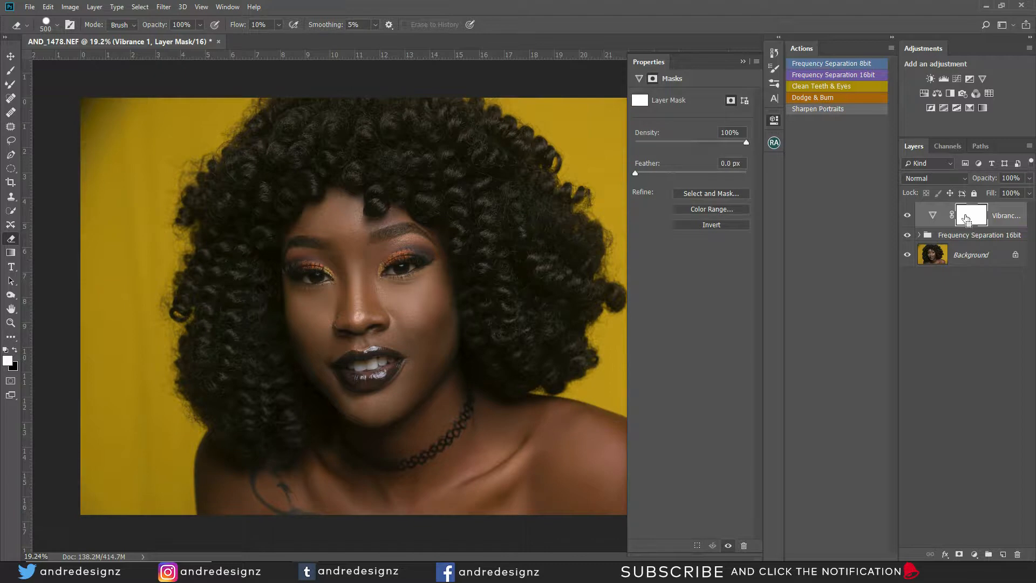
key("ctrl+i")
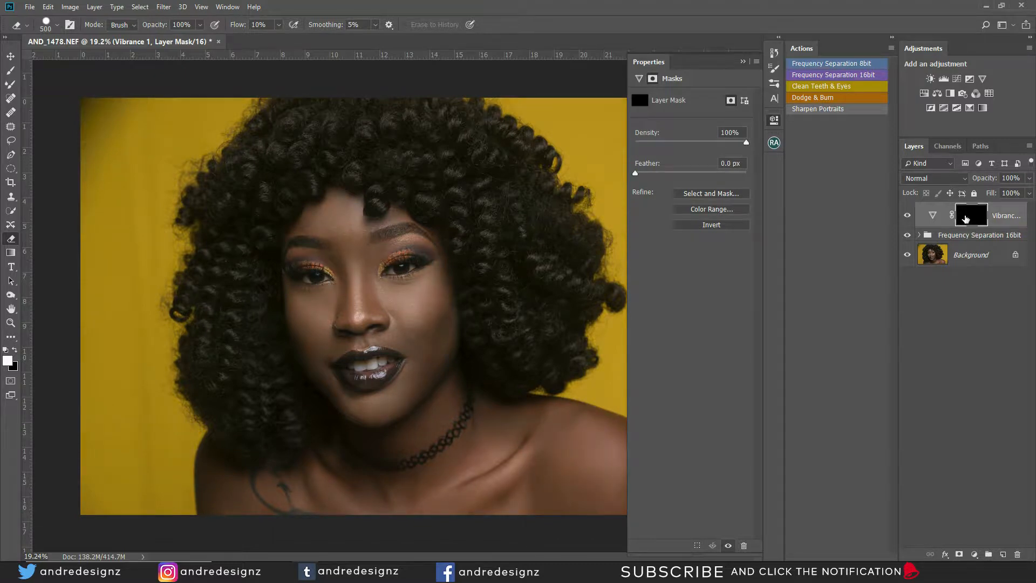
Step: Reveal the Vibrance adjustment on the face by painting white on its mask with the Brush at 5% flow
key("b")
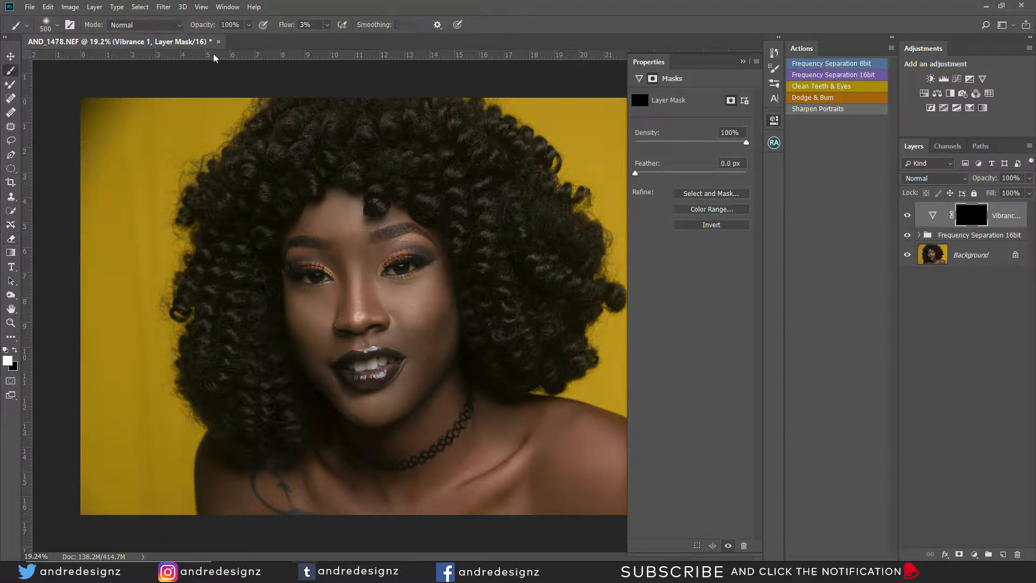
left_click(327, 25)
left_click(414, 15)
mouse_move(369, 215)
left_mouse_down()
mouse_move(422, 226)
mouse_move(319, 237)
mouse_move(358, 317)
mouse_move(367, 300)
mouse_move(391, 321)
mouse_move(442, 298)
left_mouse_up()
mouse_move(389, 299)
left_mouse_down()
mouse_move(328, 294)
mouse_move(314, 330)
mouse_move(296, 297)
mouse_move(313, 295)
mouse_move(330, 383)
mouse_move(361, 416)
mouse_move(400, 391)
mouse_move(369, 388)
mouse_move(379, 336)
mouse_move(364, 339)
mouse_move(355, 266)
mouse_move(323, 220)
mouse_move(306, 227)
mouse_move(348, 220)
mouse_move(337, 205)
mouse_move(356, 199)
mouse_move(331, 186)
mouse_move(409, 230)
mouse_move(389, 244)
mouse_move(418, 236)
mouse_move(441, 277)
mouse_move(426, 296)
mouse_move(395, 293)
mouse_move(434, 356)
mouse_move(453, 321)
mouse_move(433, 367)
mouse_move(439, 353)
mouse_move(398, 402)
mouse_move(352, 413)
mouse_move(323, 371)
mouse_move(307, 312)
left_mouse_up()
scroll(398, 323, "down", 6)
scroll(418, 332, "up", 4)
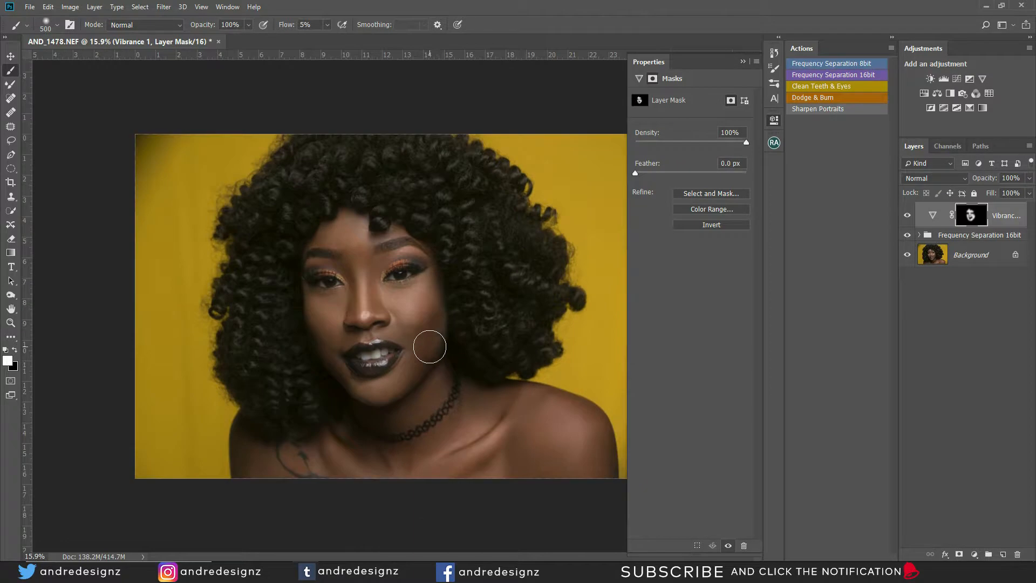
mouse_move(430, 346)
left_mouse_down()
mouse_move(377, 222)
mouse_move(410, 322)
mouse_move(404, 348)
mouse_move(425, 354)
mouse_move(446, 309)
mouse_move(508, 430)
mouse_move(538, 449)
mouse_move(419, 344)
mouse_move(368, 389)
mouse_move(403, 387)
mouse_move(405, 326)
mouse_move(389, 305)
mouse_move(383, 264)
mouse_move(397, 238)
mouse_move(335, 226)
mouse_move(369, 226)
mouse_move(363, 213)
mouse_move(322, 308)
mouse_move(338, 305)
mouse_move(326, 326)
mouse_move(337, 365)
mouse_move(363, 393)
mouse_move(349, 382)
left_mouse_up()
Step: Compare the skin colour with and without the Vibrance layer, both close up and across the whole portrait
left_click(908, 217)
left_click(908, 217)
left_click(908, 217)
left_click(908, 216)
scroll(488, 339, "up", 3)
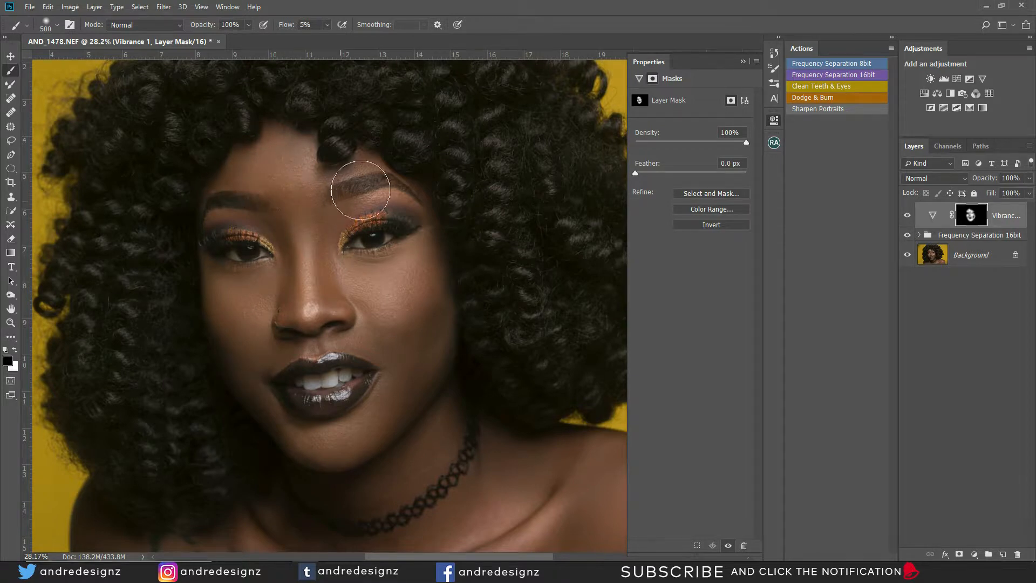
scroll(378, 297, "down", 6)
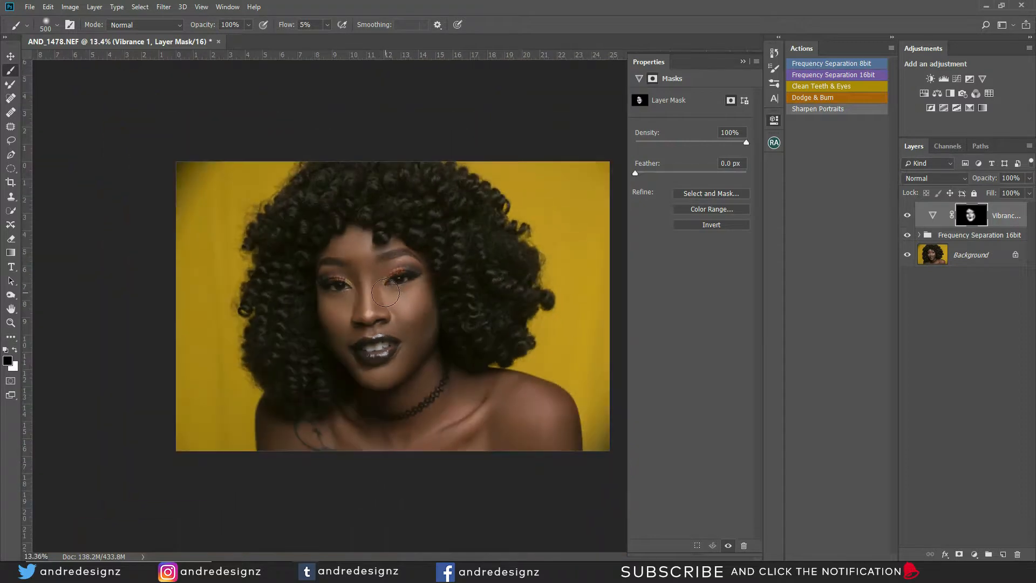
scroll(420, 290, "up", 2)
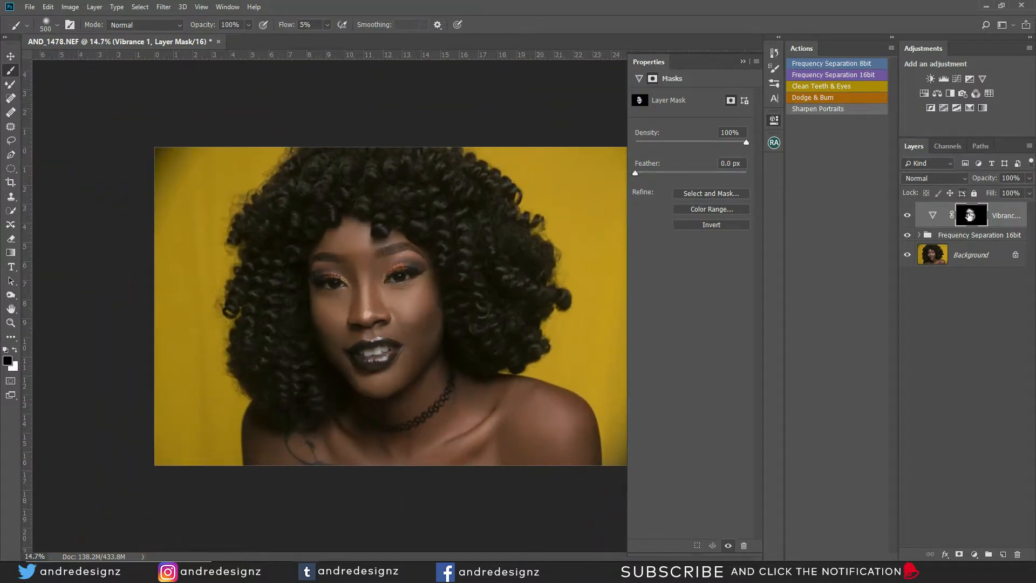
left_click(908, 217)
left_click(909, 218)
scroll(469, 329, "down", 1)
scroll(451, 347, "up", 1)
scroll(453, 351, "up", 1)
scroll(465, 465, "down", 1)
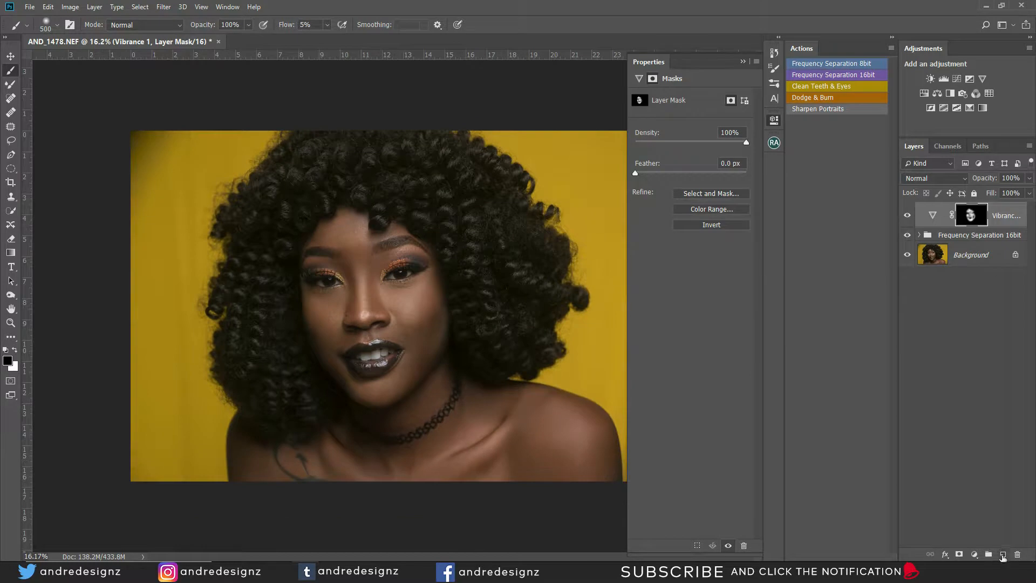
Step: Add a new layer above Vibrance and paint a sampled skin tone over the face with the Brush at 1% flow
left_click(1003, 555)
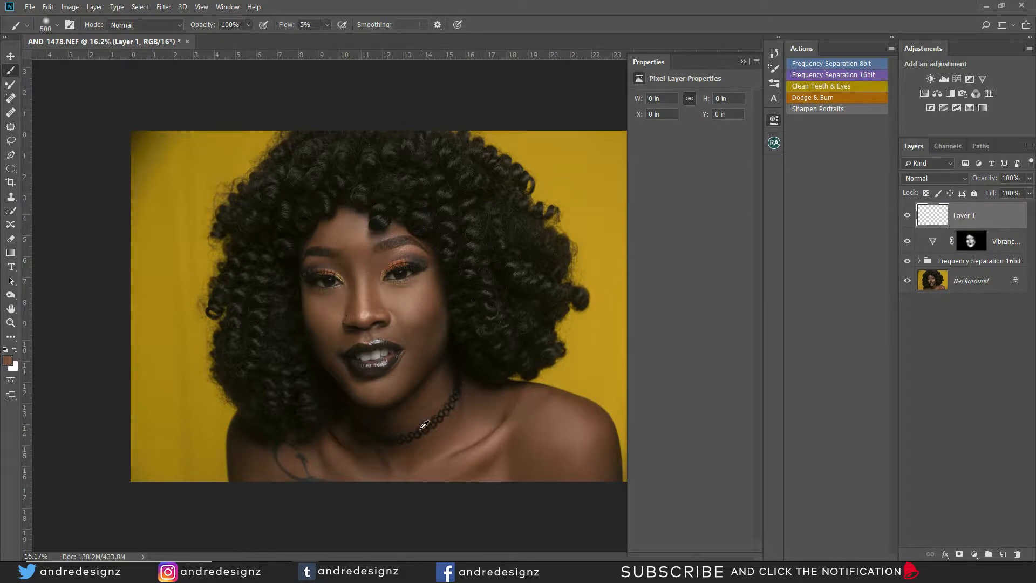
left_click(425, 399, "alt")
left_click(326, 26)
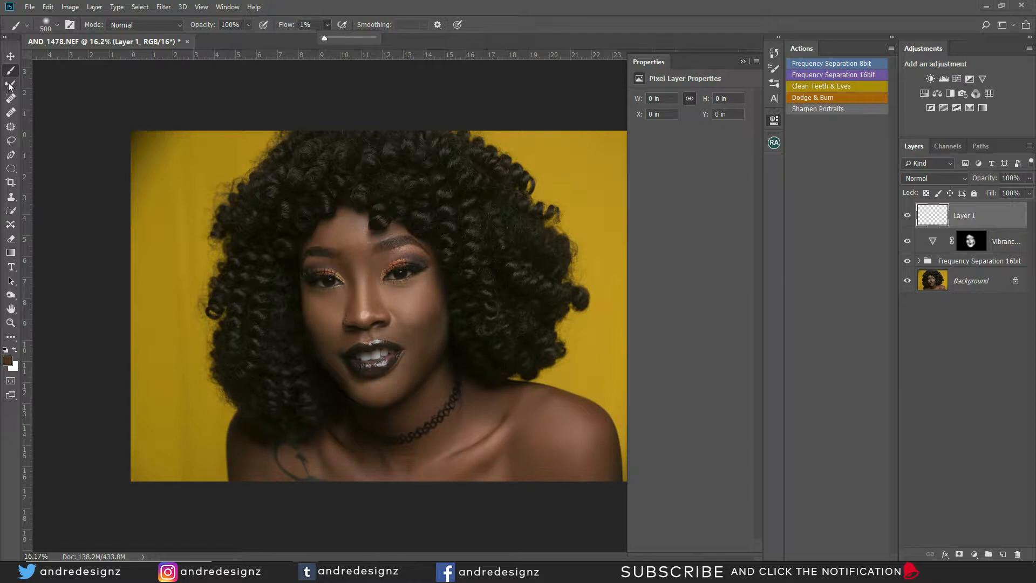
left_click(397, 304, "alt")
mouse_move(400, 306)
left_mouse_down()
mouse_move(410, 329)
mouse_move(399, 316)
mouse_move(414, 299)
mouse_move(403, 322)
mouse_move(414, 337)
mouse_move(429, 329)
mouse_move(425, 343)
mouse_move(367, 397)
mouse_move(320, 314)
mouse_move(334, 340)
mouse_move(332, 306)
mouse_move(324, 310)
mouse_move(345, 312)
mouse_move(362, 237)
left_mouse_up()
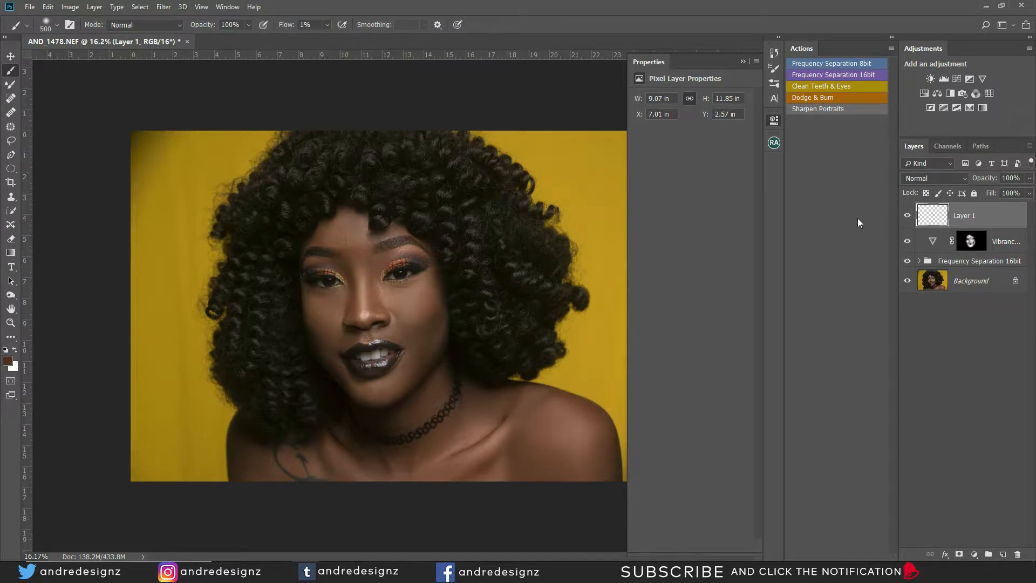
Step: Check Layer 1's effect by toggling its visibility and brush more of the sampled tone over the face and forehead
left_click(908, 217)
left_click(908, 216)
left_click(907, 217)
left_click(907, 215)
left_click(908, 216)
left_click(907, 217)
mouse_move(389, 357)
left_mouse_down()
mouse_move(441, 325)
mouse_move(404, 376)
mouse_move(362, 393)
mouse_move(326, 372)
mouse_move(337, 324)
mouse_move(318, 297)
mouse_move(311, 305)
mouse_move(343, 310)
mouse_move(346, 245)
mouse_move(337, 231)
mouse_move(324, 236)
mouse_move(362, 266)
mouse_move(385, 245)
left_mouse_up()
mouse_move(314, 264)
left_mouse_down()
mouse_move(342, 225)
mouse_move(366, 231)
left_mouse_up()
Step: Run the Dodge & Burn action and brighten the nose on the Dodge layer's mask with a brush size of 200
left_click(820, 97)
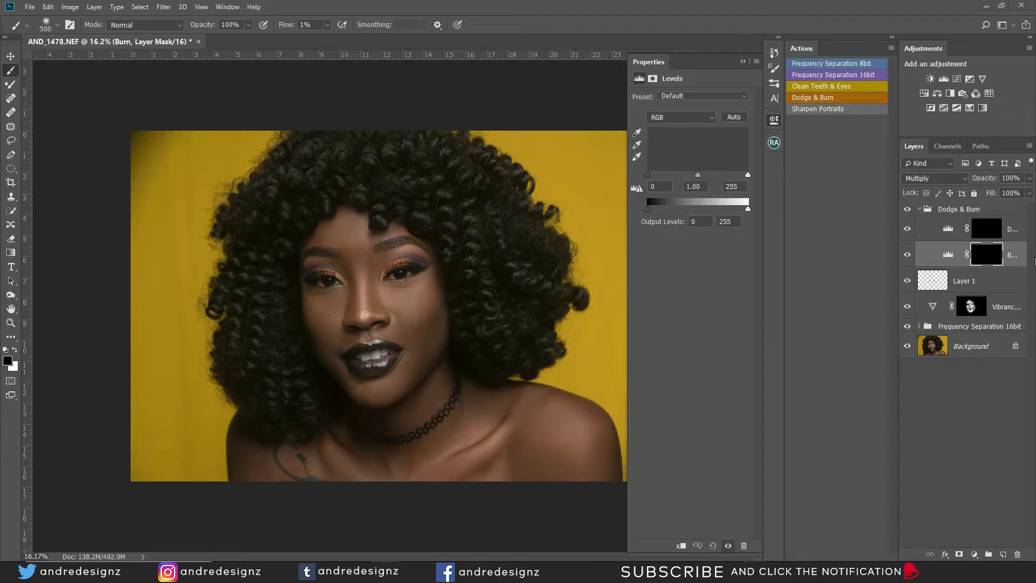
left_click(998, 232)
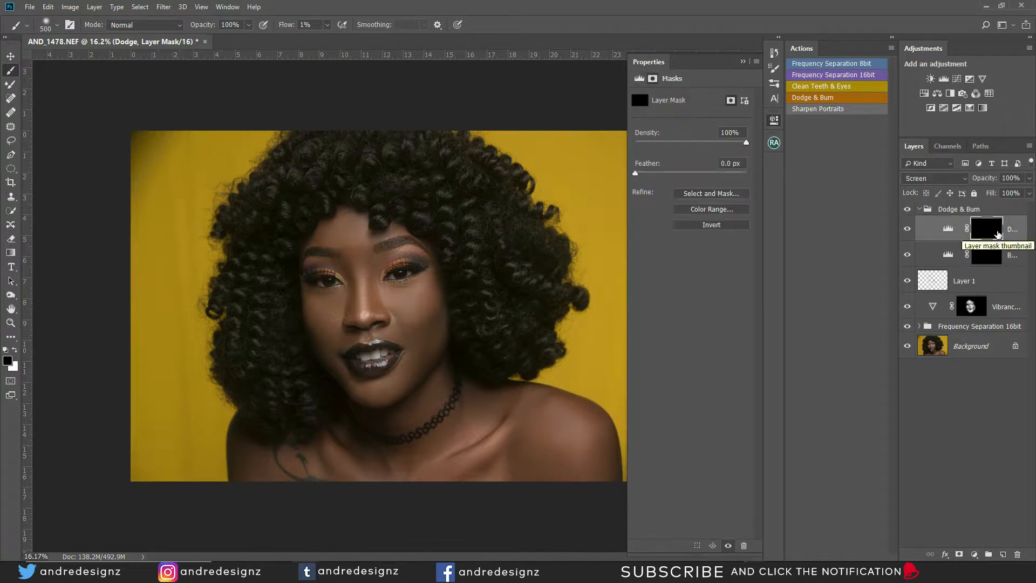
key("bracketleft")
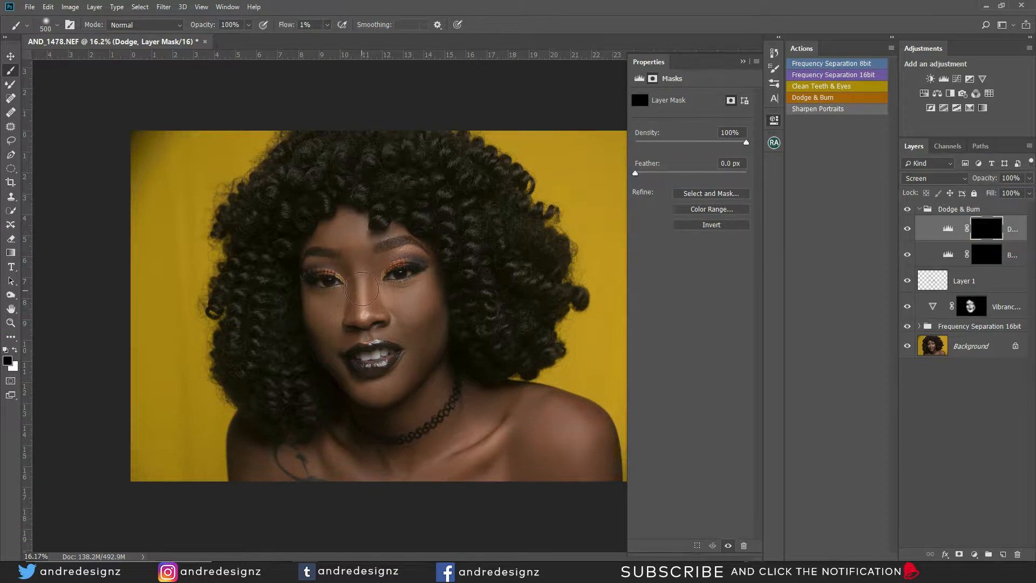
key("bracketleft")
key("bracketleft")
key("bracketleft")
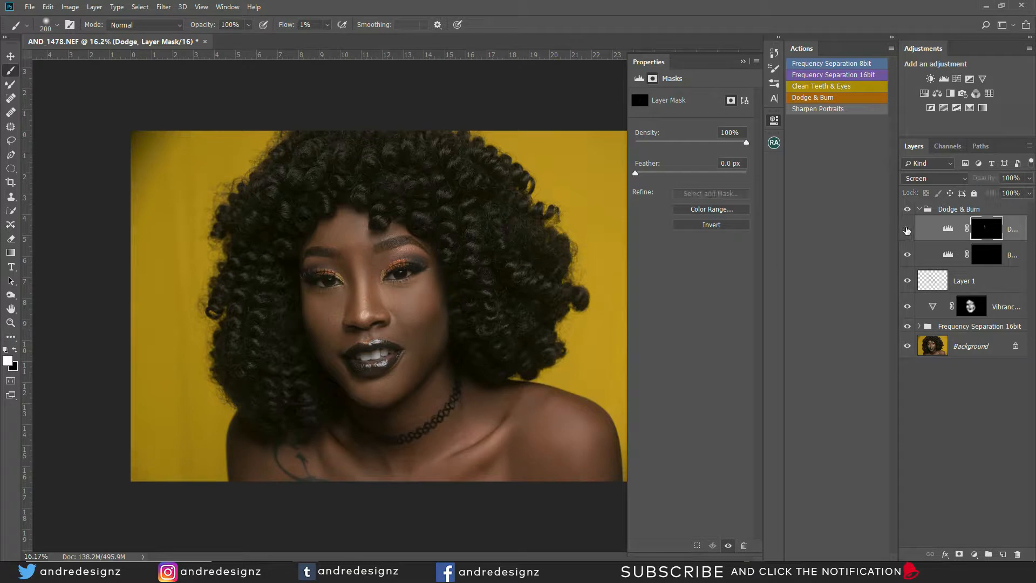
Step: Brighten the more visible cheek below the eye by painting on the Dodge mask with a brush size of 400
key("bracketright")
key("bracketright")
key("bracketright")
mouse_move(420, 291)
left_mouse_down()
mouse_move(397, 298)
mouse_move(418, 303)
mouse_move(428, 289)
mouse_move(421, 305)
mouse_move(404, 303)
mouse_move(425, 298)
left_mouse_up()
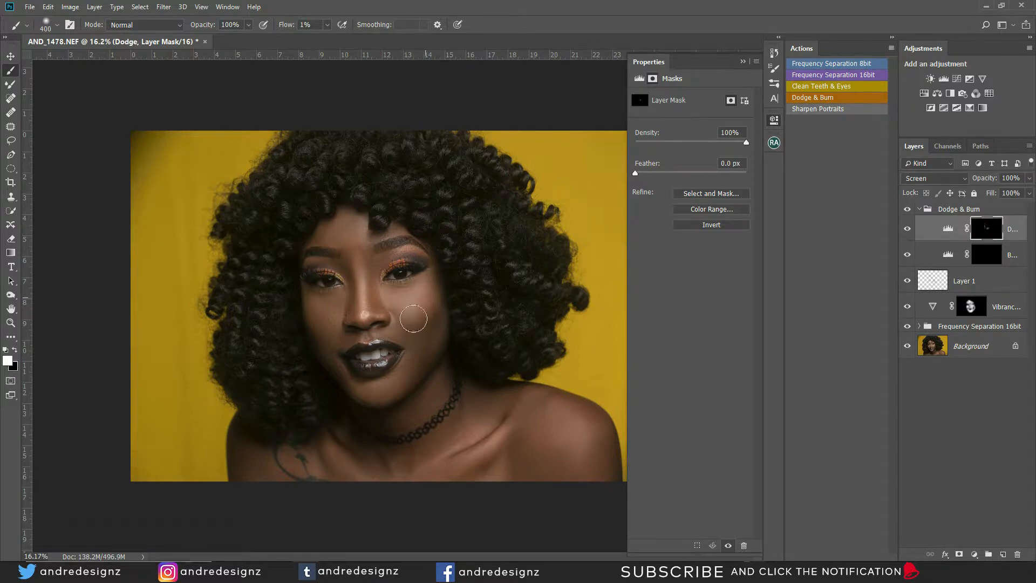
Step: Brighten the chin, the other cheek and the forehead on the Dodge mask with a brush size of 300
key("bracketleft")
key("bracketleft")
left_click_drag(365, 392, 396, 384)
mouse_move(317, 305)
left_mouse_down()
mouse_move(321, 323)
mouse_move(330, 300)
mouse_move(318, 306)
mouse_move(335, 299)
mouse_move(324, 324)
mouse_move(337, 292)
left_mouse_up()
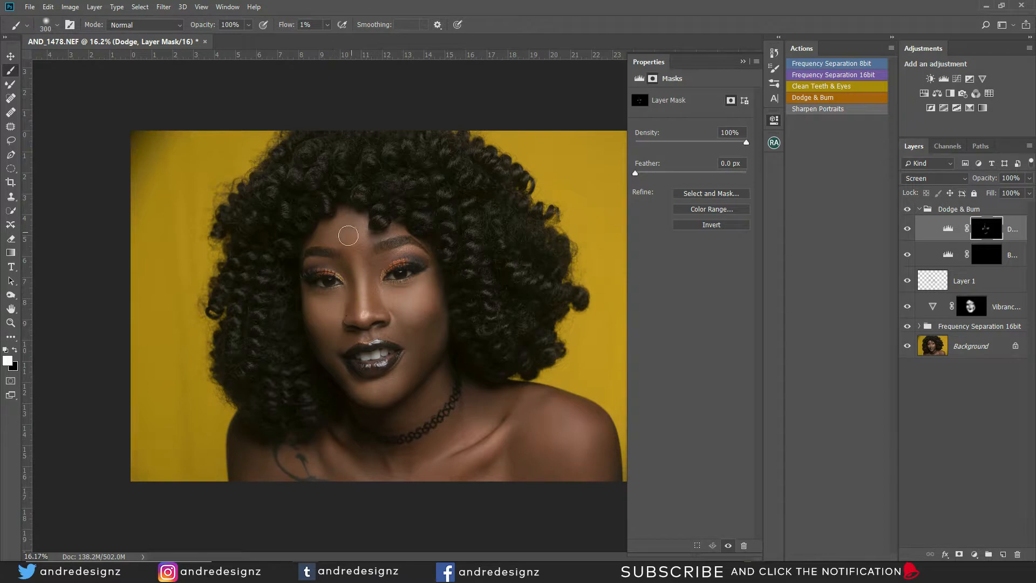
mouse_move(328, 234)
left_mouse_down()
mouse_move(355, 224)
mouse_move(364, 239)
left_mouse_up()
Step: Paint highlights on the shoulder, collarbone and chest in the Dodge mask, ending with a brush size of 250
mouse_move(498, 436)
left_mouse_down()
mouse_move(458, 470)
mouse_move(545, 406)
mouse_move(573, 430)
mouse_move(581, 461)
mouse_move(592, 428)
mouse_move(564, 429)
mouse_move(567, 452)
mouse_move(561, 433)
mouse_move(583, 456)
mouse_move(575, 421)
left_mouse_up()
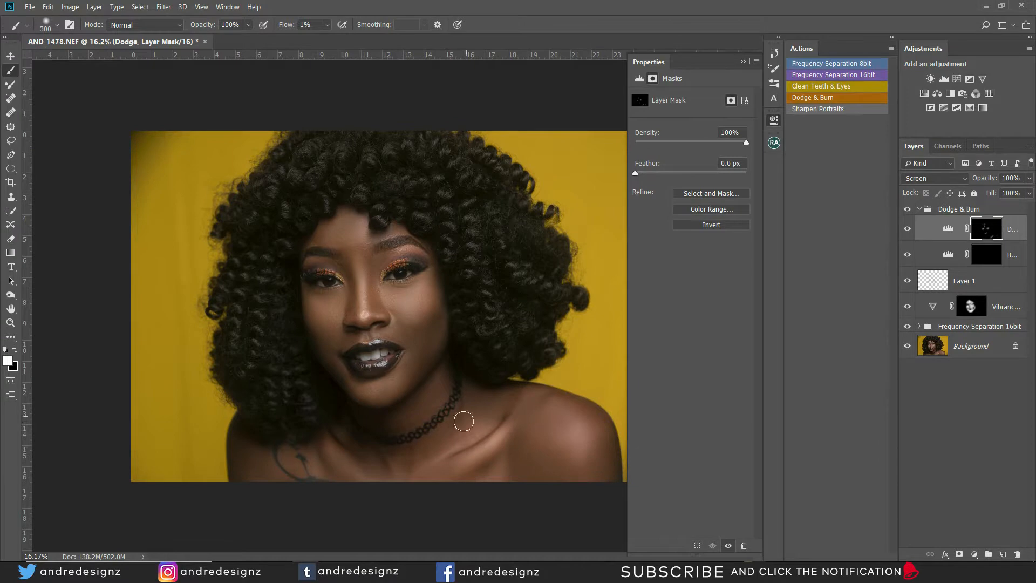
left_click_drag(497, 468, 476, 470)
key("bracketright")
mouse_move(354, 484)
left_mouse_down()
mouse_move(338, 460)
mouse_move(348, 480)
mouse_move(316, 475)
mouse_move(346, 462)
mouse_move(359, 486)
left_mouse_up()
key("bracketleft")
key("bracketleft")
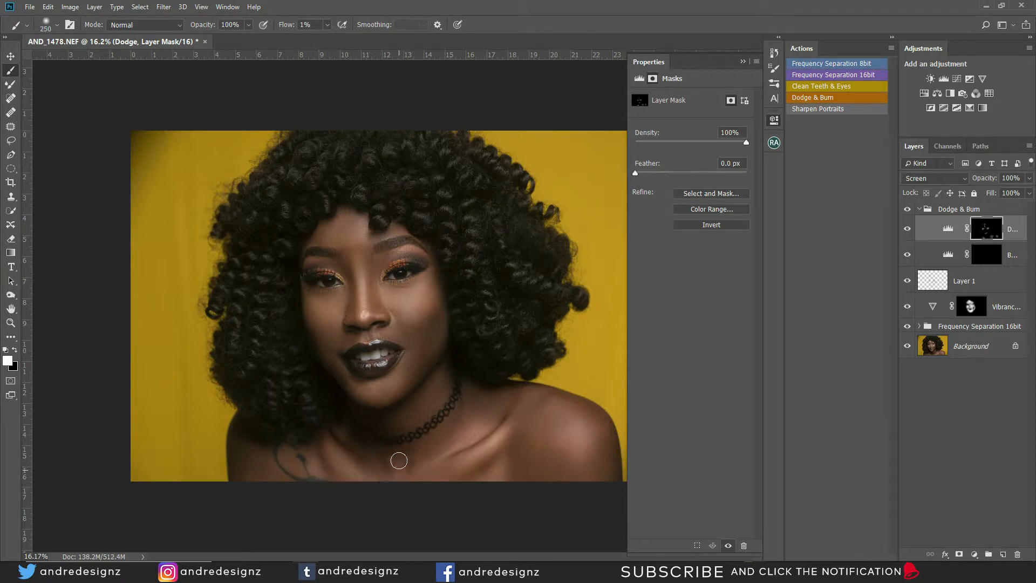
Step: Hide the Actions panel and toggle the Dodge & Burn group's visibility to compare the highlights
key("alt+F9")
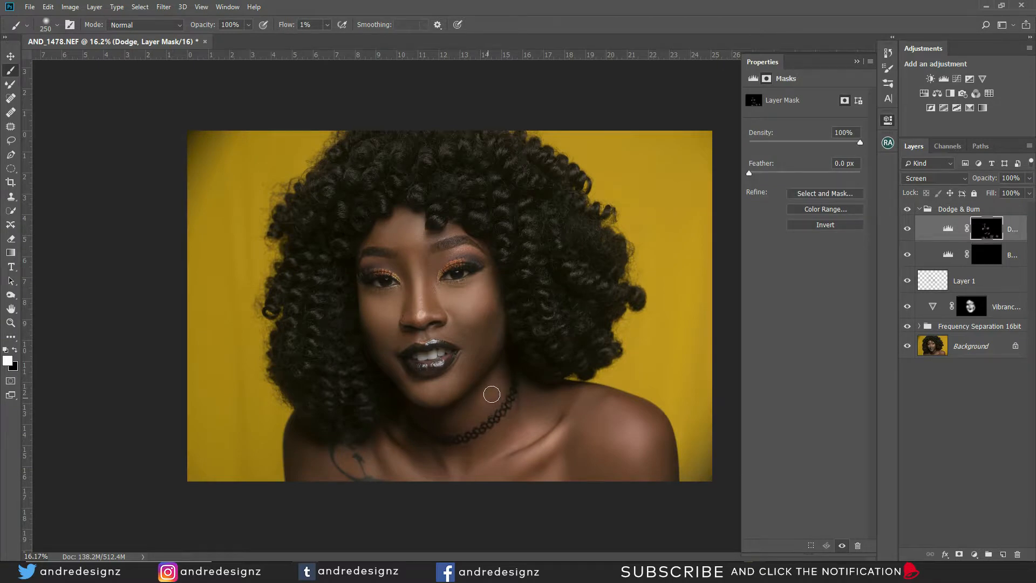
scroll(490, 397, "up", 2)
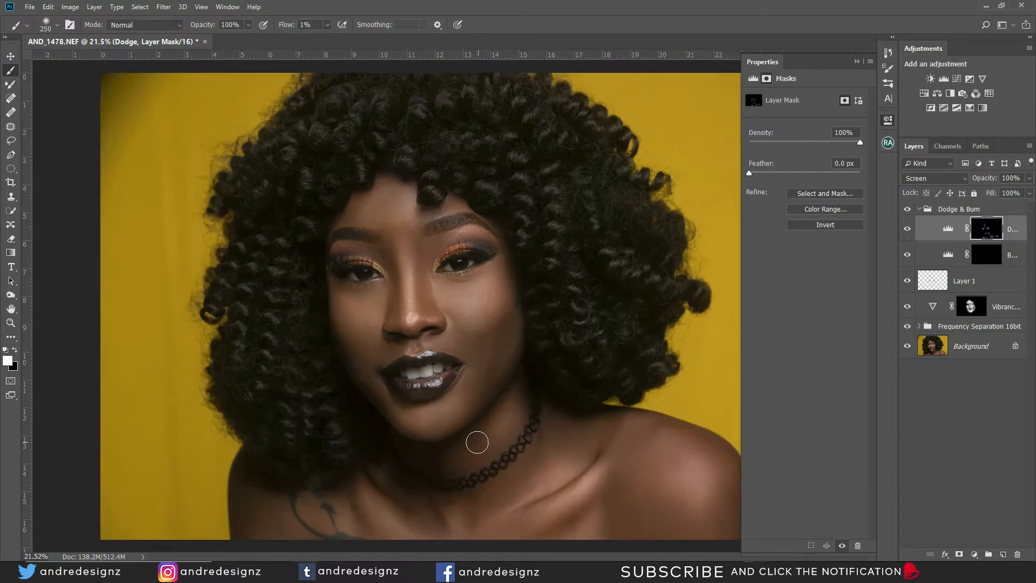
scroll(875, 250, "down", 2)
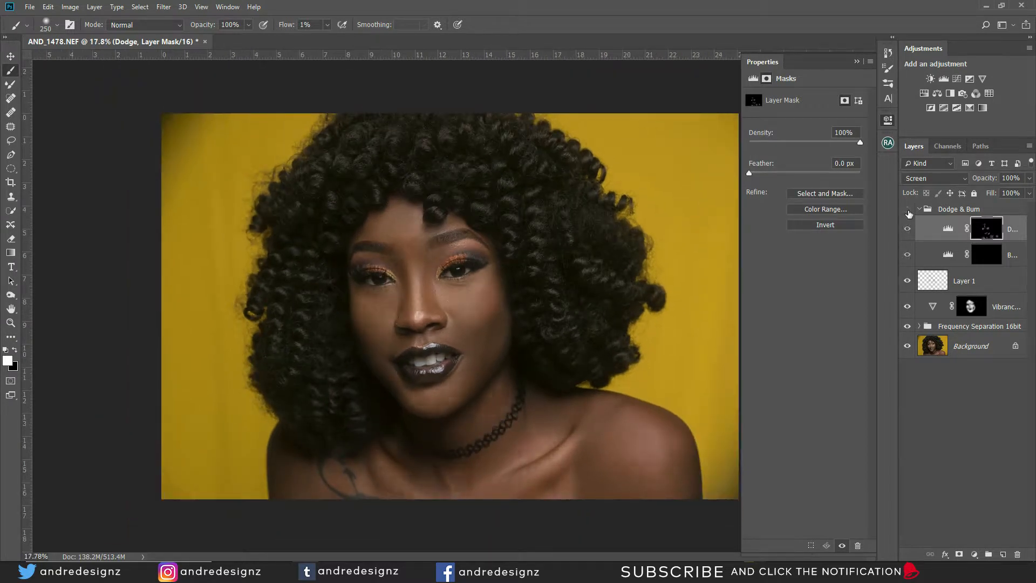
left_click(908, 210)
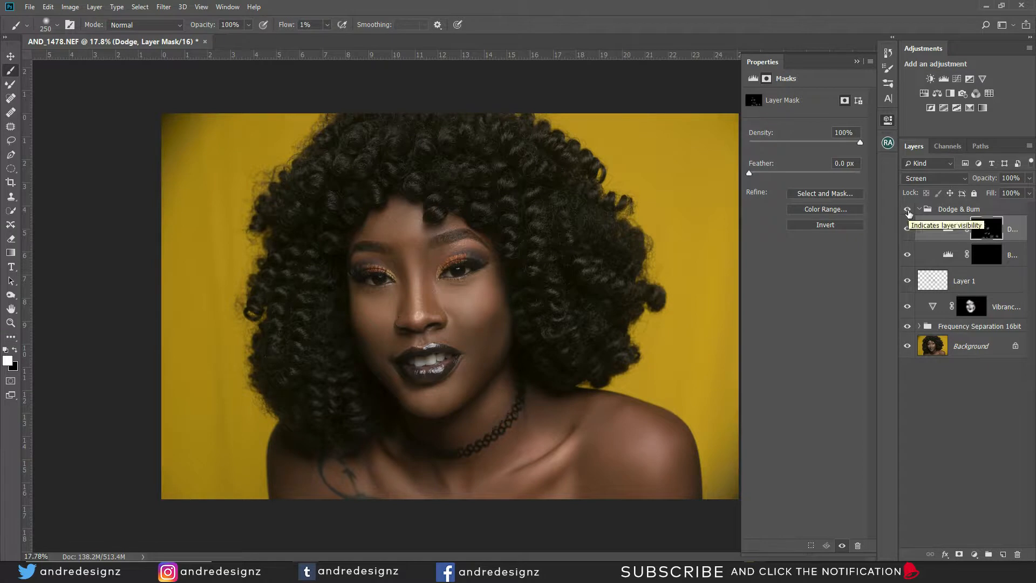
Step: Darken the outer cheek, the jaw and the neck by painting white on the Burn layer's mask
left_click(968, 255)
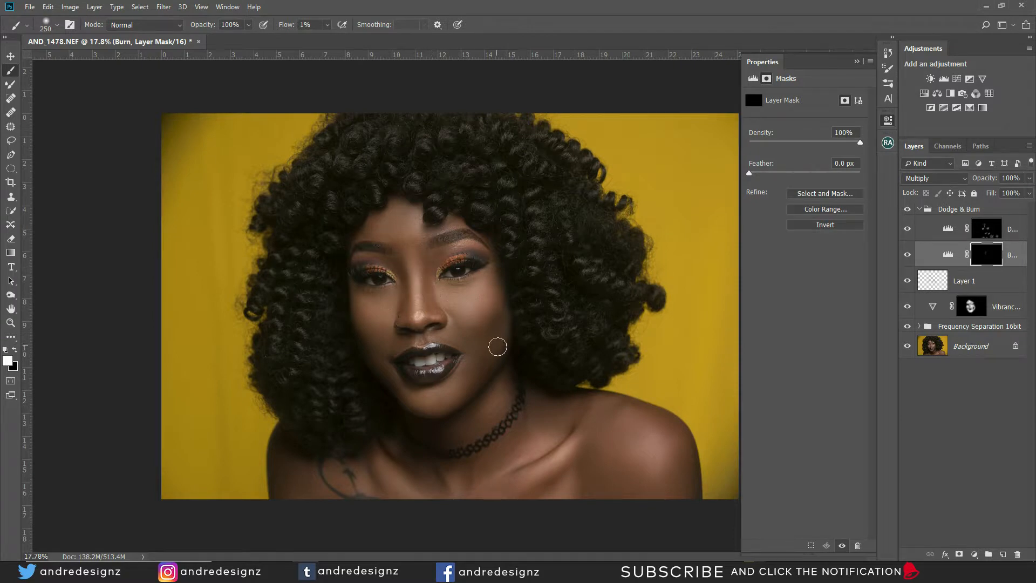
mouse_move(493, 335)
left_mouse_down()
mouse_move(474, 378)
mouse_move(491, 342)
left_mouse_up()
key("bracketleft")
left_click_drag(411, 394, 423, 415)
key("bracketright")
left_click_drag(514, 432, 490, 464)
Step: Deepen the shadows around the collarbone, chest and shoulder on the Burn mask, using a brush size of 400 for the shoulder
mouse_move(562, 414)
left_mouse_down()
mouse_move(534, 421)
mouse_move(504, 456)
mouse_move(564, 473)
mouse_move(542, 494)
mouse_move(555, 501)
left_mouse_up()
key("bracketleft")
mouse_move(371, 496)
left_mouse_down()
mouse_move(391, 503)
mouse_move(373, 470)
mouse_move(388, 495)
mouse_move(412, 488)
left_mouse_up()
key("bracketright")
key("bracketright")
mouse_move(671, 460)
left_mouse_down()
mouse_move(688, 484)
mouse_move(676, 429)
mouse_move(653, 412)
mouse_move(618, 408)
left_mouse_up()
mouse_move(697, 479)
left_mouse_down()
mouse_move(678, 501)
mouse_move(629, 478)
mouse_move(629, 496)
mouse_move(601, 486)
mouse_move(625, 491)
left_mouse_up()
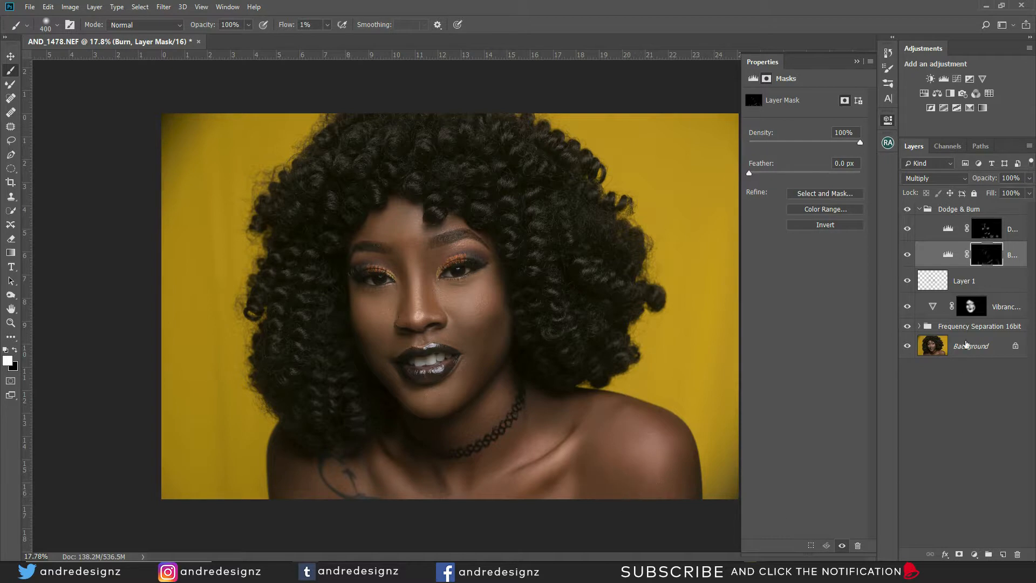
Step: Toggle the Dodge & Burn group's visibility to compare the portrait with and without the added contouring
left_click(908, 210)
left_click(911, 210)
left_click(910, 209)
left_click(910, 210)
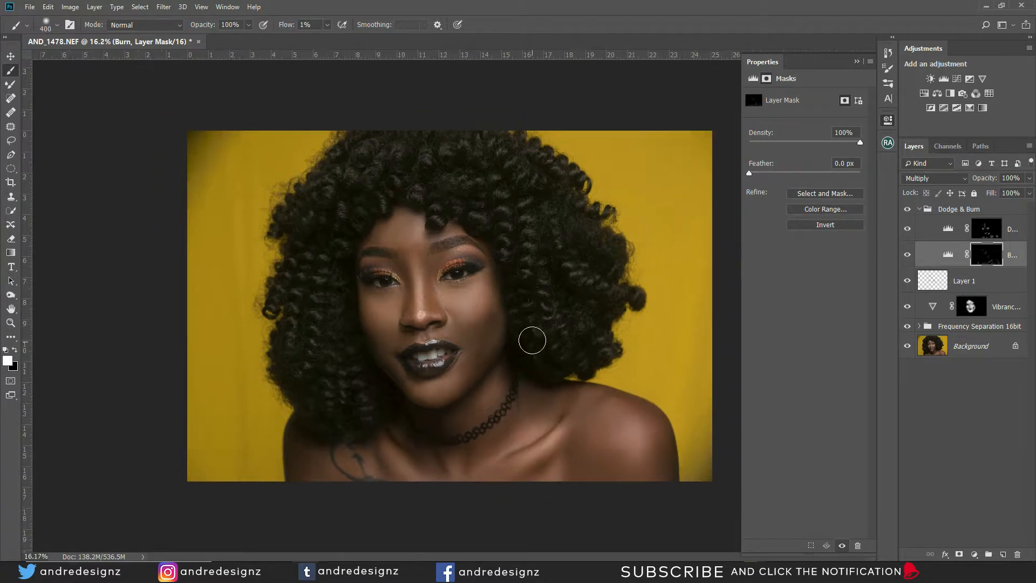
scroll(526, 313, "up", 1)
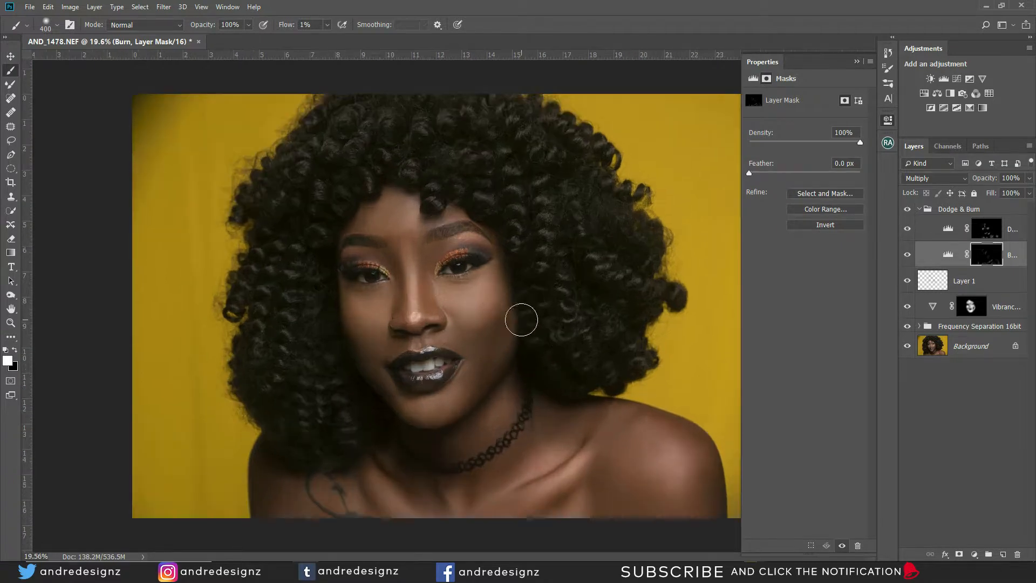
Step: Add more highlight to the face on the Dodge layer's mask with the size 400 brush
left_click(986, 231)
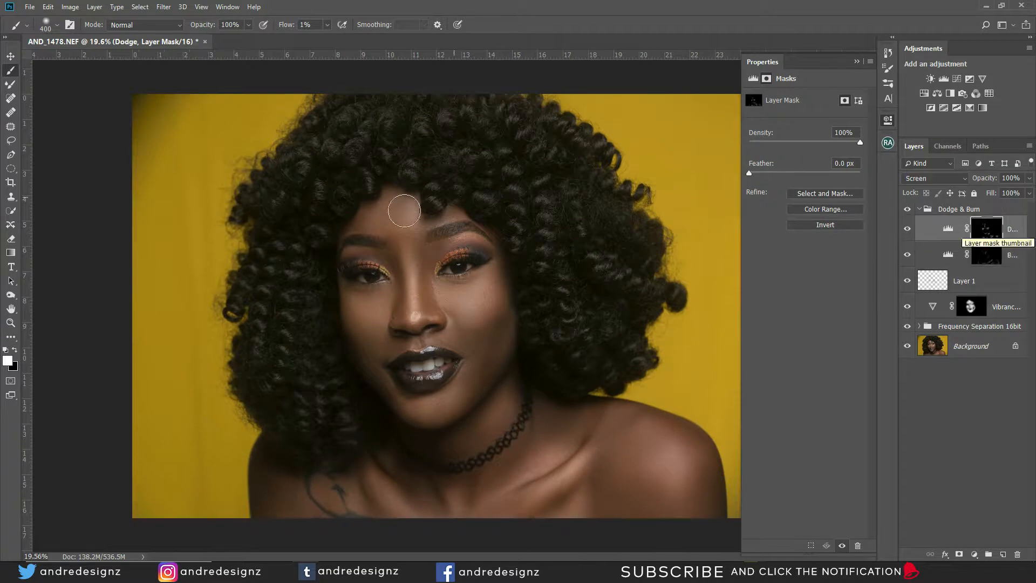
mouse_move(484, 306)
left_mouse_down()
mouse_move(495, 286)
mouse_move(489, 309)
mouse_move(493, 287)
mouse_move(420, 326)
mouse_move(369, 324)
mouse_move(356, 312)
mouse_move(454, 313)
mouse_move(452, 292)
mouse_move(398, 267)
left_mouse_up()
scroll(410, 286, "up", 3)
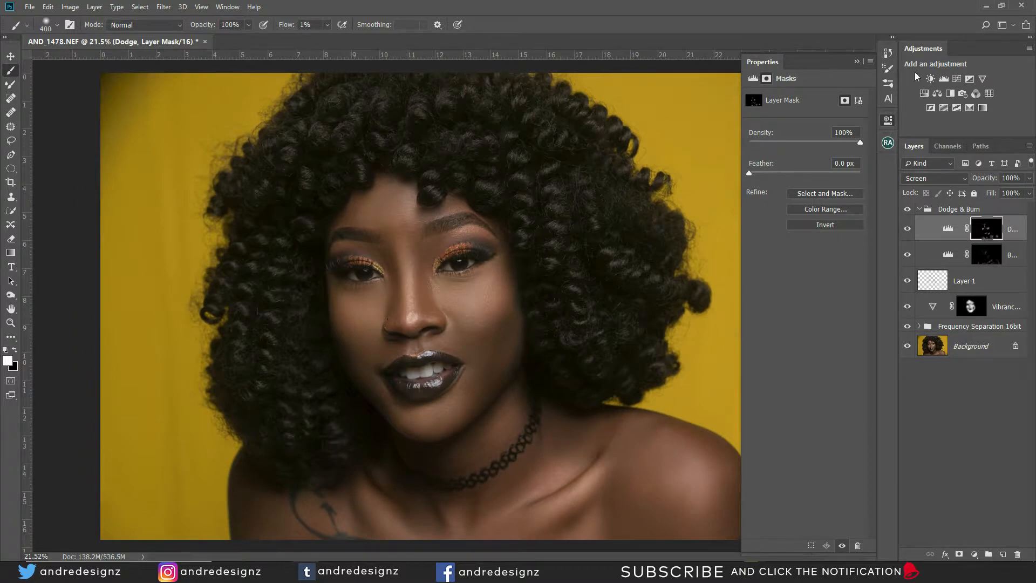
Step: Collapse the mask properties, bring back the Actions panel, and run the Clean Teeth & Eyes action, selecting its group
left_click(854, 63)
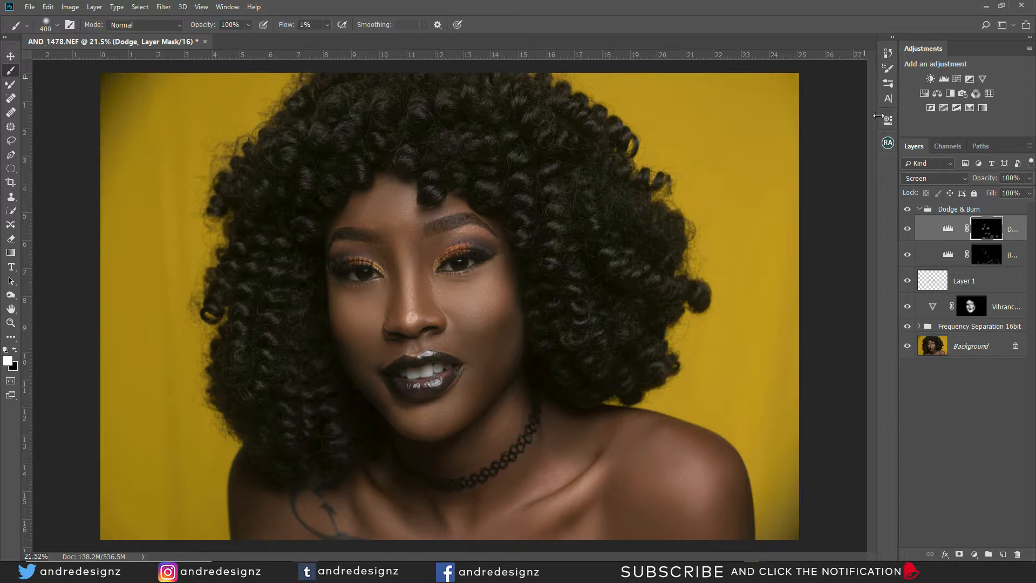
left_click(226, 7)
left_click(258, 86)
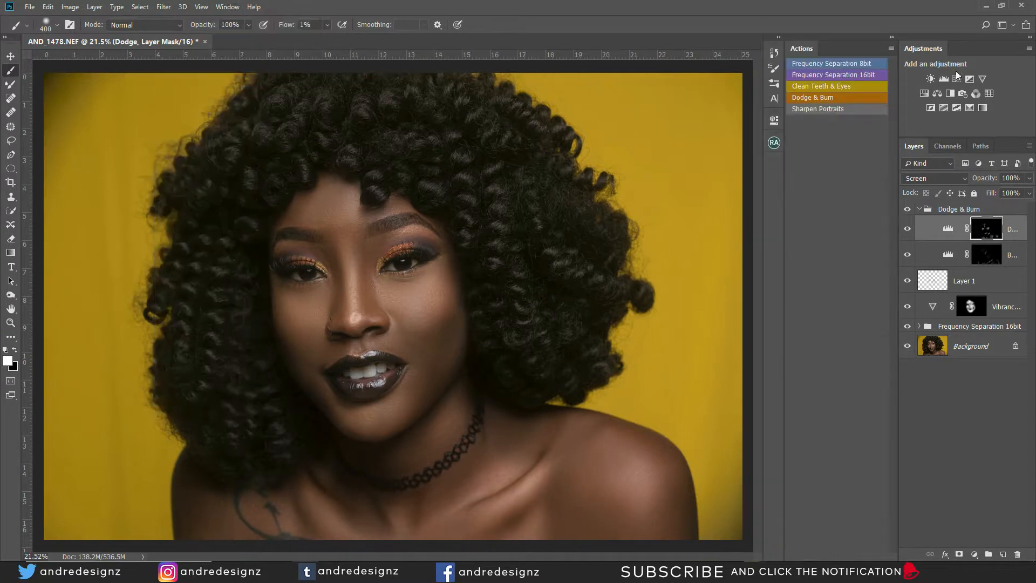
left_click(824, 85)
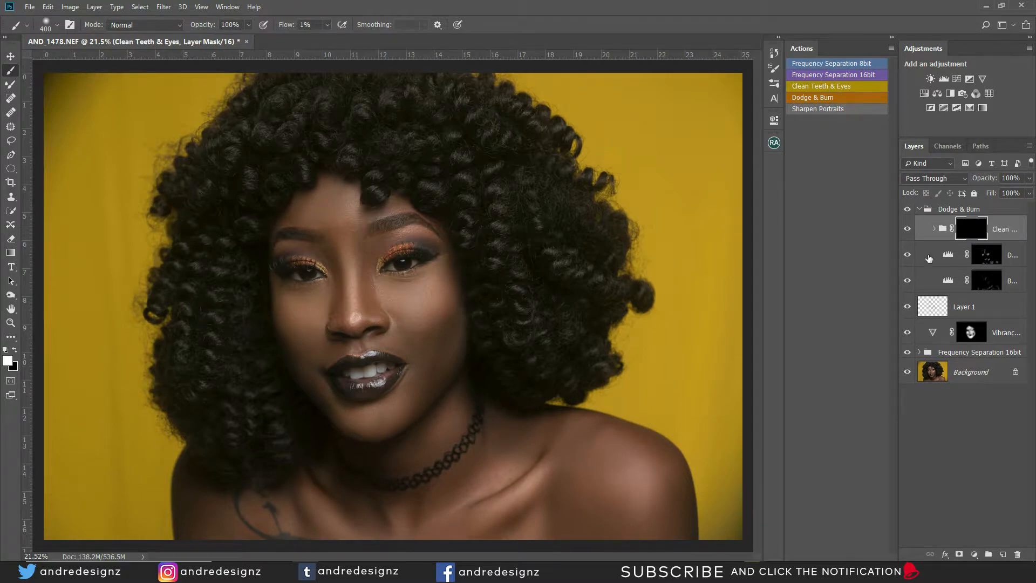
left_click(997, 231)
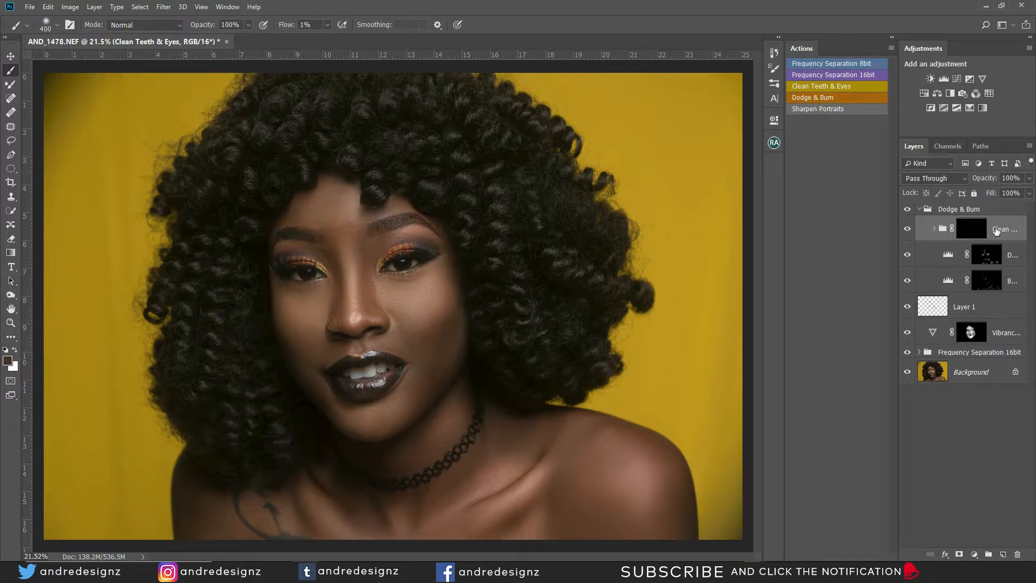
Step: Place the Clean Teeth & Eyes group above the Dodge & Burn group and set the brush flow to 33%
key("ctrl+]")
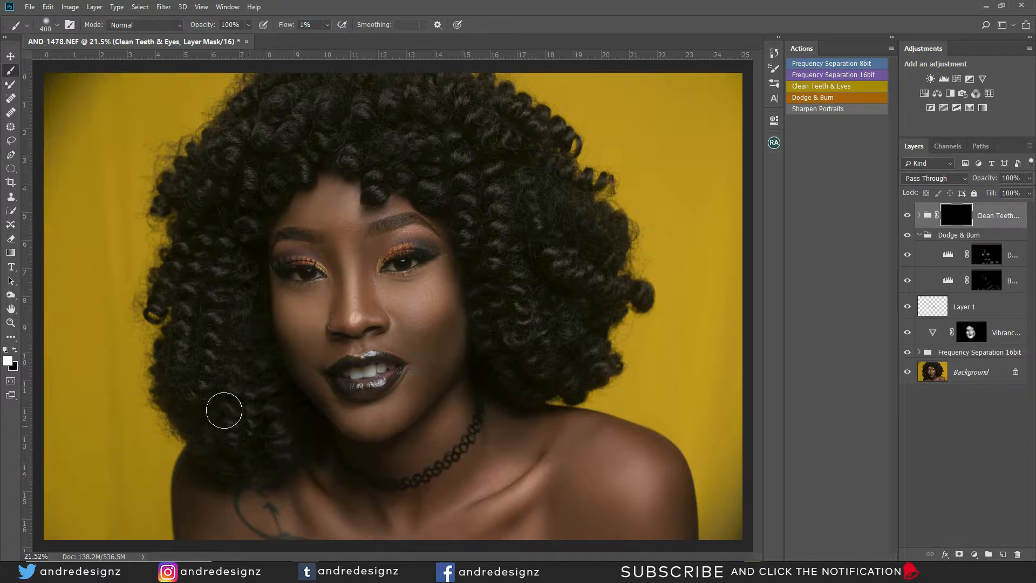
scroll(432, 104, "up", 2)
left_click(327, 25)
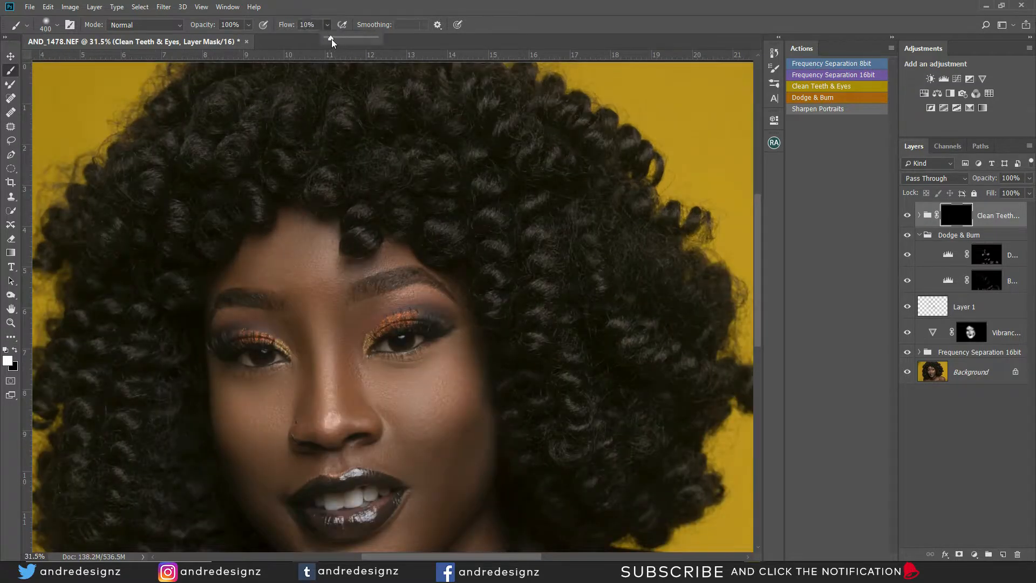
left_click(480, 18)
Step: Brighten the white of the eye on the image's right on the Clean Teeth & Eyes mask, with brush size 45
key("bracketleft")
key("bracketleft")
key("bracketleft")
key("bracketleft")
key("bracketleft")
key("bracketleft")
key("bracketleft")
key("bracketleft")
scroll(410, 427, "up", 5)
scroll(446, 314, "up", 1)
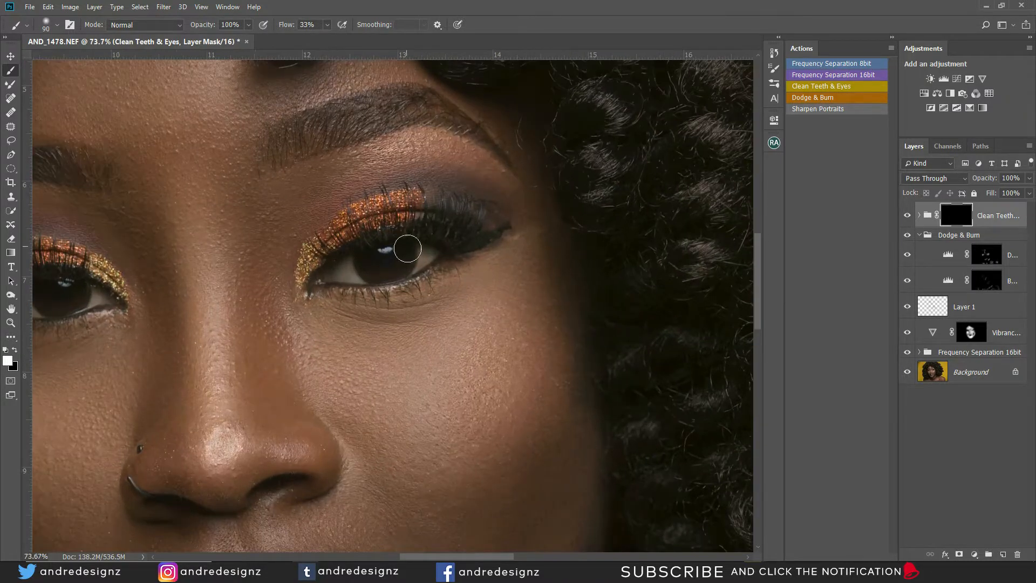
key("bracketleft")
key("bracketleft")
key("bracketleft")
key("bracketleft")
key("bracketleft")
mouse_move(426, 254)
left_mouse_down()
mouse_move(421, 269)
mouse_move(435, 254)
left_mouse_up()
mouse_move(341, 270)
left_mouse_down()
mouse_move(356, 282)
mouse_move(338, 267)
left_mouse_up()
Step: Brighten the white of the eye on the image's left on the same mask
scroll(338, 266, "down", 4)
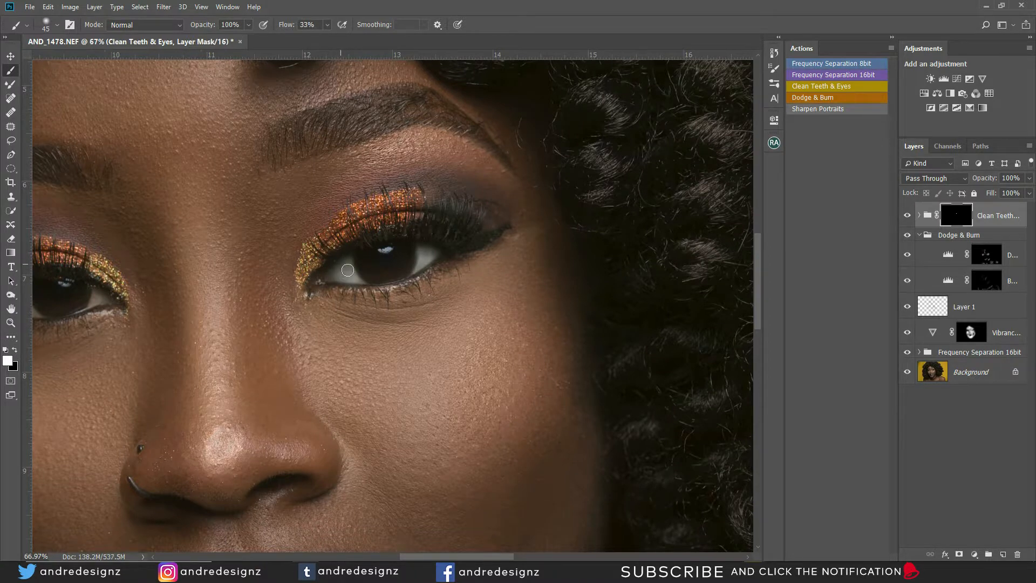
scroll(212, 294, "up", 4)
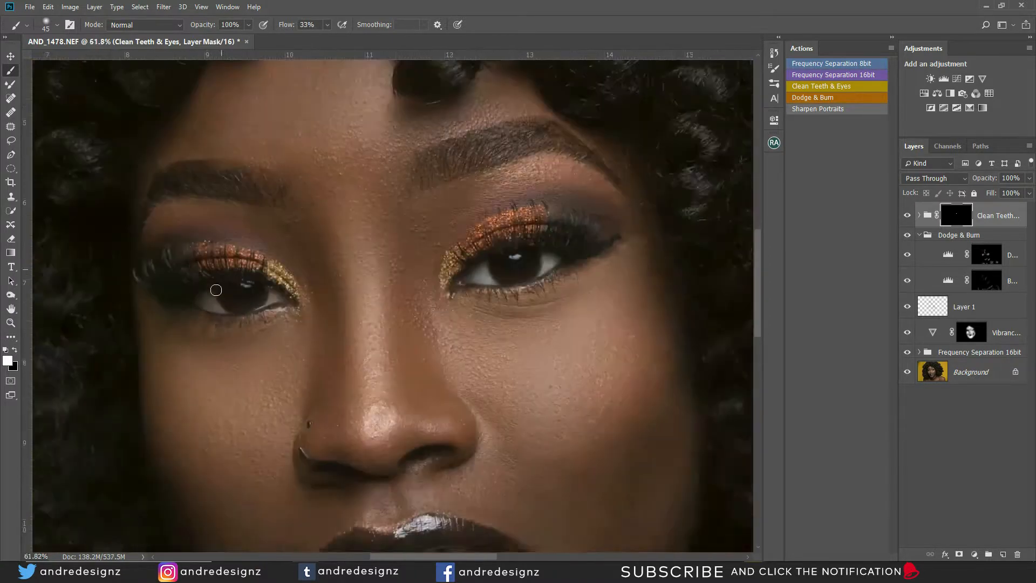
mouse_move(205, 301)
left_mouse_down()
mouse_move(196, 301)
mouse_move(214, 306)
mouse_move(211, 297)
mouse_move(199, 297)
mouse_move(231, 320)
mouse_move(285, 292)
left_mouse_up()
scroll(285, 292, "down", 10)
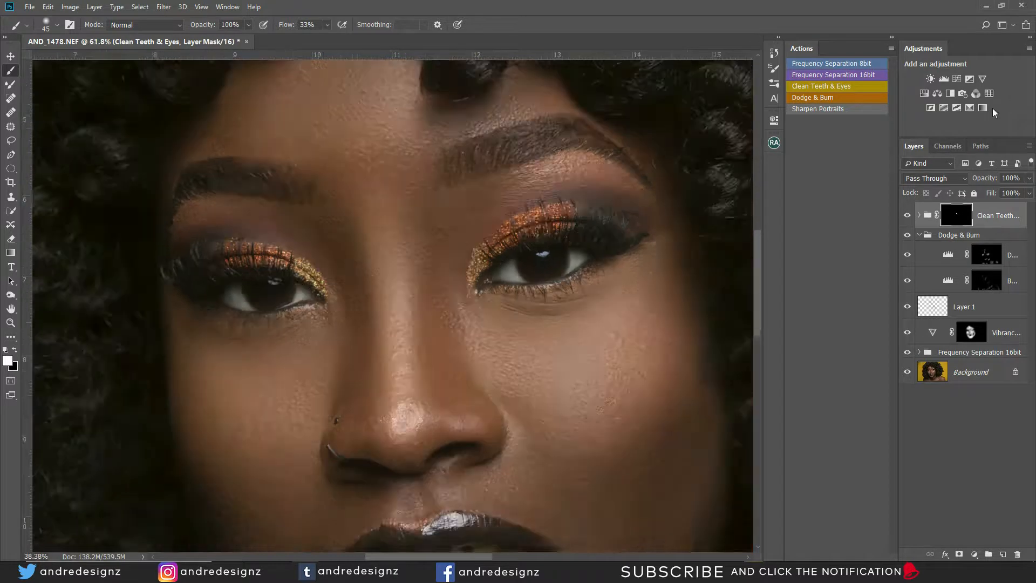
scroll(423, 351, "up", 5)
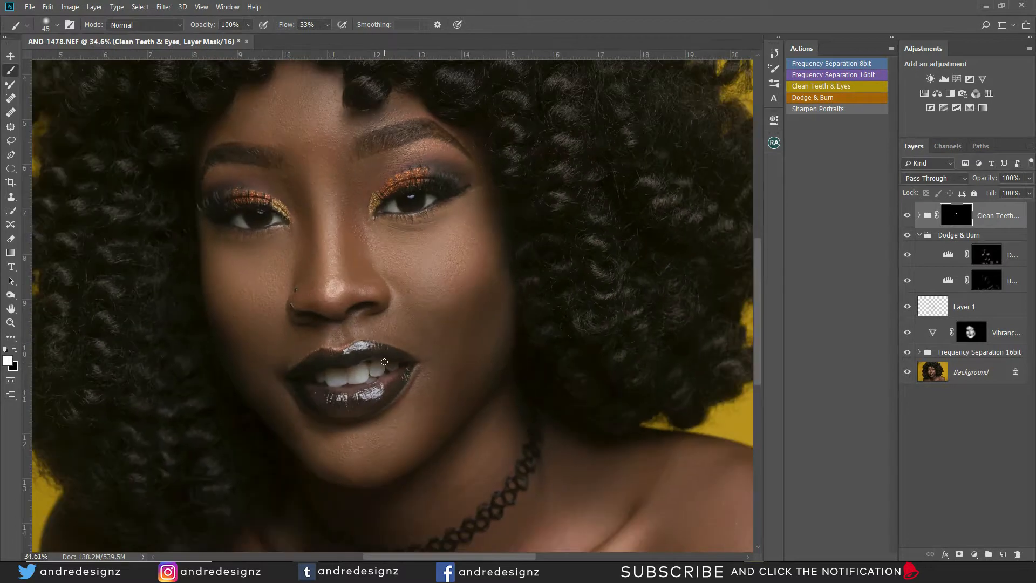
Step: Lower the Clean Teeth & Eyes group's opacity to 63% and toggle its visibility to compare the eyes
left_click(1030, 178)
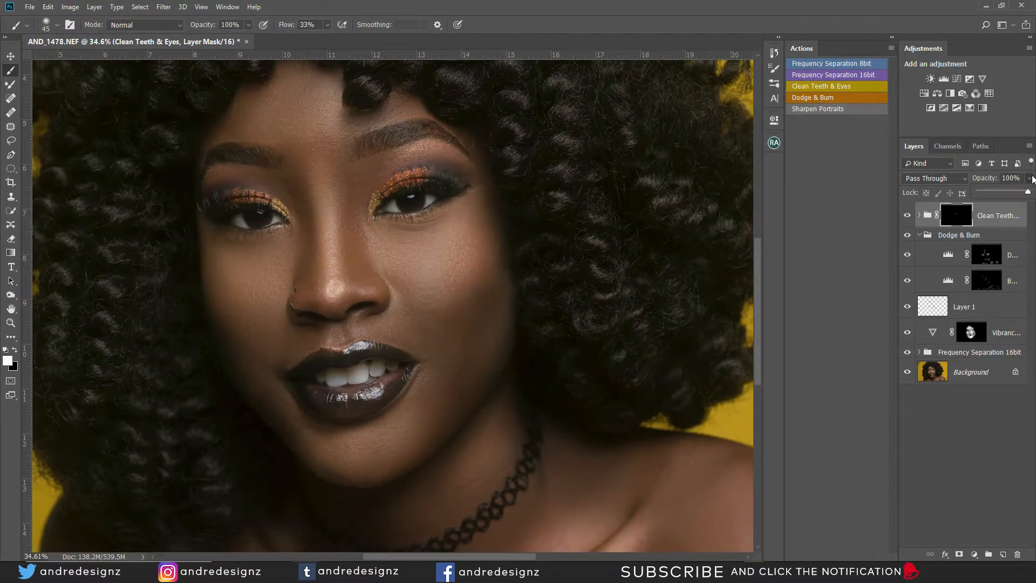
left_click(1009, 192)
left_click(908, 216)
left_click(909, 216)
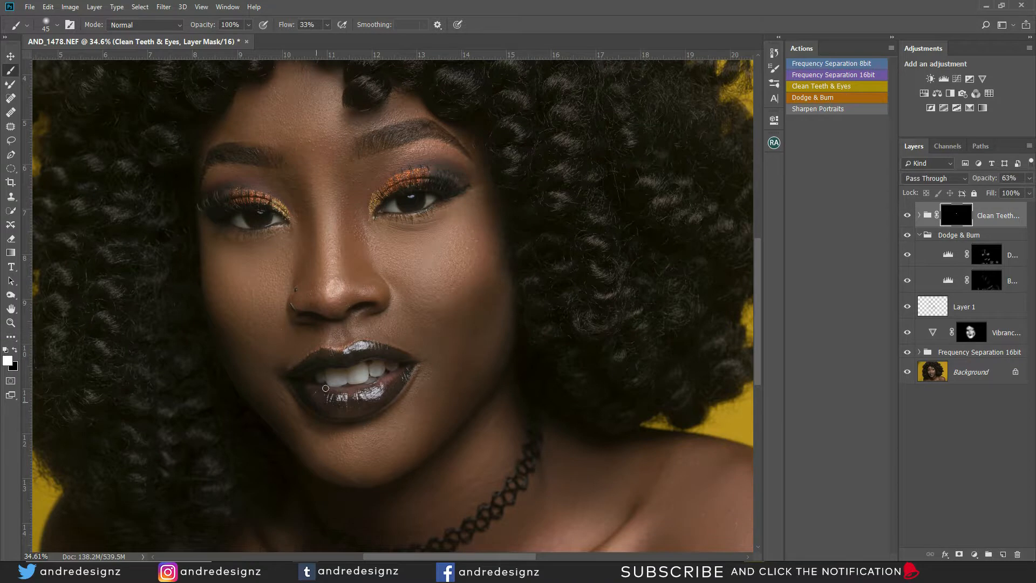
Step: Paint white over the teeth on the Clean Teeth & Eyes mask to whiten them
scroll(356, 402, "up", 5)
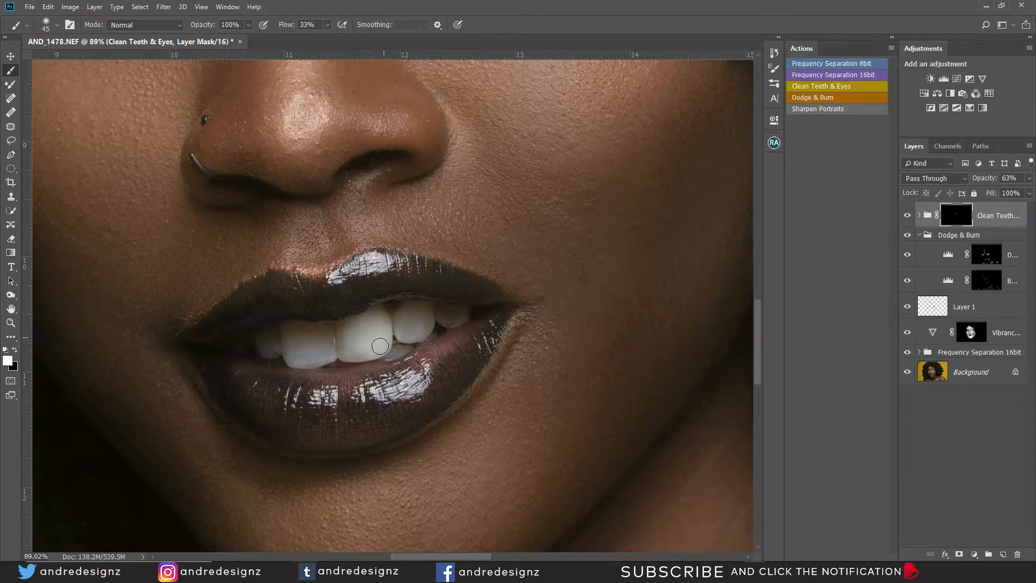
left_click_drag(352, 355, 424, 328)
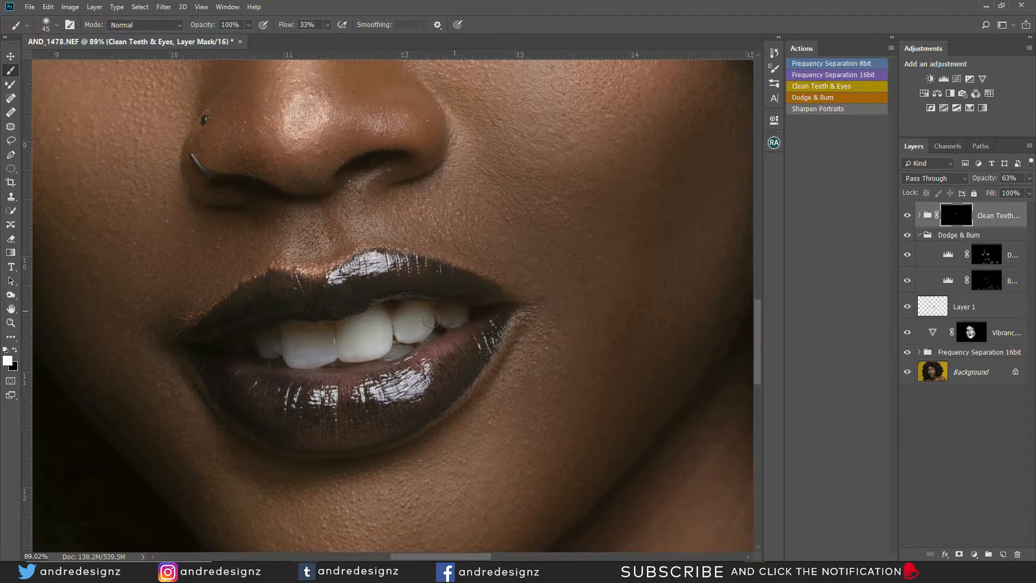
mouse_move(315, 352)
left_mouse_down()
mouse_move(295, 341)
mouse_move(300, 329)
mouse_move(321, 350)
mouse_move(307, 360)
mouse_move(262, 342)
mouse_move(316, 347)
mouse_move(305, 355)
mouse_move(329, 330)
mouse_move(309, 340)
mouse_move(369, 319)
mouse_move(351, 345)
mouse_move(368, 346)
mouse_move(330, 359)
mouse_move(390, 349)
left_mouse_up()
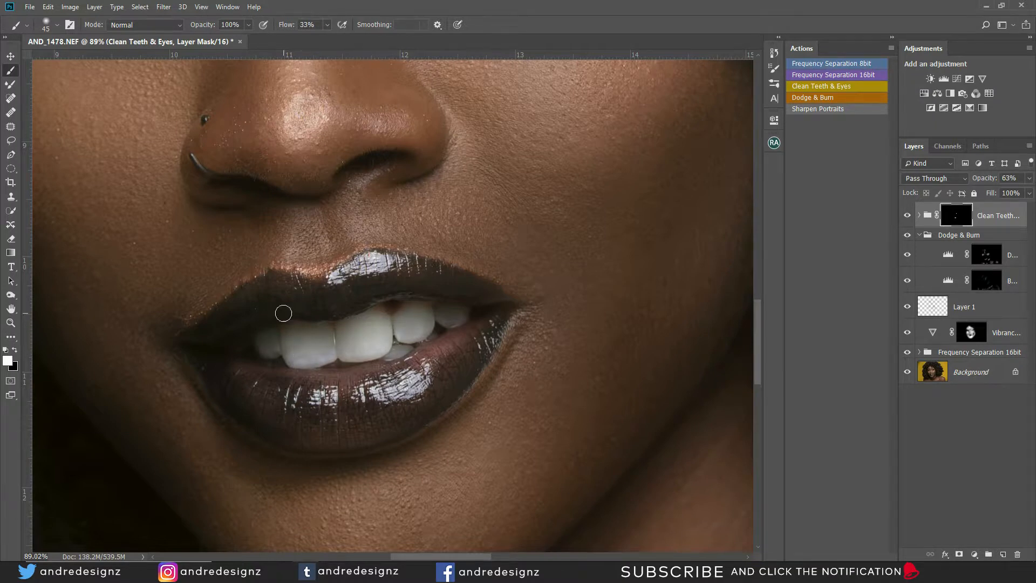
Step: Compare the whole portrait with and without the Clean Teeth & Eyes group to judge the whitened teeth
scroll(488, 294, "down", 5)
scroll(491, 295, "down", 2)
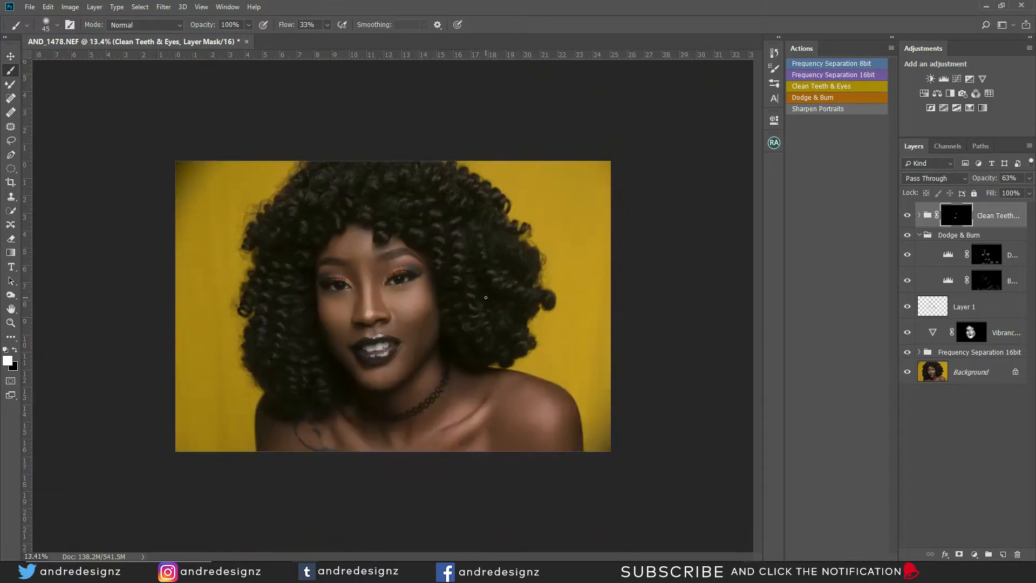
left_click(912, 215)
scroll(396, 334, "up", 2)
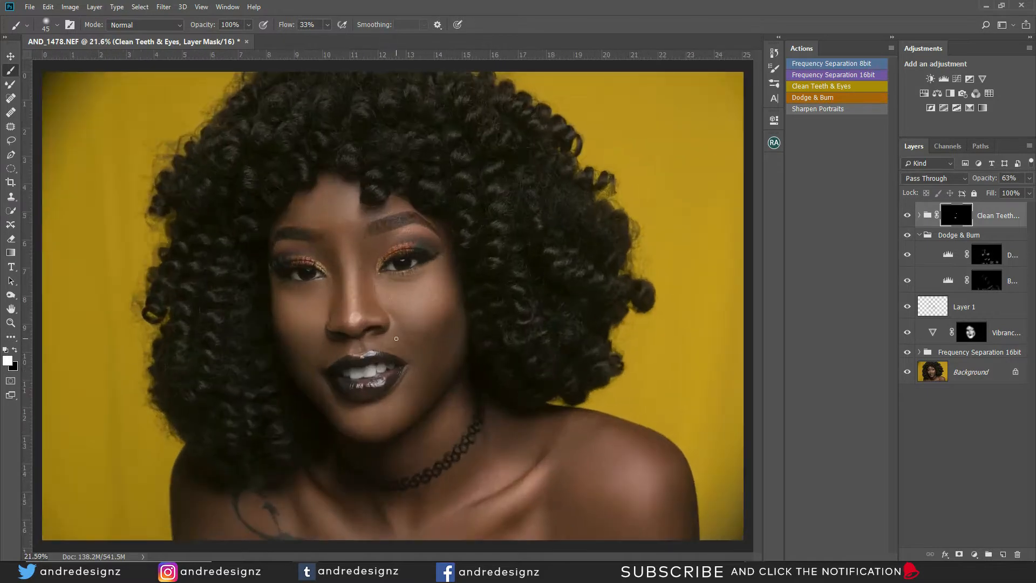
scroll(396, 338, "down", 2)
scroll(389, 340, "up", 3)
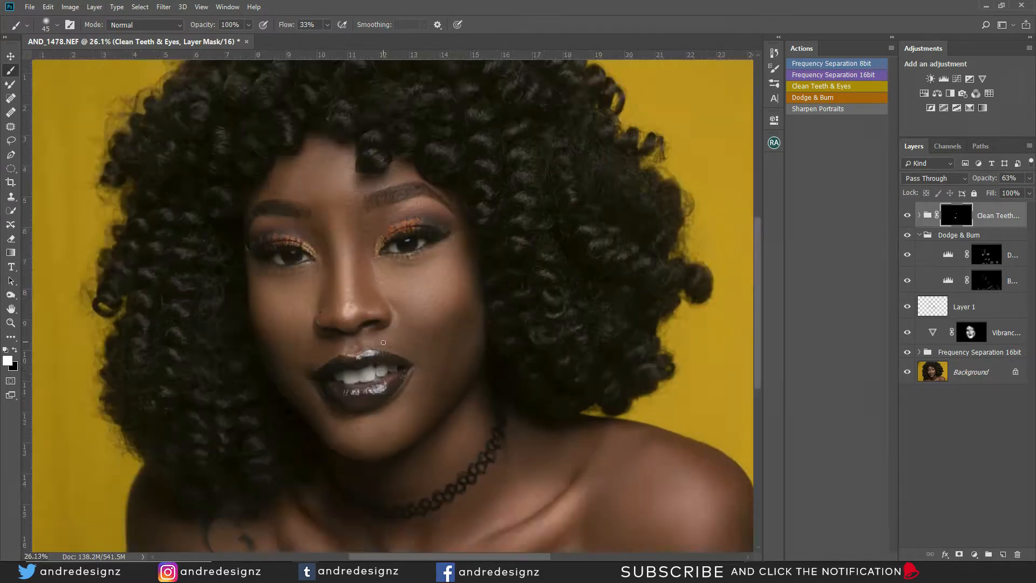
scroll(383, 342, "up", 2)
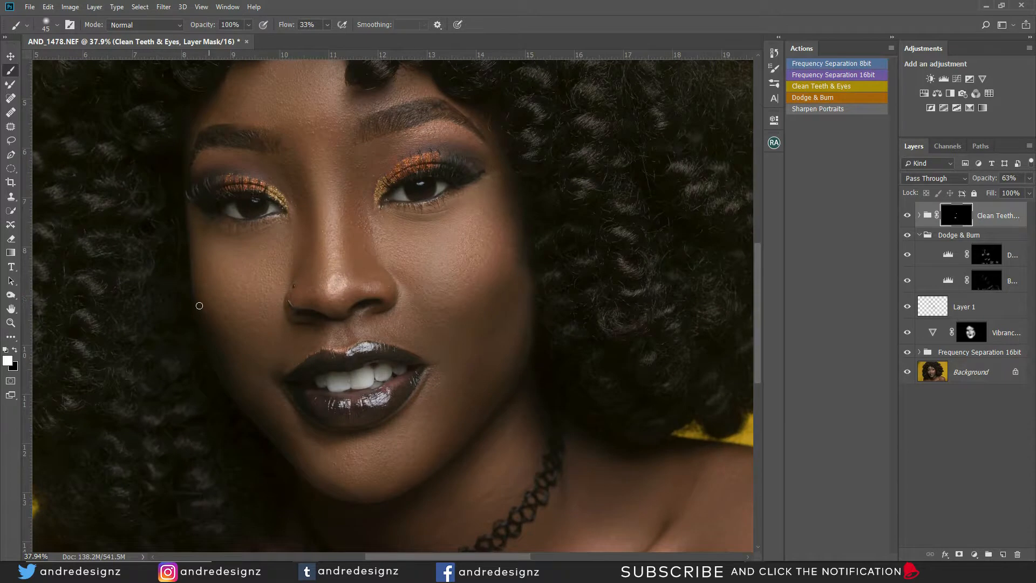
Step: Switch to black with brush size 90 and 6% flow for toning down the teeth on the mask
left_click(15, 352)
key("bracketright")
key("bracketright")
left_click(324, 27)
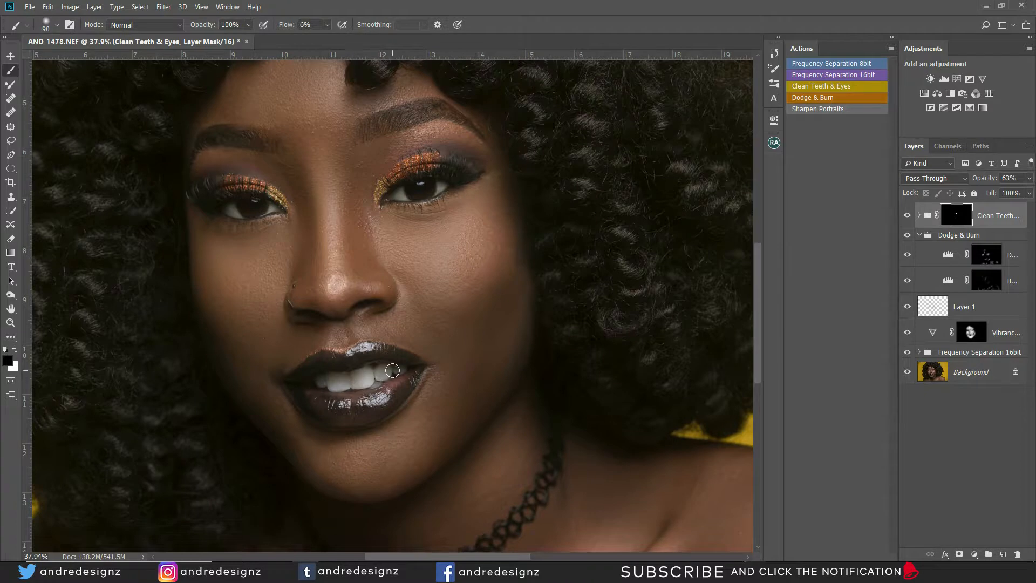
Step: Toggle the Clean Teeth & Eyes group again and examine the teeth and eyes from afar and up close
scroll(459, 317, "down", 5)
scroll(459, 316, "down", 2)
scroll(460, 314, "up", 4)
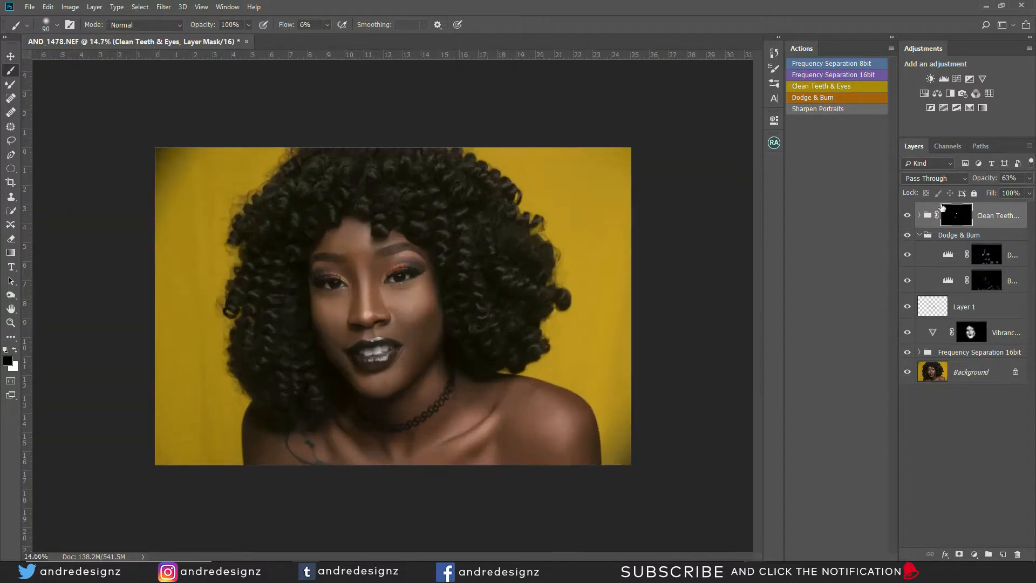
left_click(907, 215)
scroll(467, 294, "up", 3)
scroll(401, 271, "up", 2)
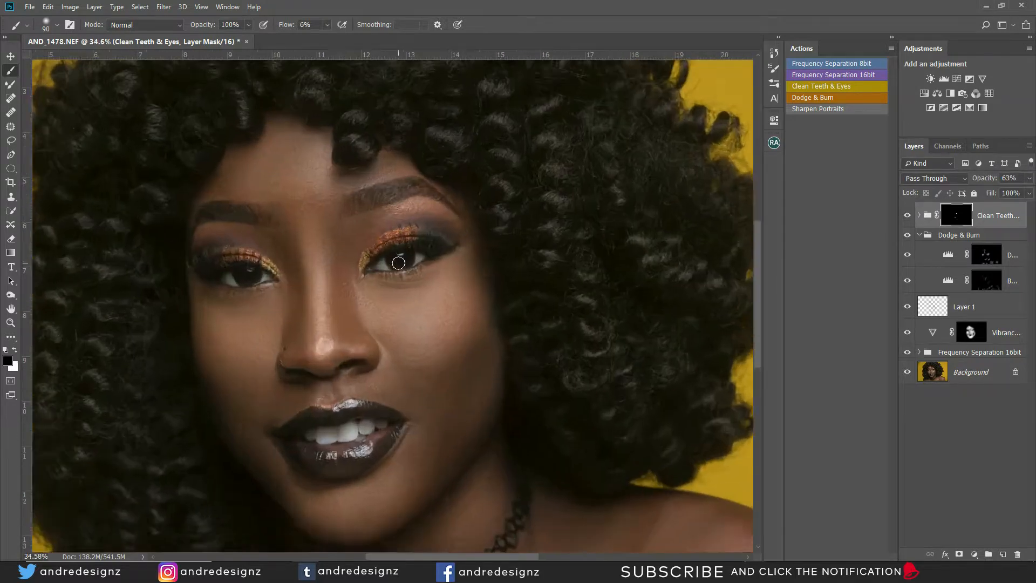
scroll(310, 246, "up", 1)
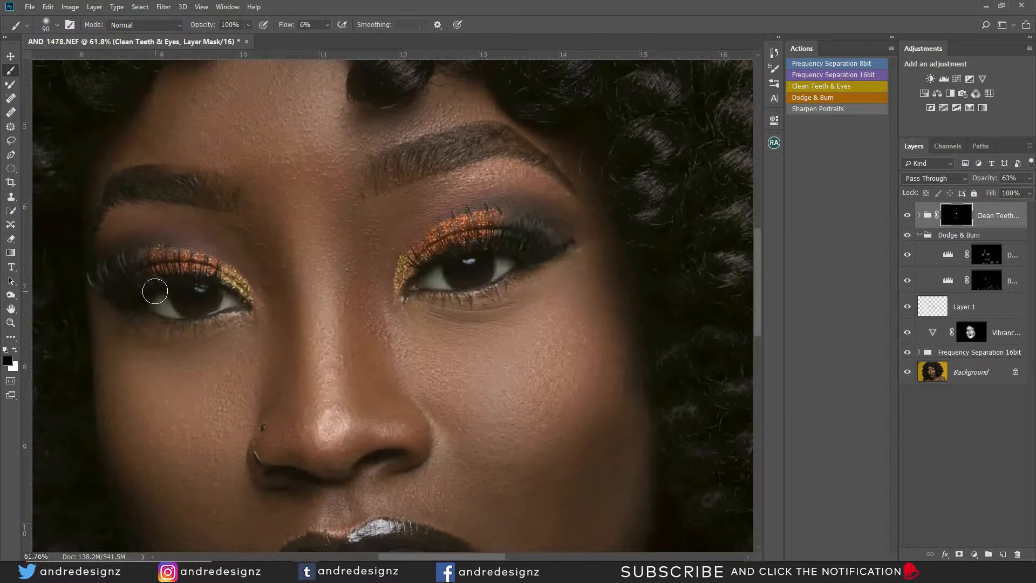
scroll(154, 291, "up", 2)
scroll(155, 291, "down", 3)
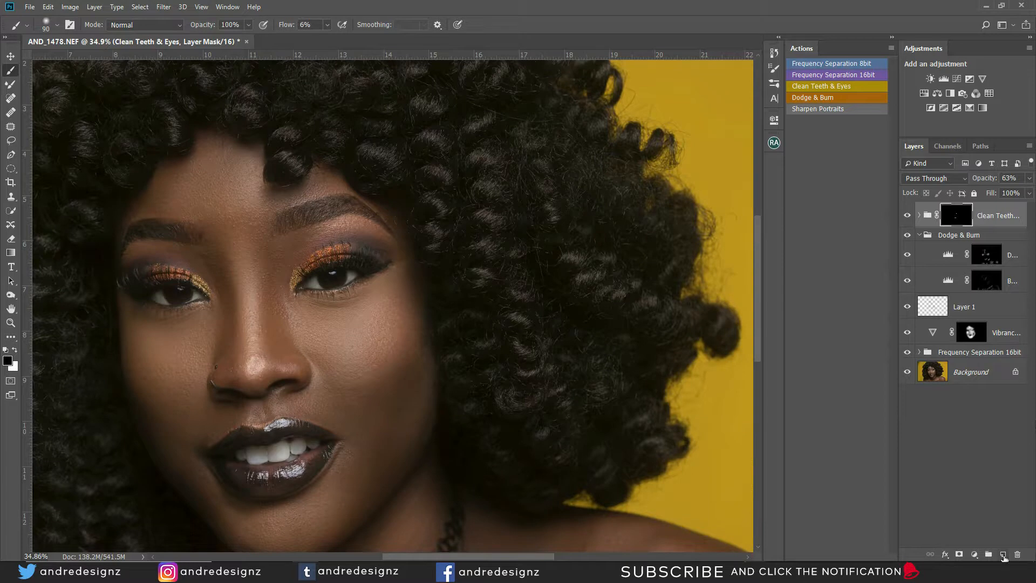
Step: Add a new layer and make a ring-shaped elliptical selection around the iris of the eye on the image's left
left_click(1003, 555)
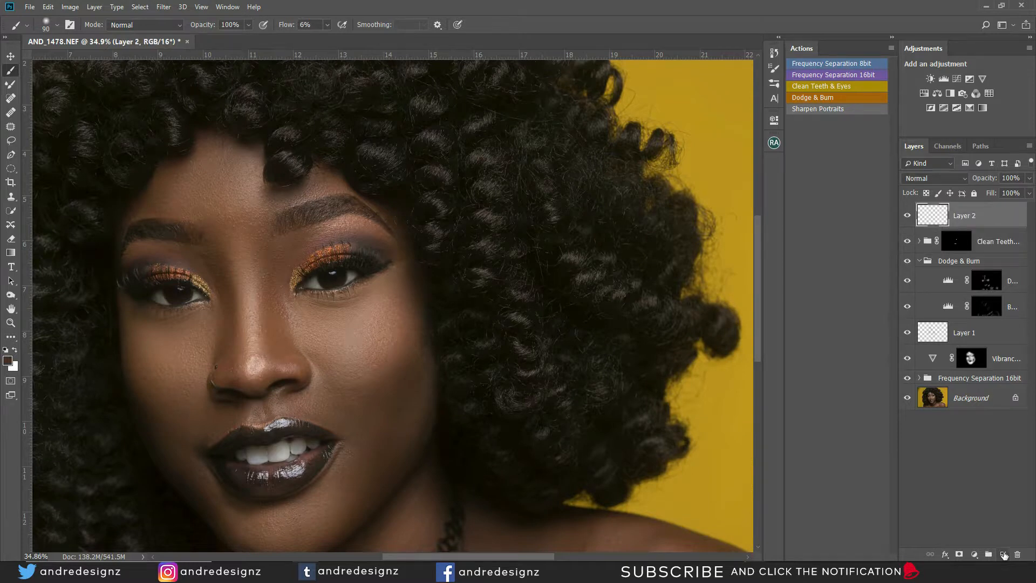
scroll(124, 238, "up", 4)
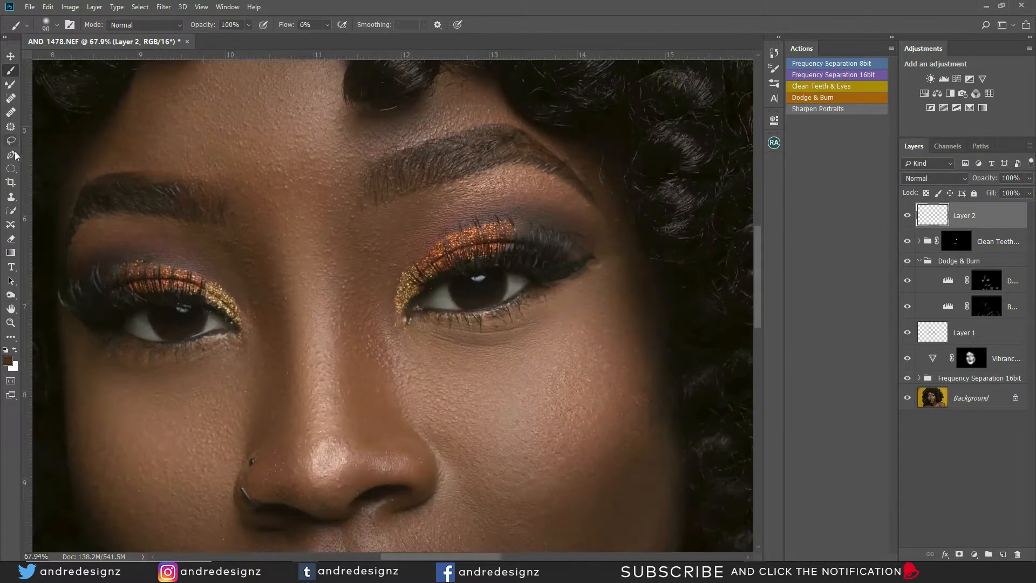
left_click(10, 170)
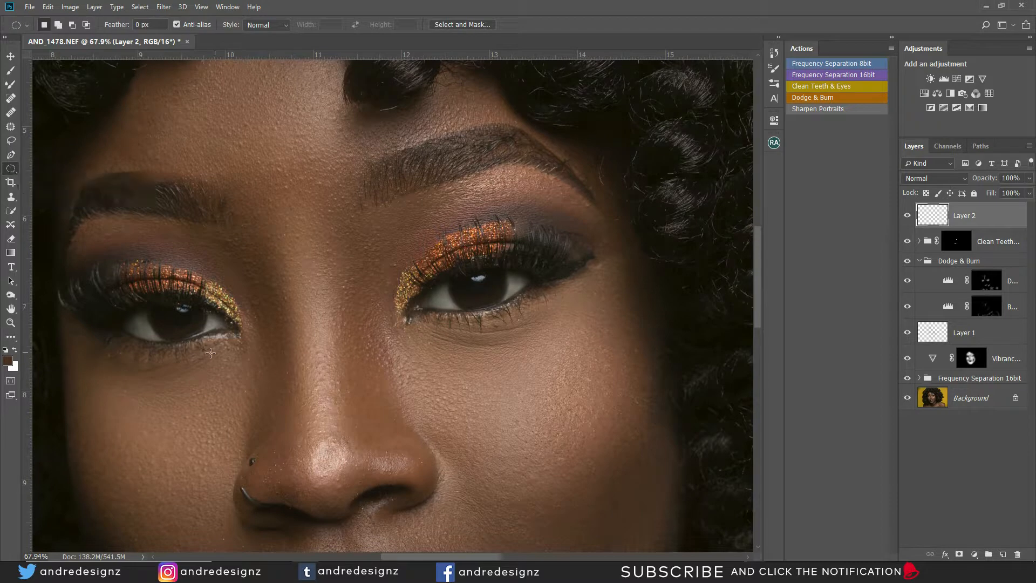
left_click_drag(168, 290, 197, 337)
left_click_drag(166, 302, 165, 304)
left_click(58, 24)
left_click_drag(161, 300, 192, 335)
left_click(73, 25)
left_click_drag(164, 308, 182, 329)
left_click_drag(183, 330, 193, 332)
Step: Fill the ring selection with white, deselect it, and set the layer's blend mode to Soft Light
left_click(16, 351)
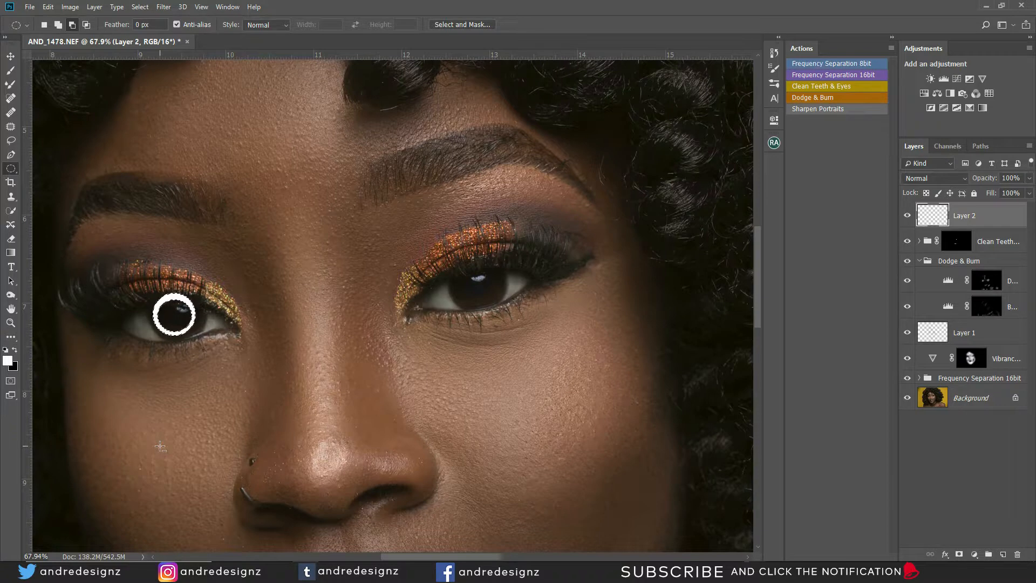
key("ctrl+d")
left_click(931, 179)
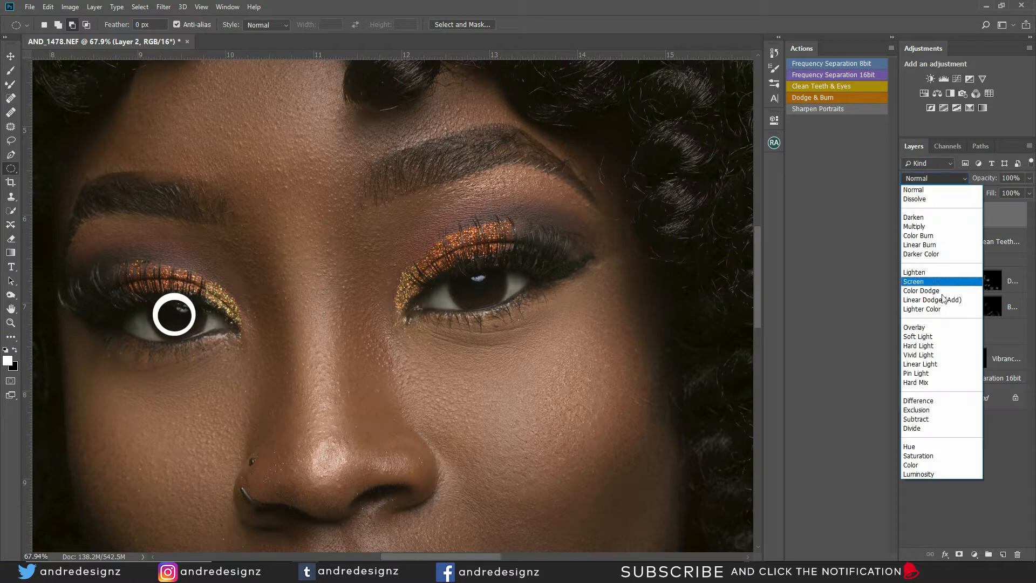
left_click(924, 337)
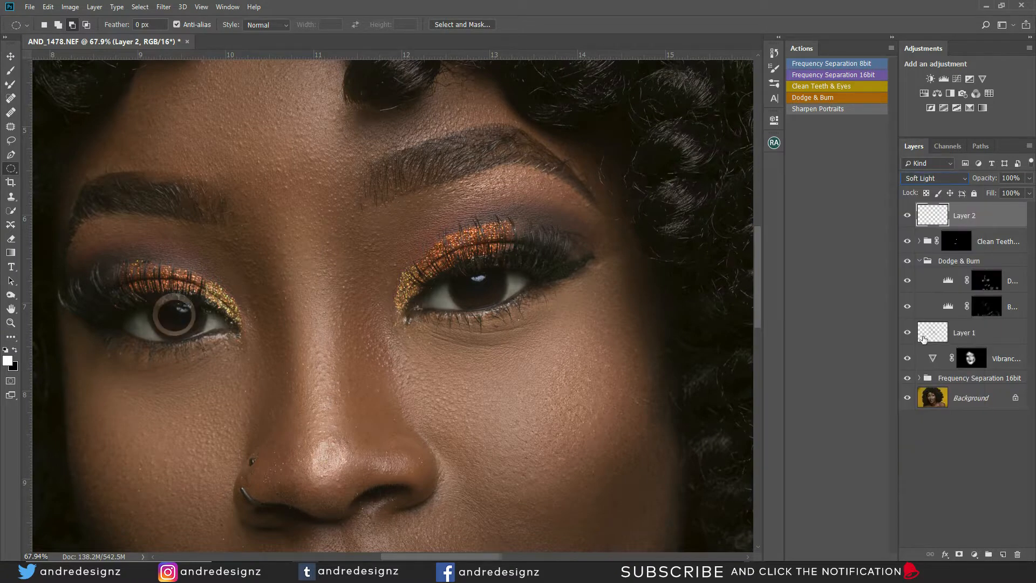
Step: Soften the white iris ring with a Gaussian Blur of 8.6 pixels radius
left_click(159, 10)
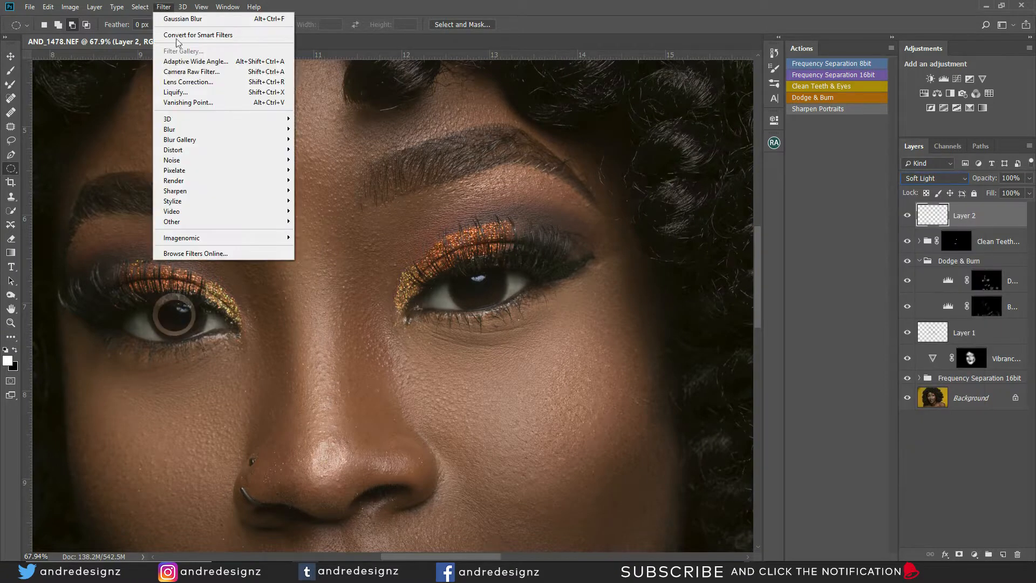
mouse_move(219, 132)
left_click(324, 170)
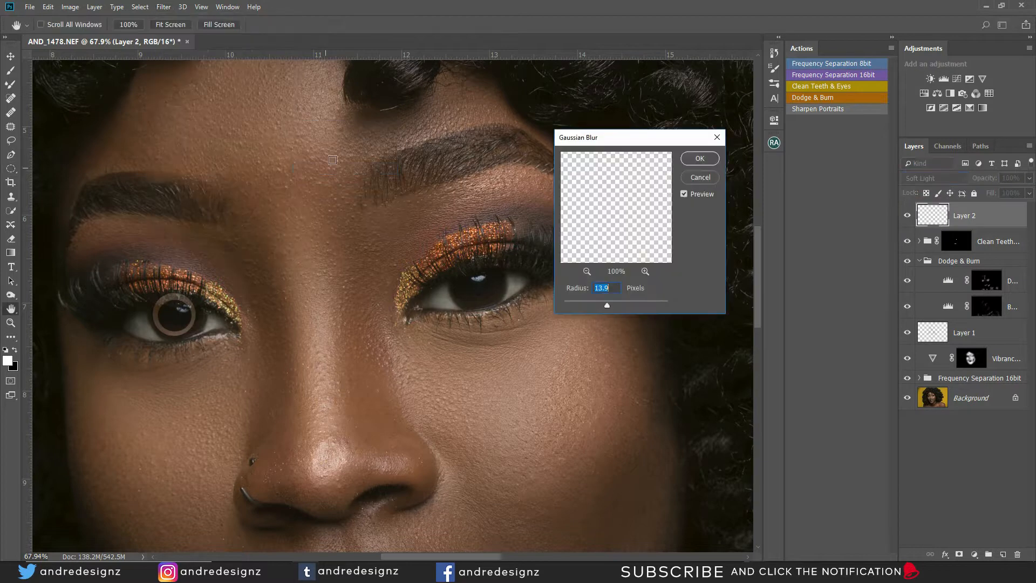
left_click_drag(616, 302, 569, 307)
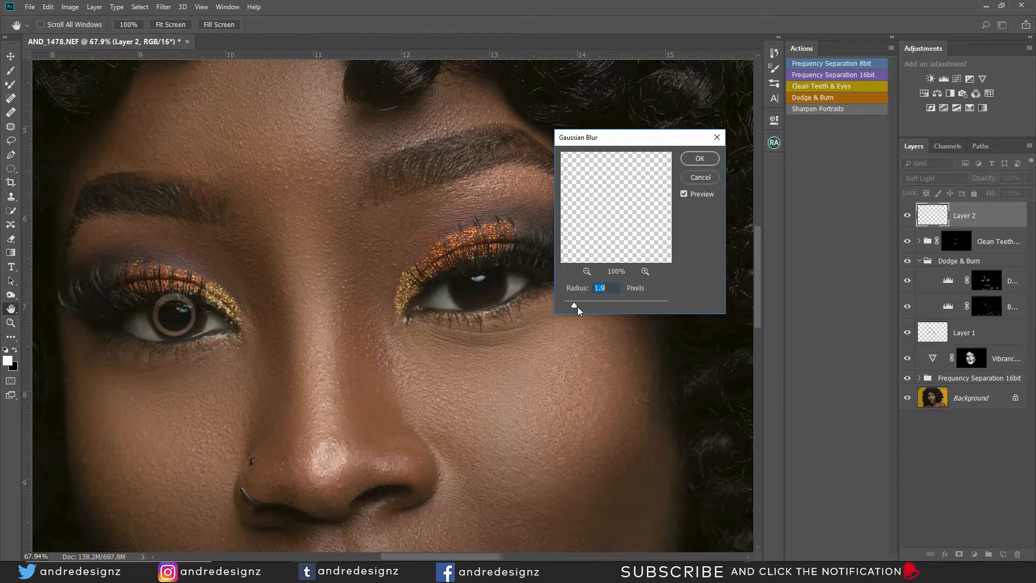
left_click_drag(582, 305, 600, 301)
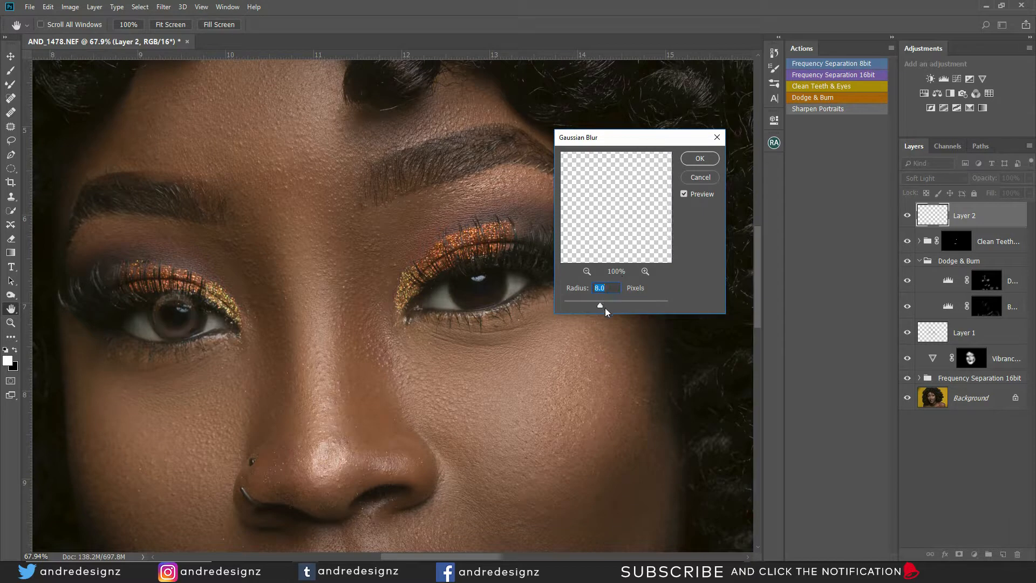
left_click_drag(611, 305, 601, 303)
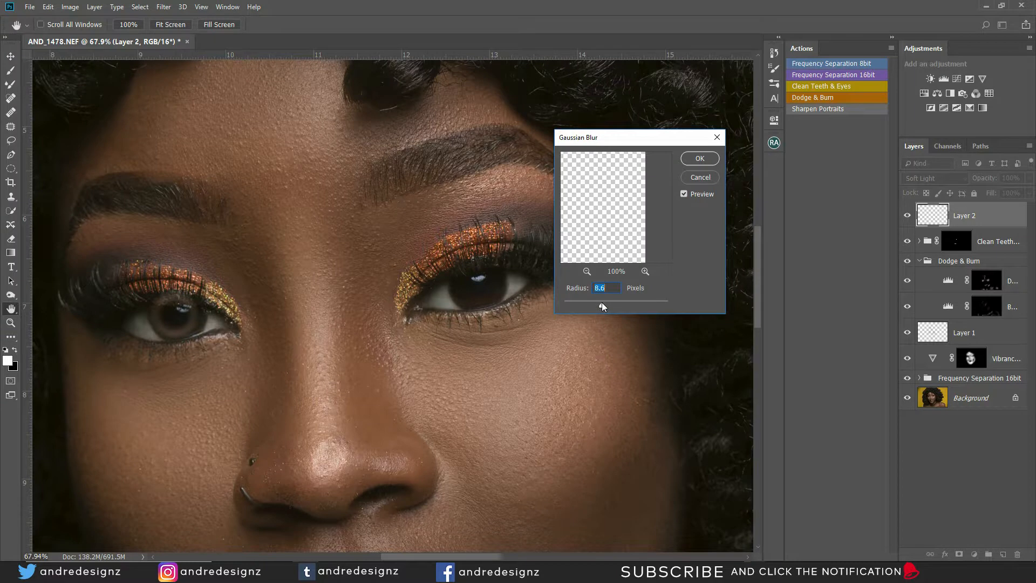
left_click(707, 158)
key("m")
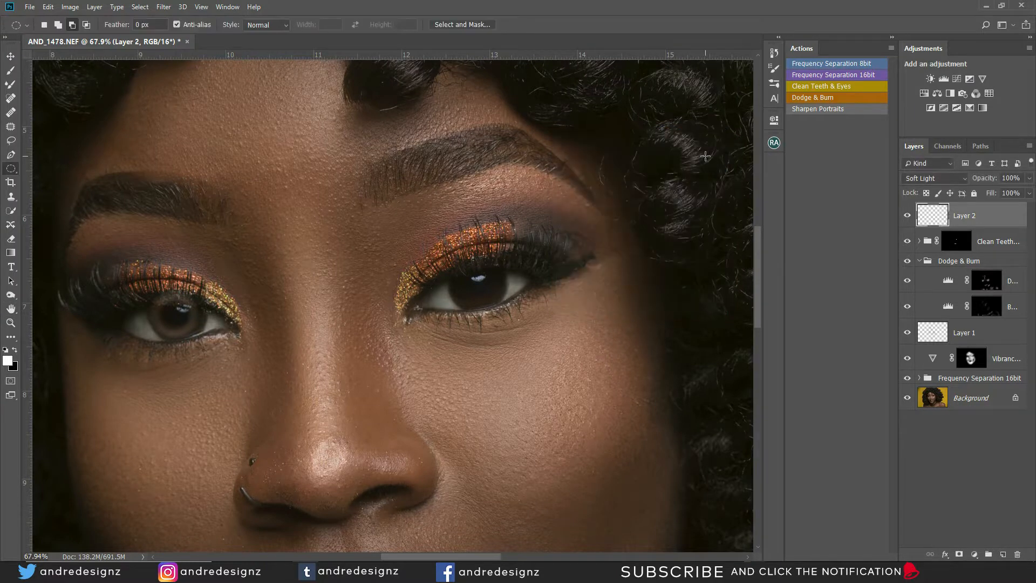
Step: Duplicate the white ring layer and move the copy onto the iris of the eye on the image's right
key("ctrl+j")
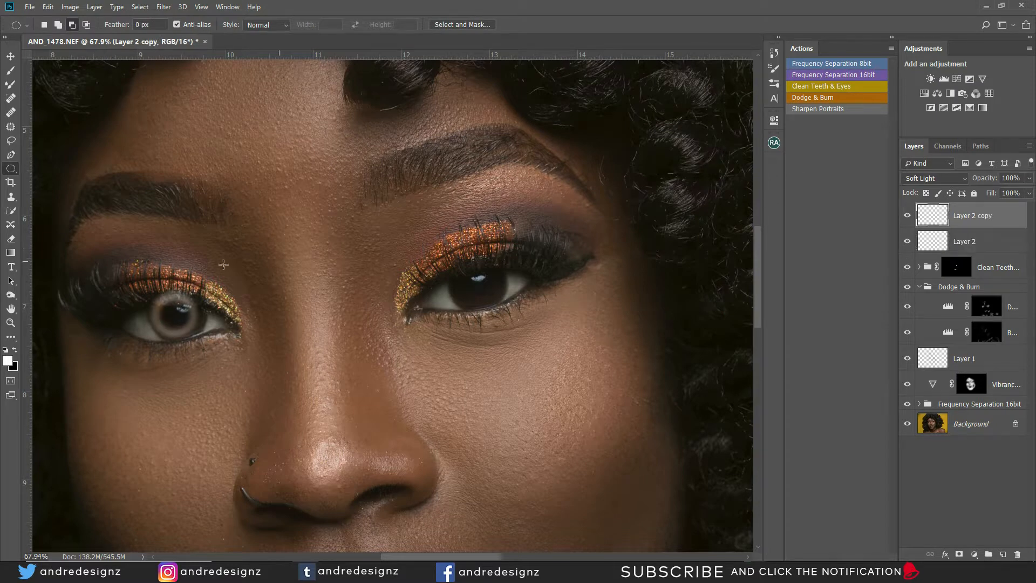
left_click(6, 56)
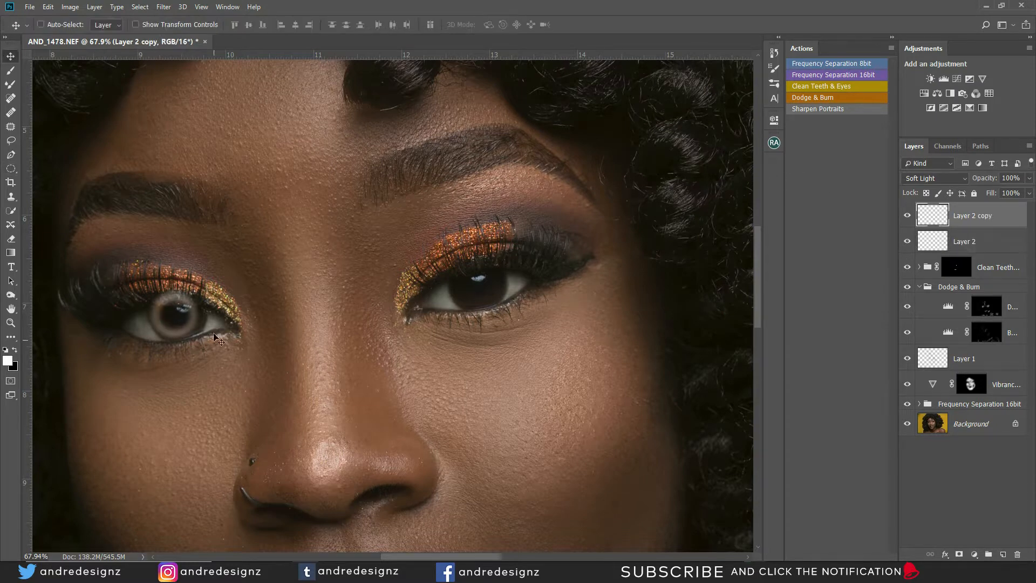
mouse_move(501, 295)
left_mouse_down()
mouse_move(474, 290)
mouse_move(493, 301)
left_mouse_up()
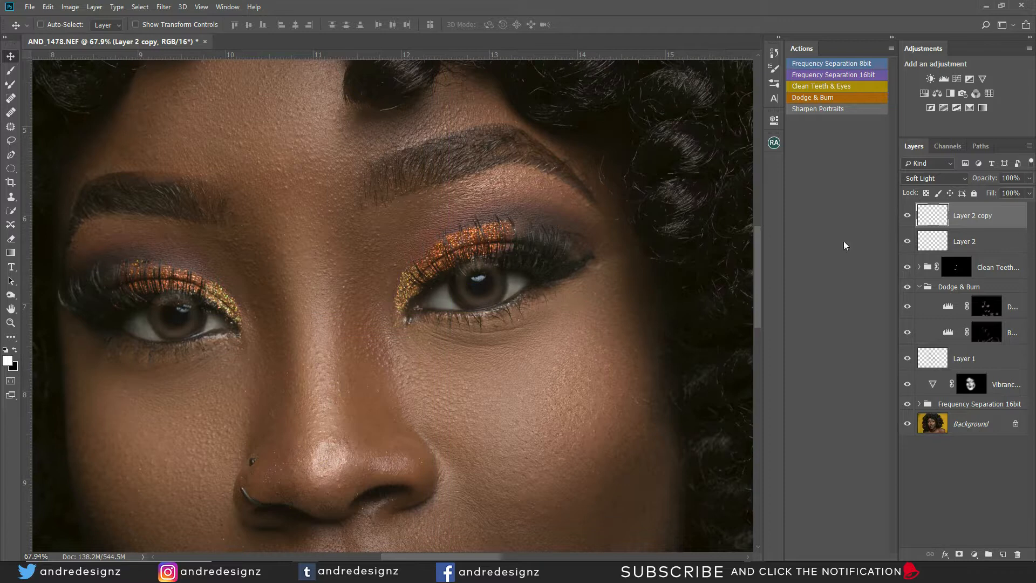
Step: Erase the ring overlapping the upper lid of the image's left eye on Layer 2, using an 80 px eraser at 100% flow
left_click(11, 212)
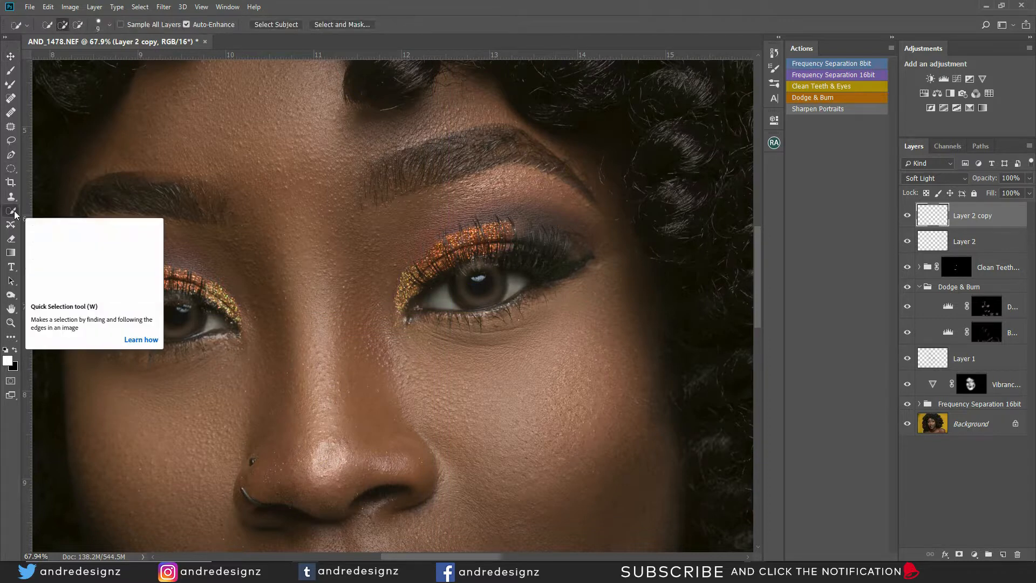
left_click(11, 238)
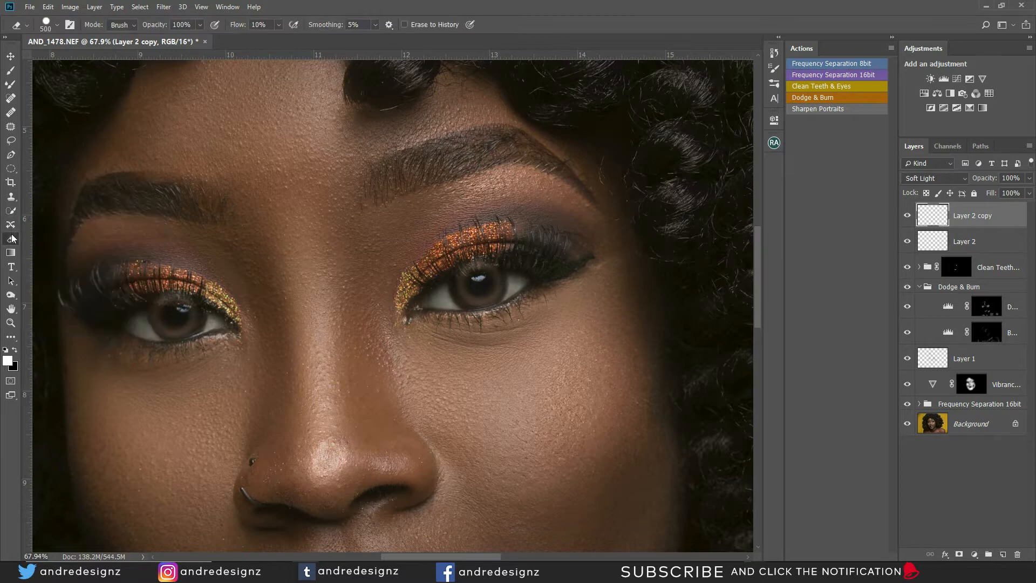
key("bracketleft")
key("bracketleft")
key("bracketleft")
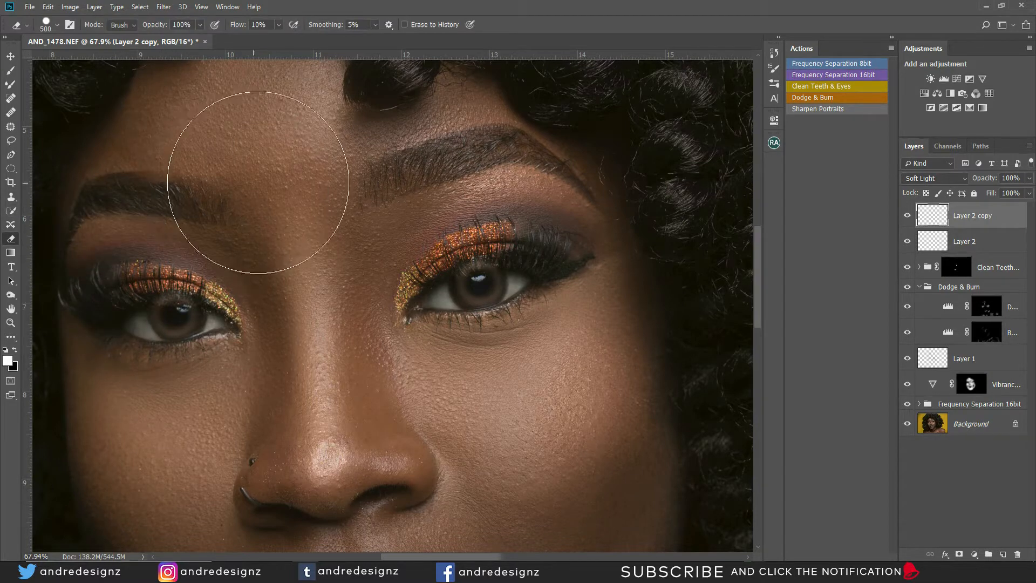
key("bracketleft")
key("bracketleft")
key("bracketleft")
key("bracketleft")
key("bracketleft")
key("bracketleft")
key("bracketleft")
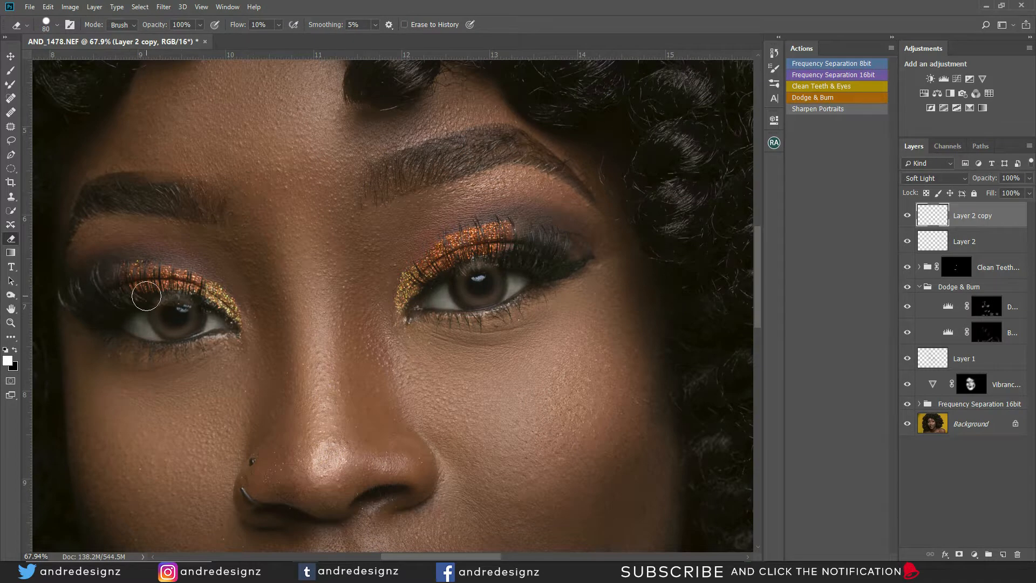
key("alt+bracketleft")
key("shift+0")
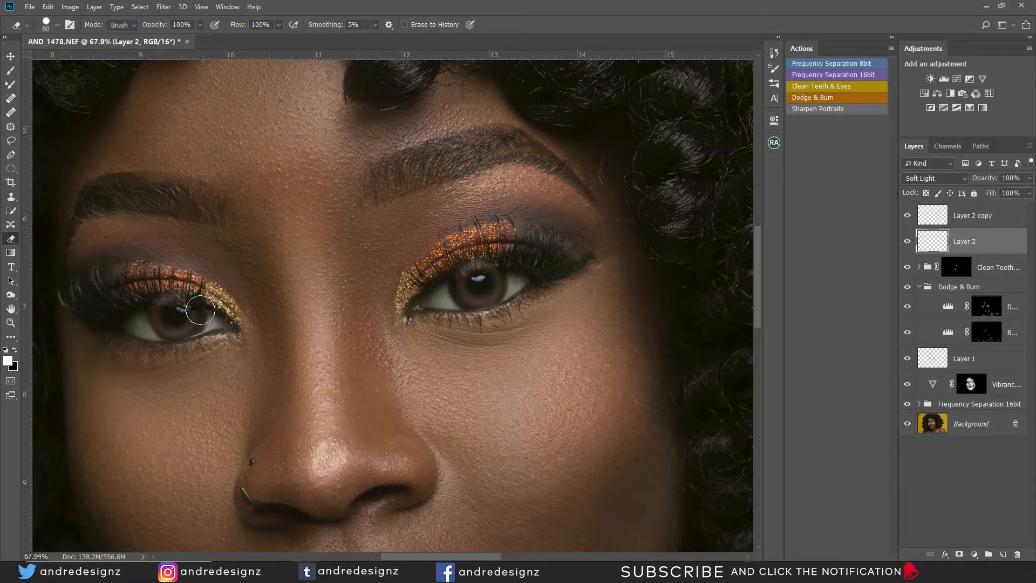
mouse_move(181, 300)
left_mouse_down()
mouse_move(189, 291)
mouse_move(191, 302)
mouse_move(152, 302)
mouse_move(215, 310)
mouse_move(143, 296)
mouse_move(173, 294)
left_mouse_up()
Step: Switch the eraser to a soft 25 px tip with 0% hardness and refine the ring on the image's left eye
right_click(243, 253)
scroll(335, 361, "down", 1)
left_click(342, 329)
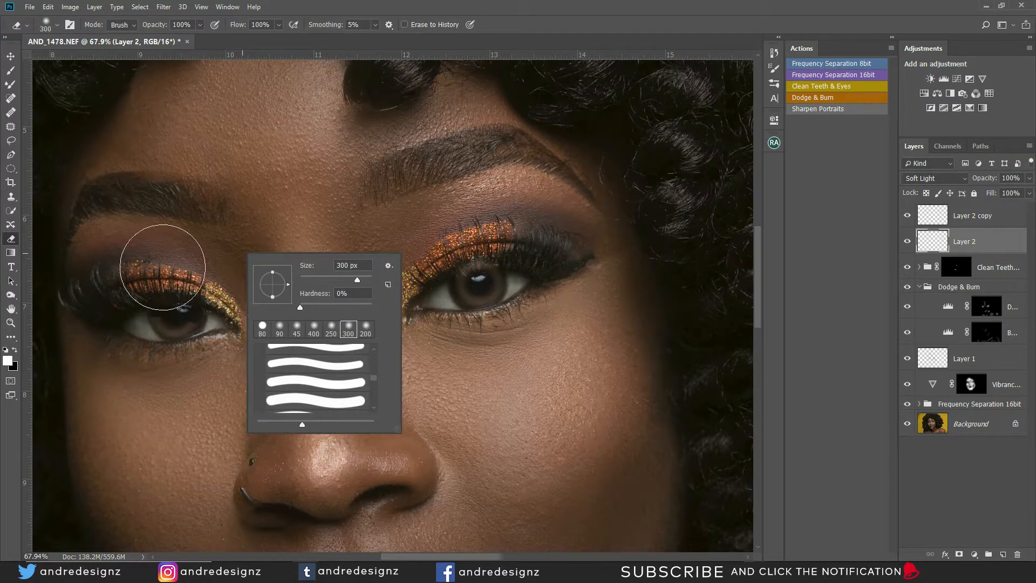
left_click(306, 277)
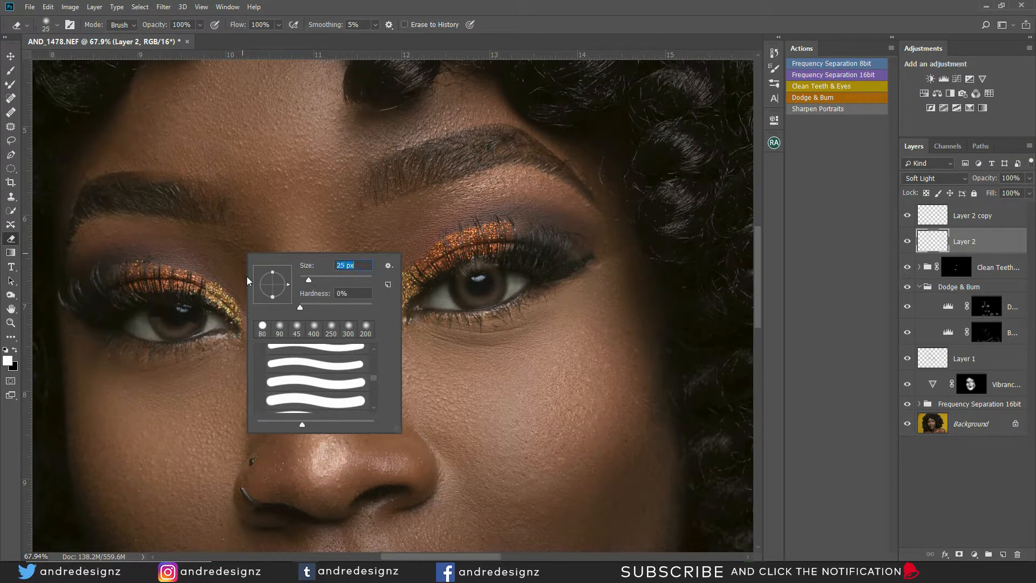
left_click(162, 309)
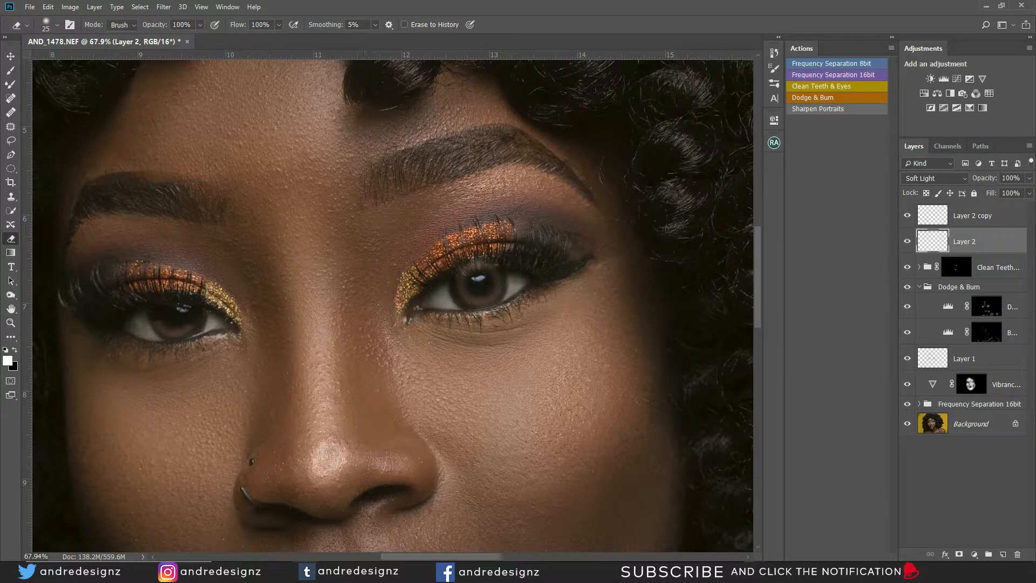
Step: Lower Layer 2's opacity to 37% and toggle its visibility to compare the eye with and without the ring
left_click(10, 55)
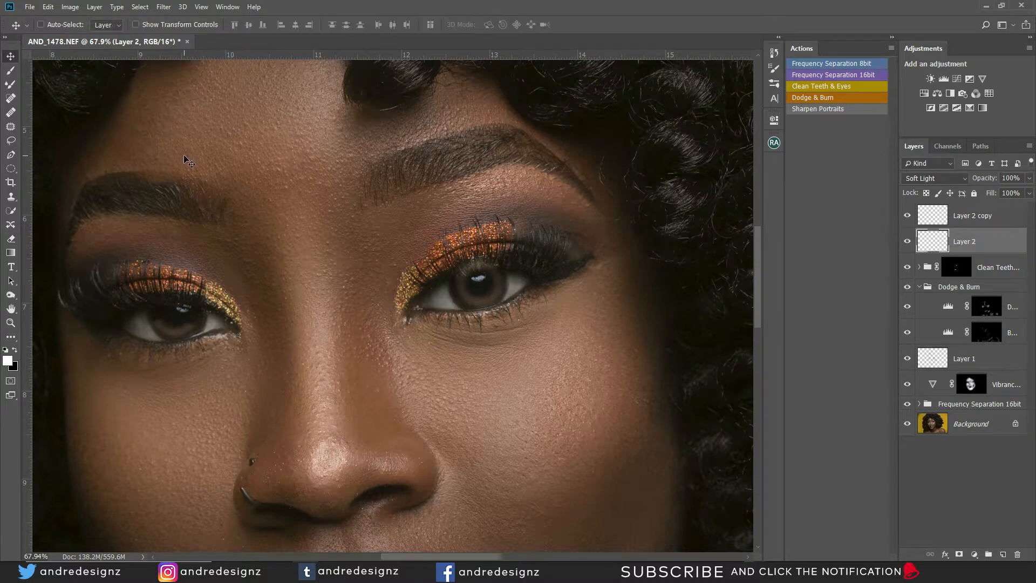
left_click(1028, 180)
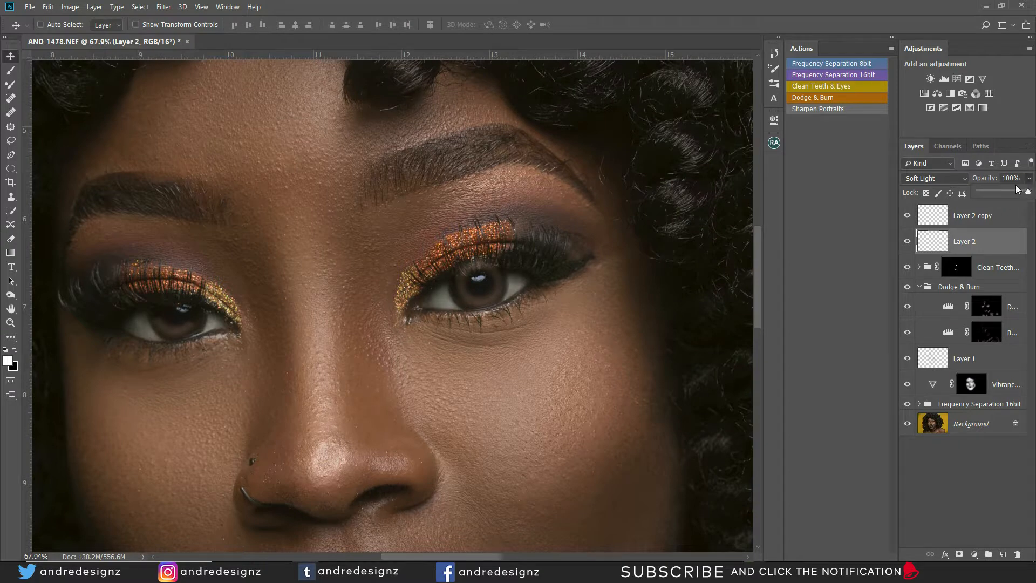
left_click(996, 191)
scroll(230, 280, "down", 5)
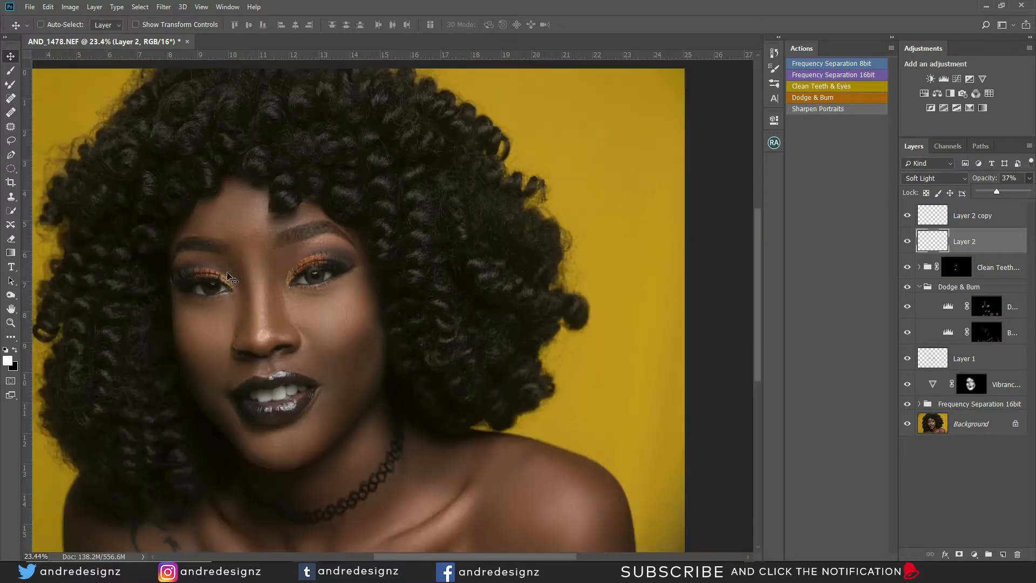
scroll(229, 281, "down", 1)
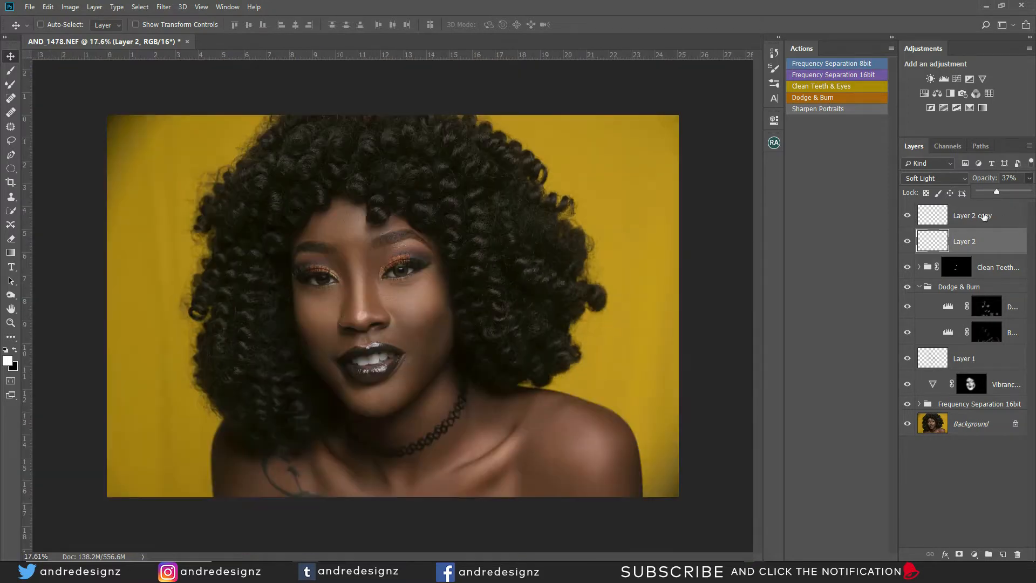
left_click(908, 242)
left_click(908, 242)
scroll(410, 243, "up", 5)
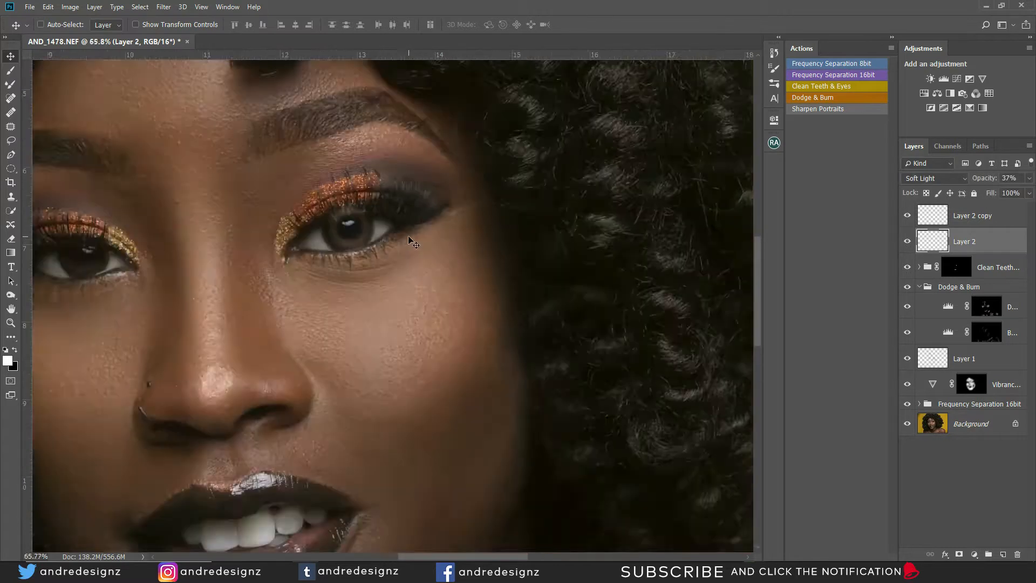
scroll(410, 243, "up", 1)
Step: Erase the copied ring where it overlaps the upper lid of the image's right eye, using a soft 70 px eraser
left_click(989, 219)
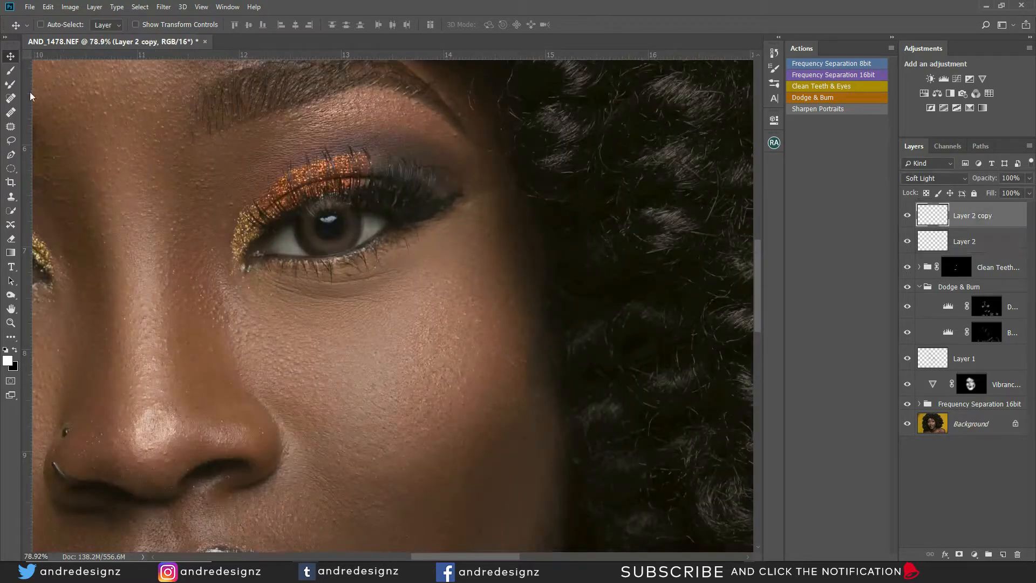
left_click(11, 239)
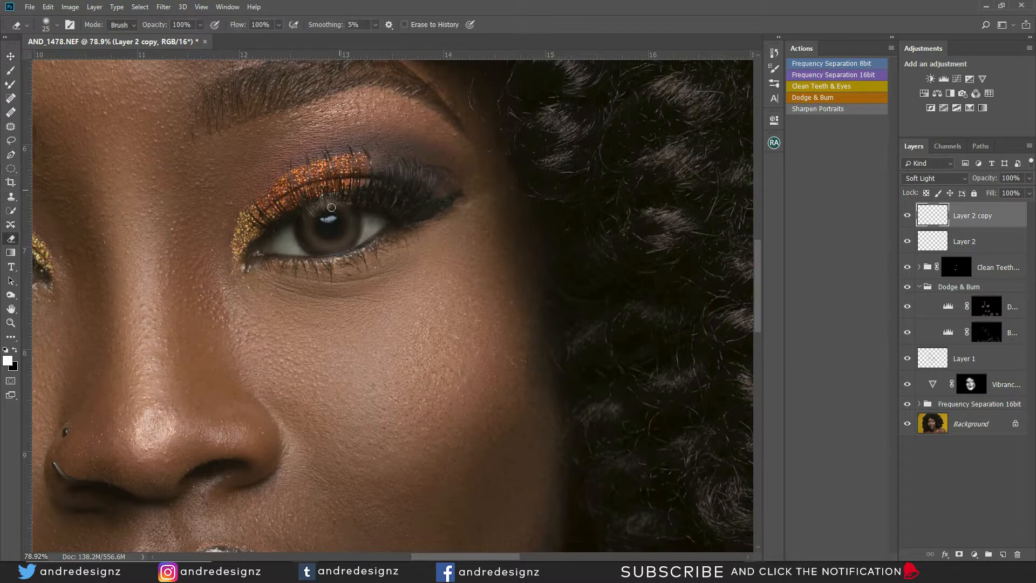
key("bracketright")
key("bracketright")
key("bracketright")
key("bracketright")
key("bracketright")
mouse_move(377, 200)
left_mouse_down()
mouse_move(276, 210)
mouse_move(375, 205)
mouse_move(299, 210)
mouse_move(351, 205)
mouse_move(389, 259)
mouse_move(353, 216)
mouse_move(367, 234)
mouse_move(338, 206)
mouse_move(364, 240)
mouse_move(338, 210)
mouse_move(326, 212)
mouse_move(378, 208)
left_mouse_up()
scroll(97, 260, "down", 5)
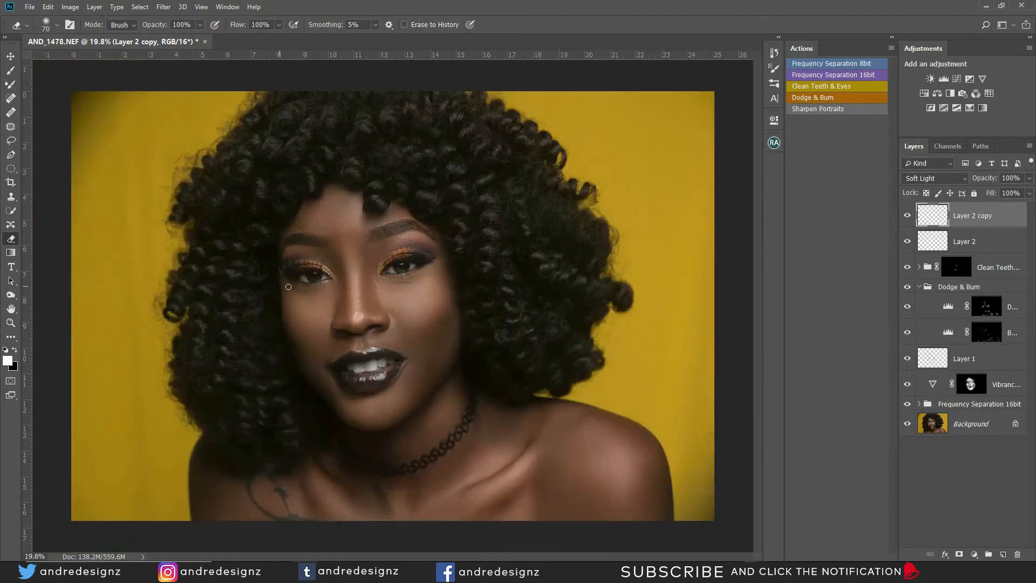
Step: Lower Layer 2 copy's opacity to 52% and check both eyes in the full portrait
scroll(468, 252, "up", 3)
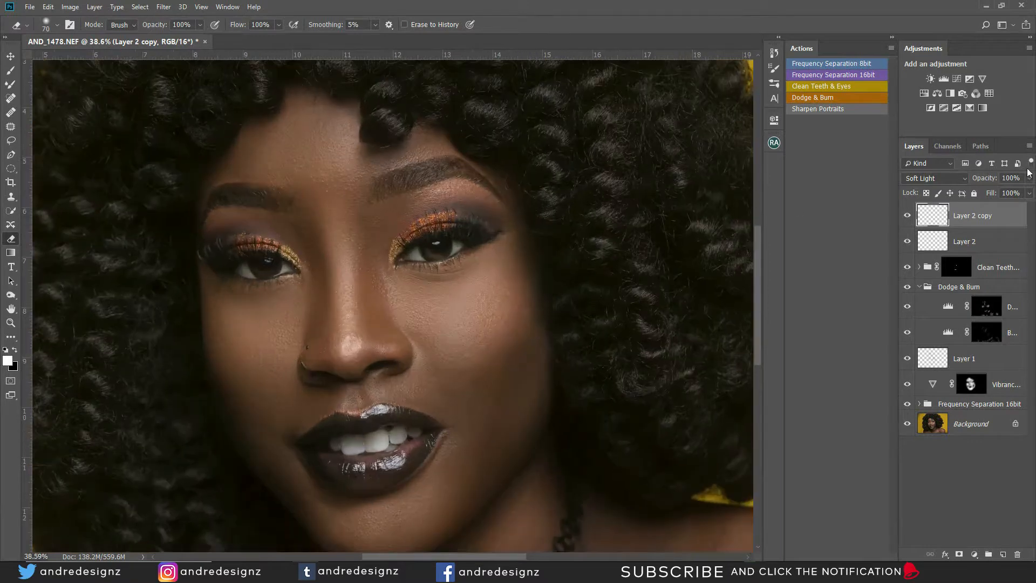
left_click(1030, 178)
left_click(1005, 190)
scroll(516, 246, "down", 3)
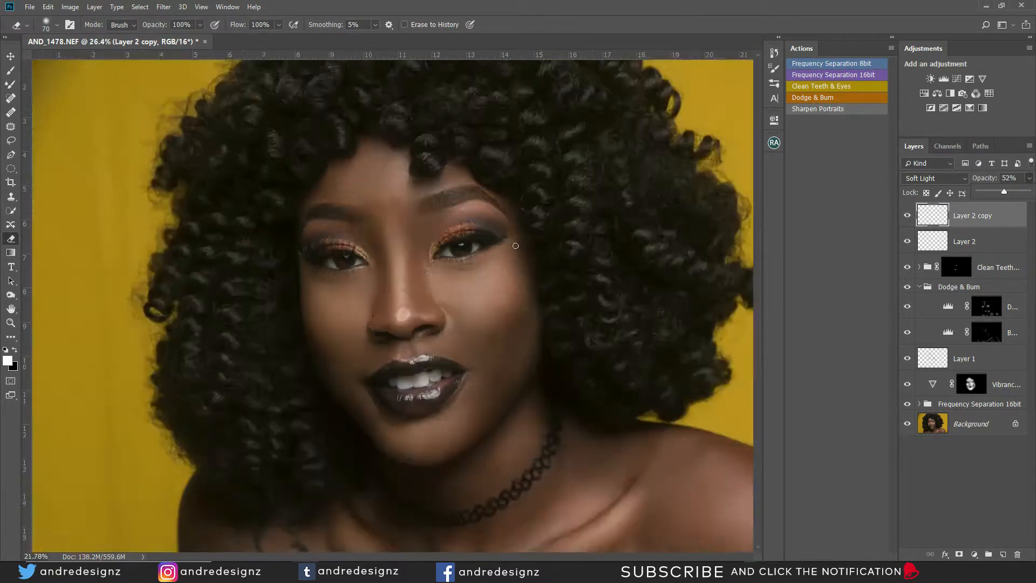
scroll(516, 246, "down", 3)
scroll(565, 246, "up", 2)
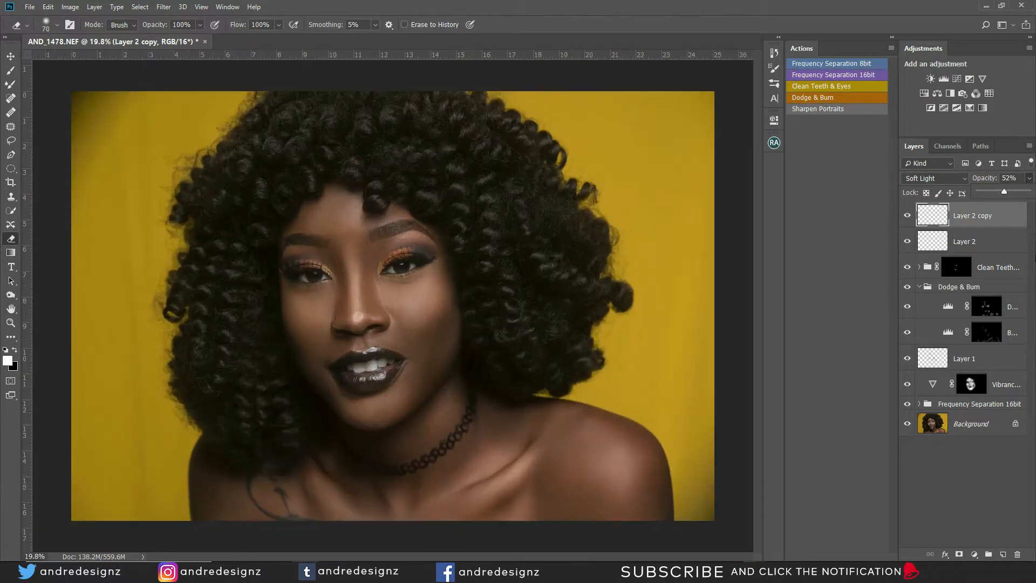
Step: Group the two iris ring layers, toggle the group to compare the effect, and name it Eyes
left_click(992, 242, "ctrl")
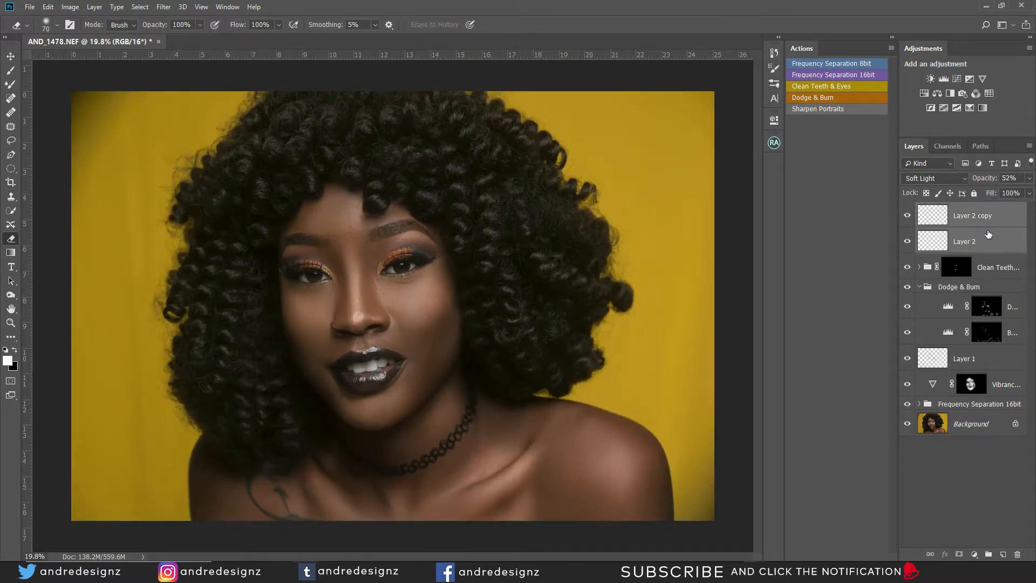
key("ctrl+g")
left_click(908, 210)
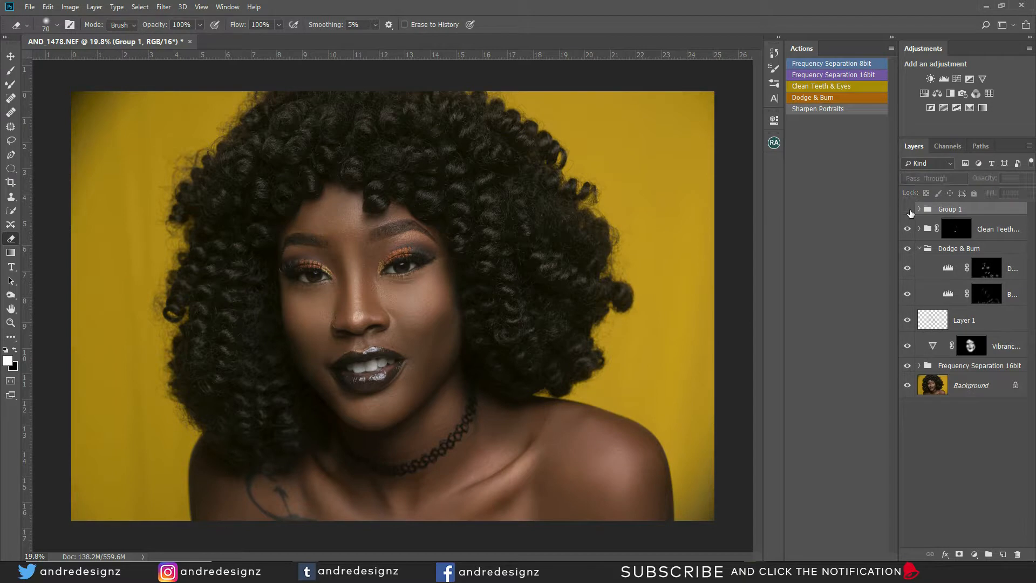
left_click(909, 210)
double_click(951, 208)
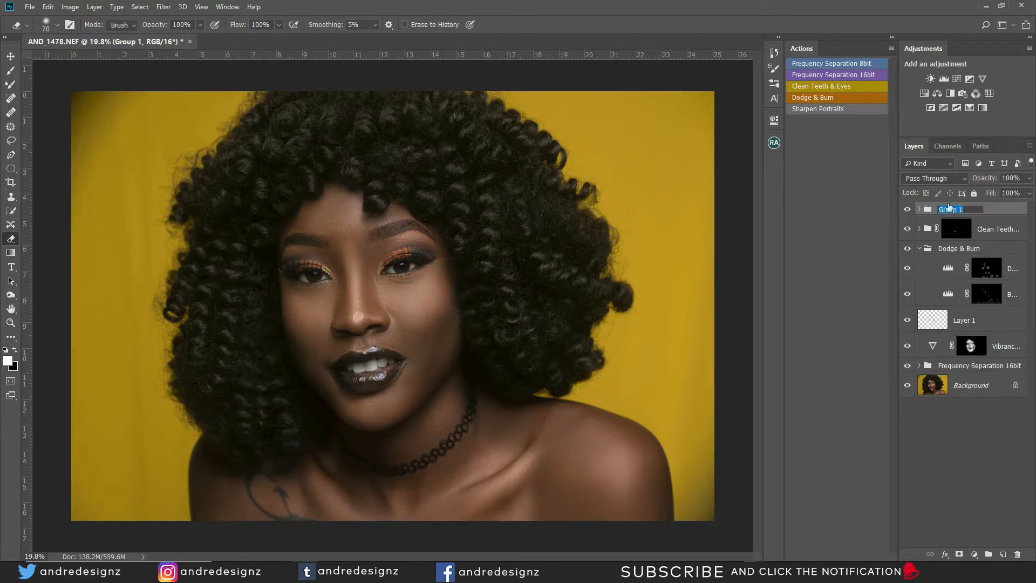
type("Eyes")
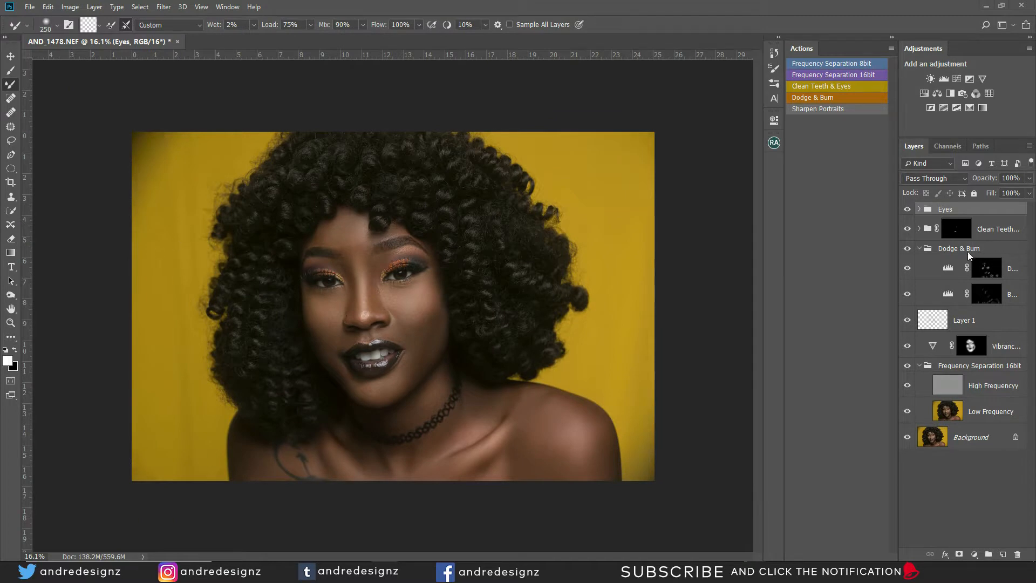
Step: Smooth the yellow backdrop on the Low Frequency layer with a 500 px Mixer Brush at 70% Wet, and toggle the Frequency Separation group to compare
left_click(958, 414)
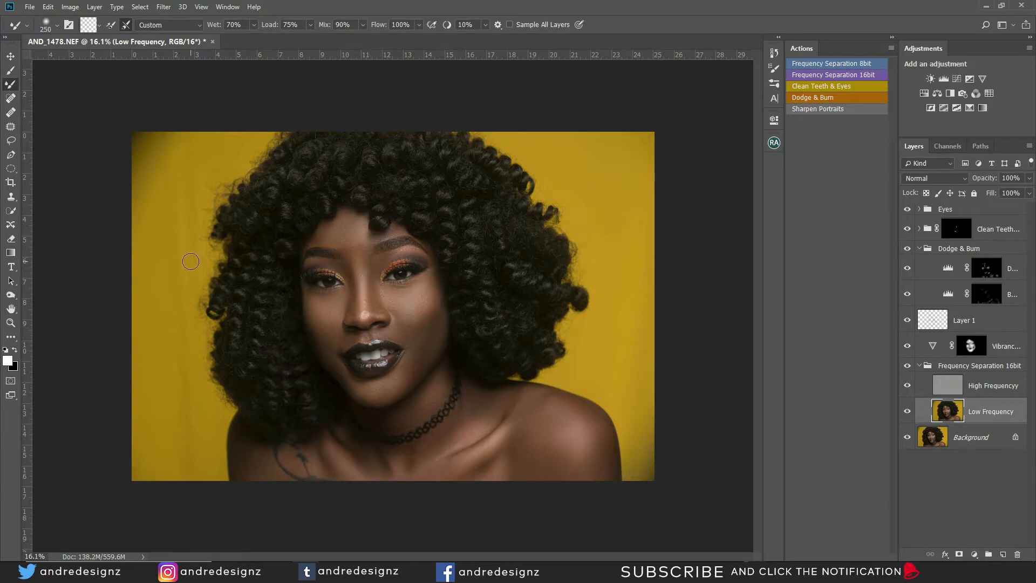
key("bracketright")
key("bracketright")
key("bracketright")
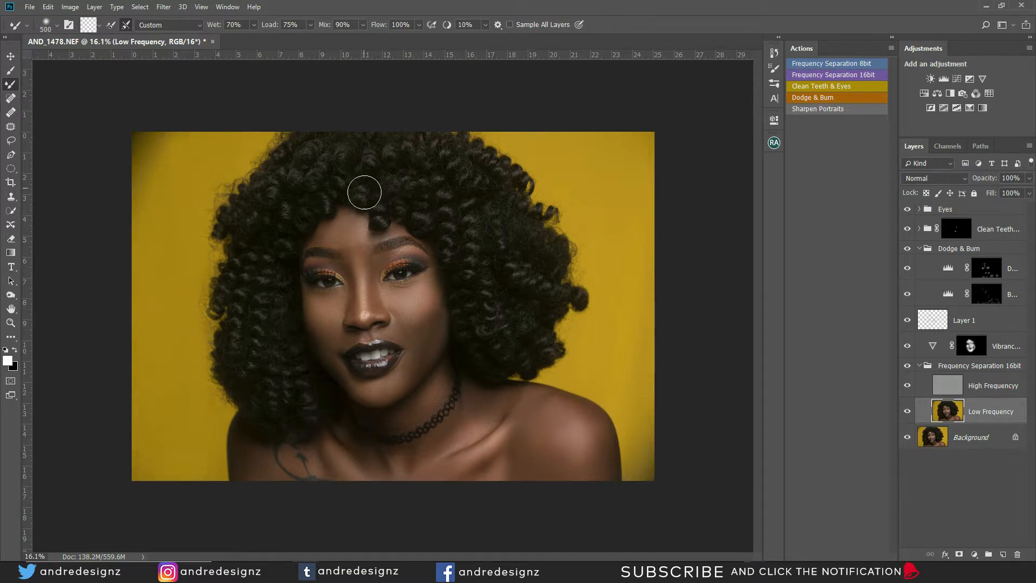
left_click(907, 366)
left_click(908, 367)
scroll(160, 248, "up", 1)
Step: Add a Color Balance adjustment layer above the Eyes group and set its Shadows Yellow–Blue value to 5
left_click(954, 211)
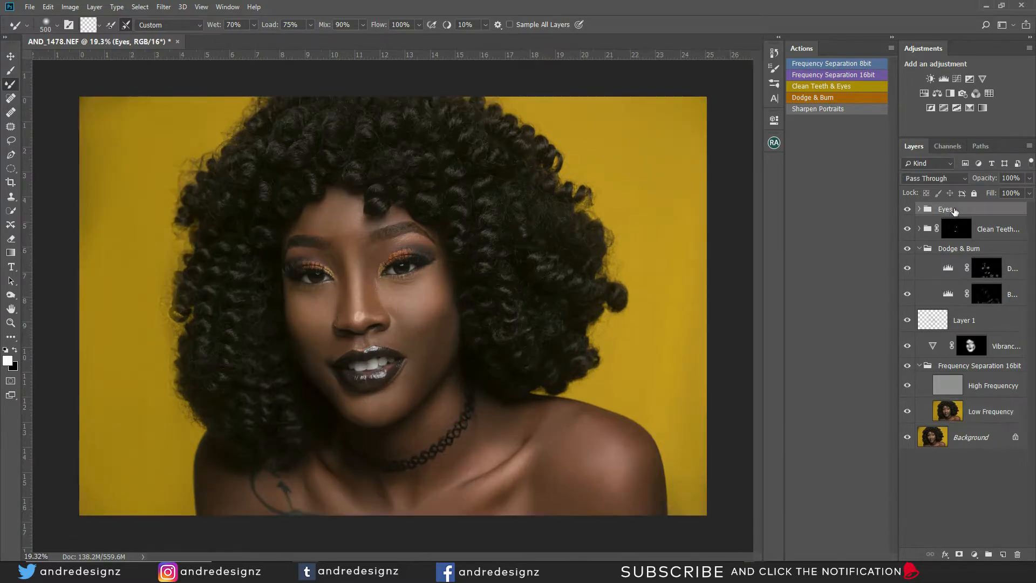
left_click(977, 554)
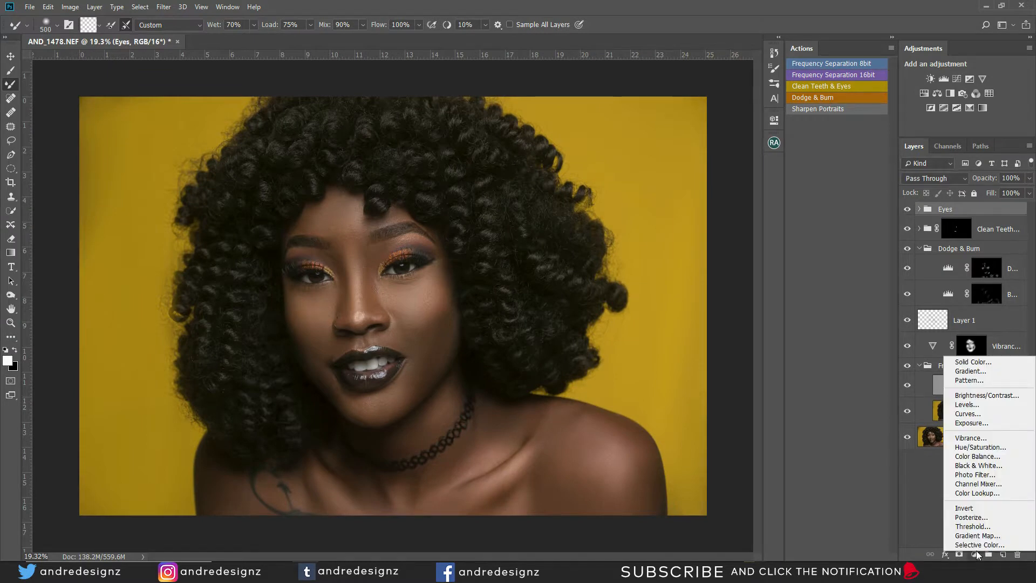
left_click(968, 458)
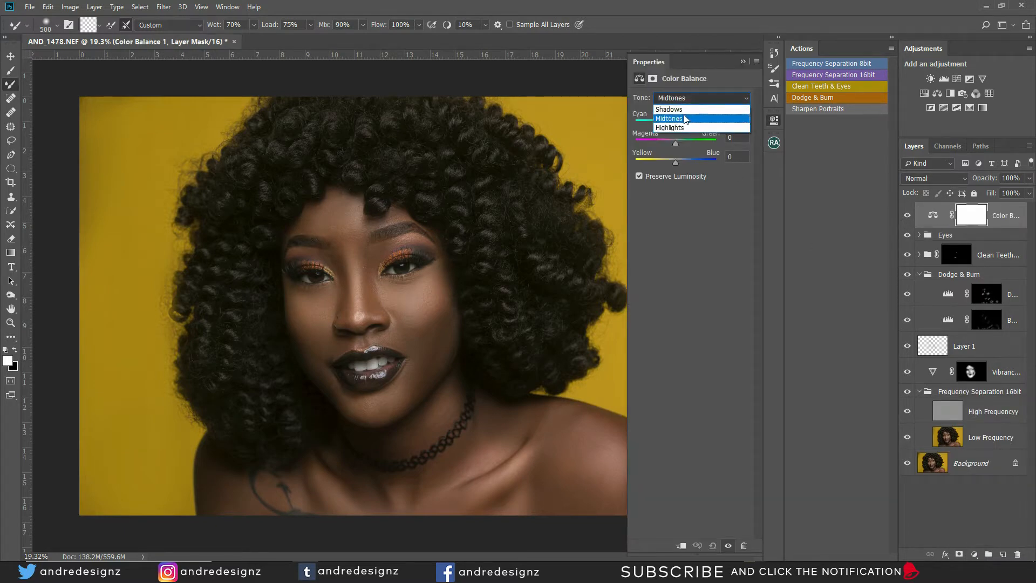
left_click(684, 110)
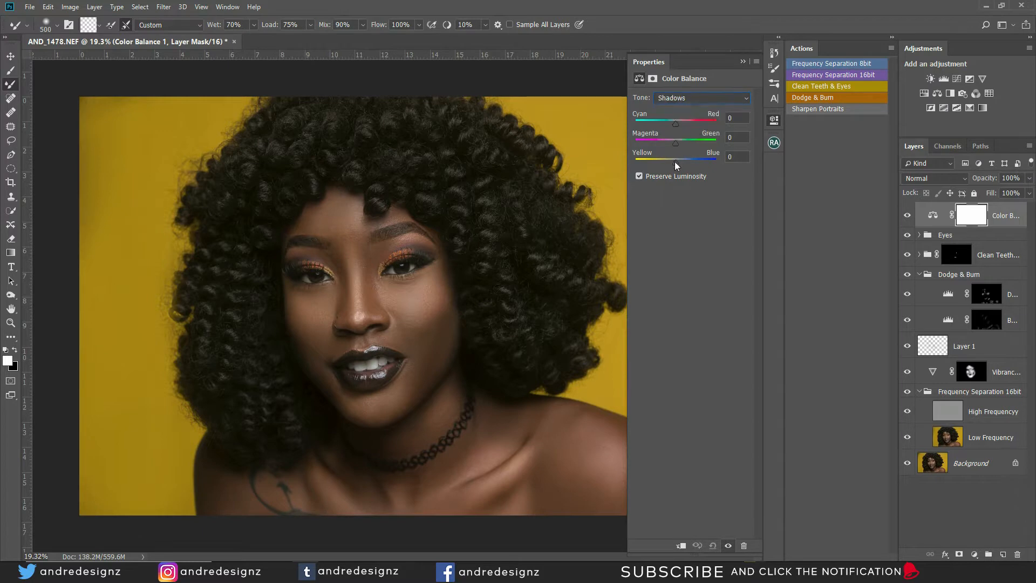
left_click(732, 156)
type("5")
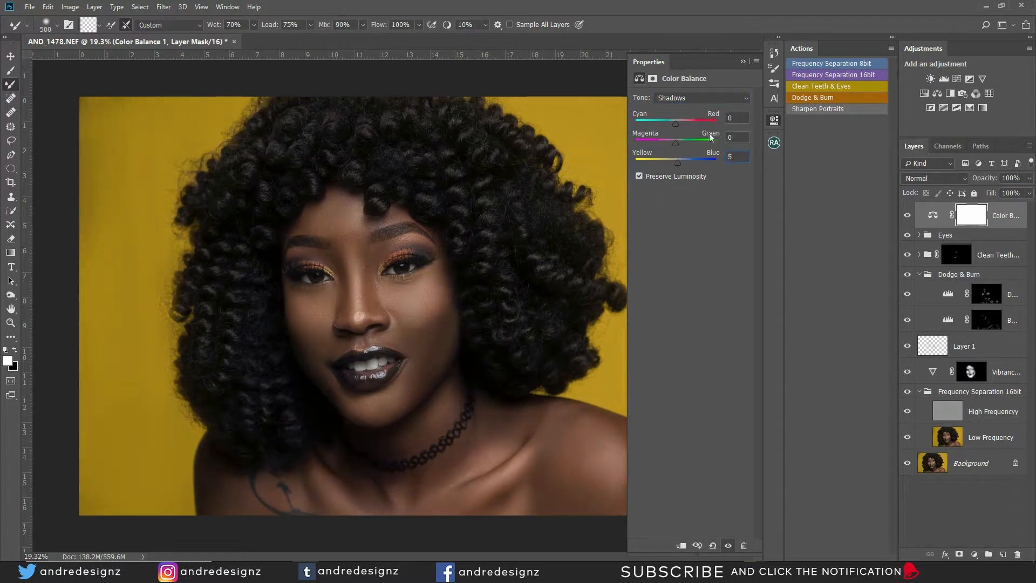
Step: Set the Shadows Cyan–Red value to 1 and toggle the Color Balance layer to compare the color grading
left_click_drag(739, 119, 612, 160)
type("1")
left_click(908, 216)
left_click(908, 216)
left_click(742, 62)
scroll(615, 300, "up", 1)
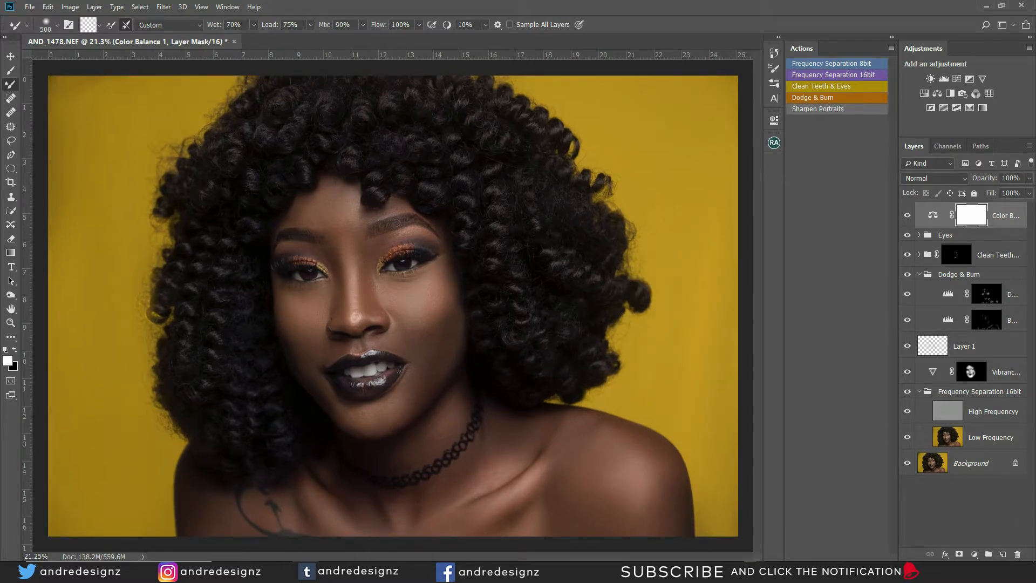
Step: Add a Brightness/Contrast adjustment layer above Color Balance with Contrast 5, and toggle it to compare the effect
left_click(976, 554)
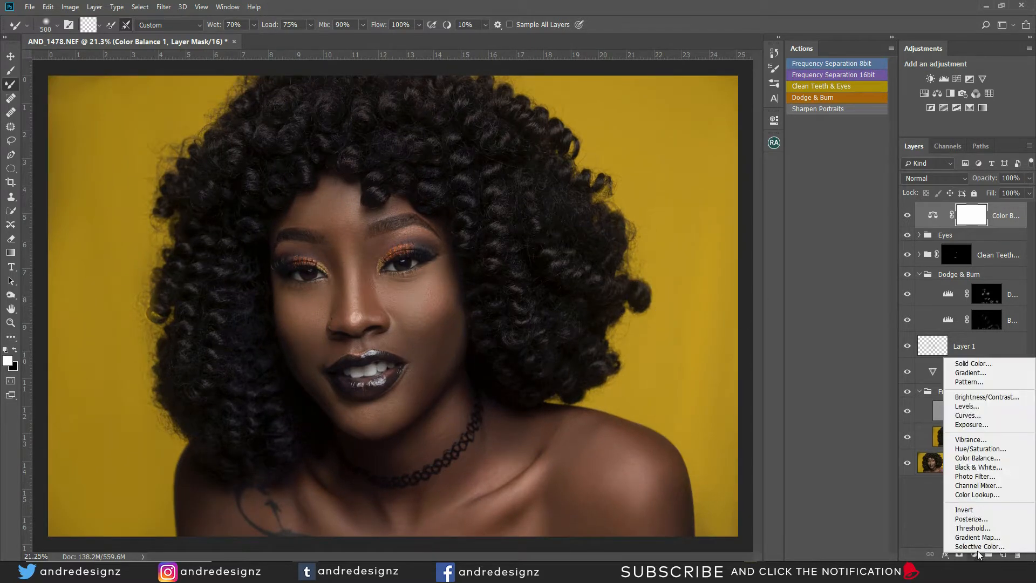
left_click(987, 397)
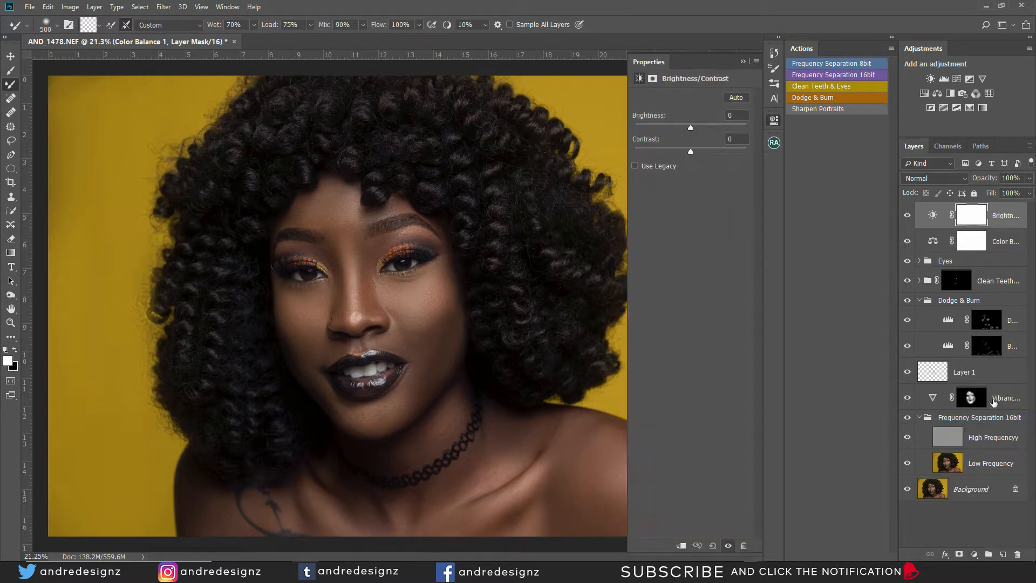
left_click(738, 139)
type("5")
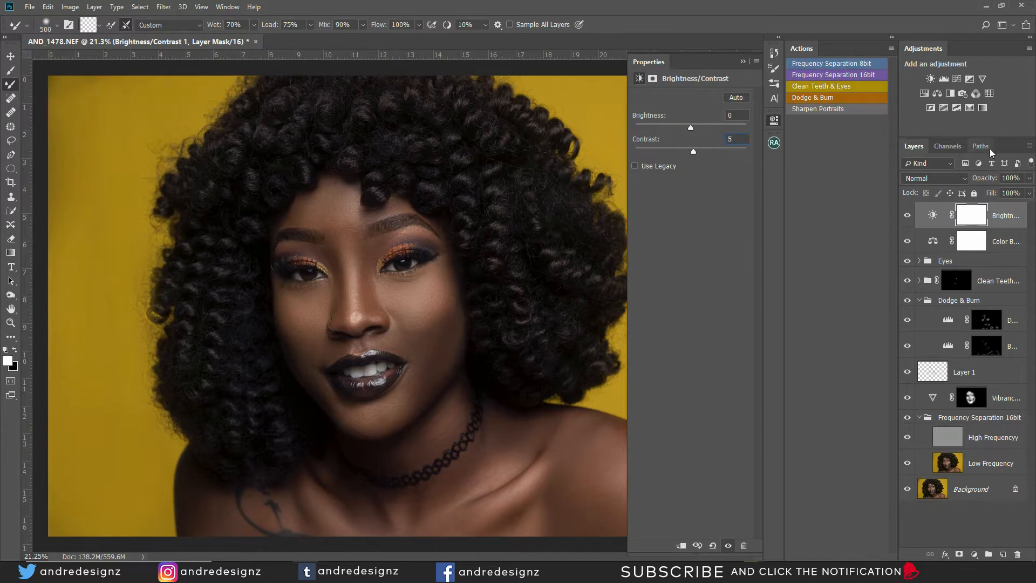
left_click(907, 216)
left_click(908, 216)
Step: Run the Sharpen Portraits action, select the new layer's mask and widen the layer list to show full layer names
left_click(800, 108)
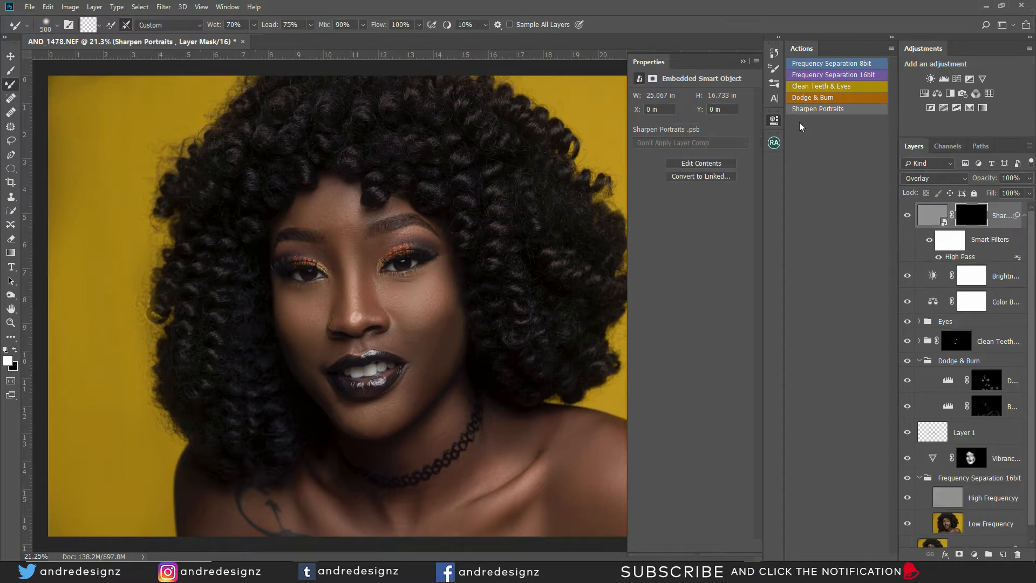
left_click(970, 214)
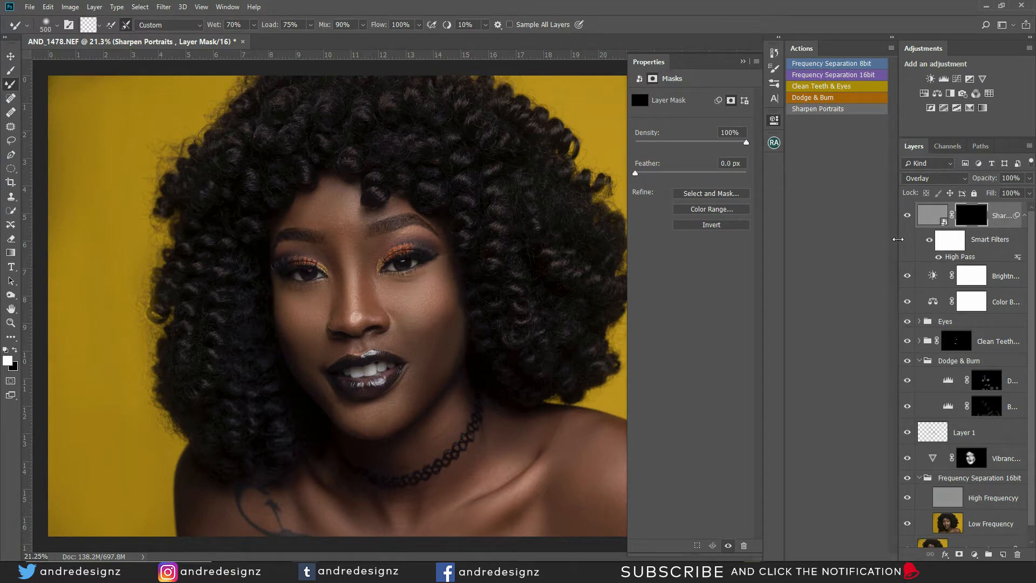
left_click_drag(896, 239, 797, 238)
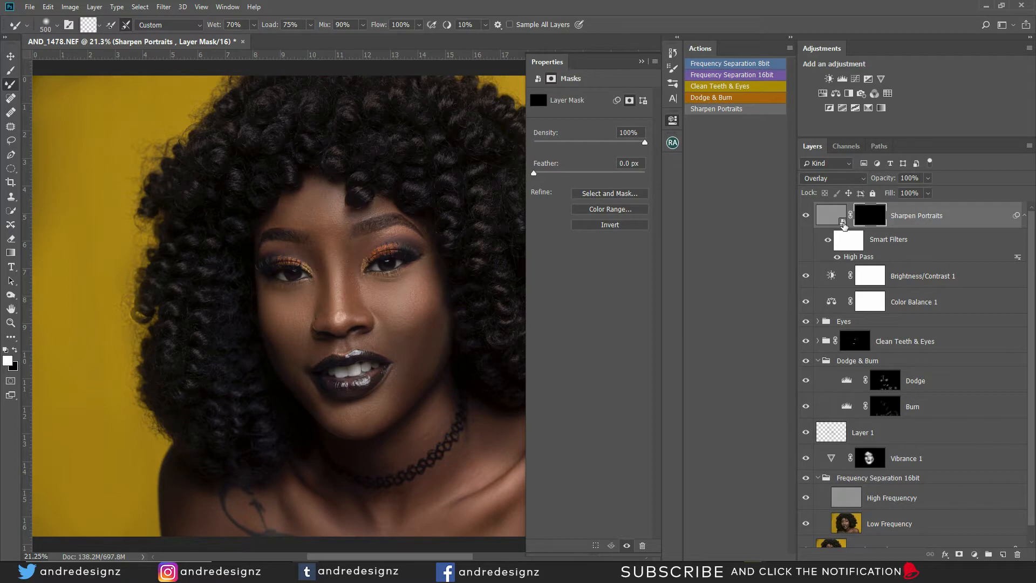
Step: Inspect the Sharpen Portraits smart object's contents, its filter mask and the High Pass blending options without changing them
left_click(842, 222)
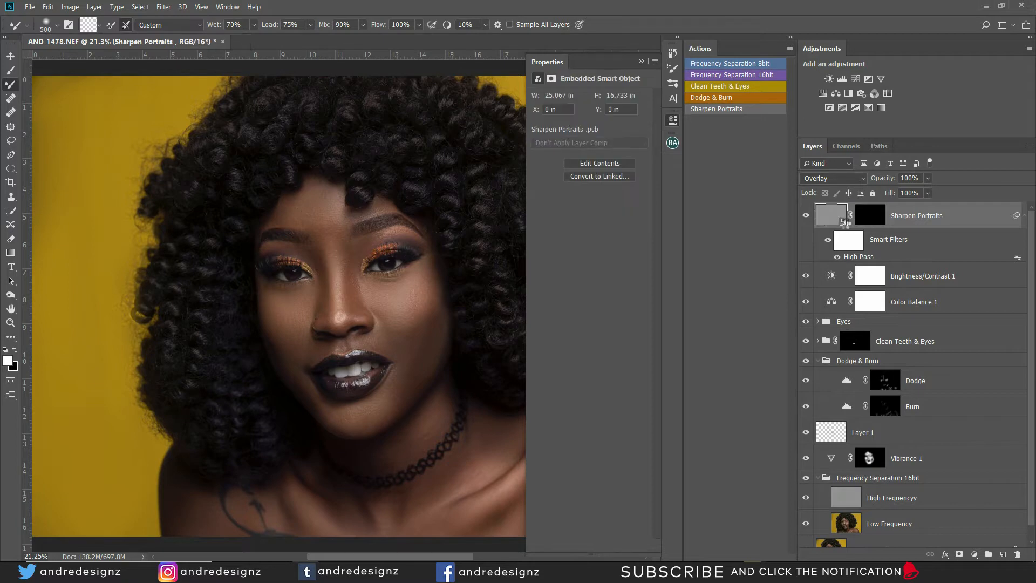
double_click(844, 223)
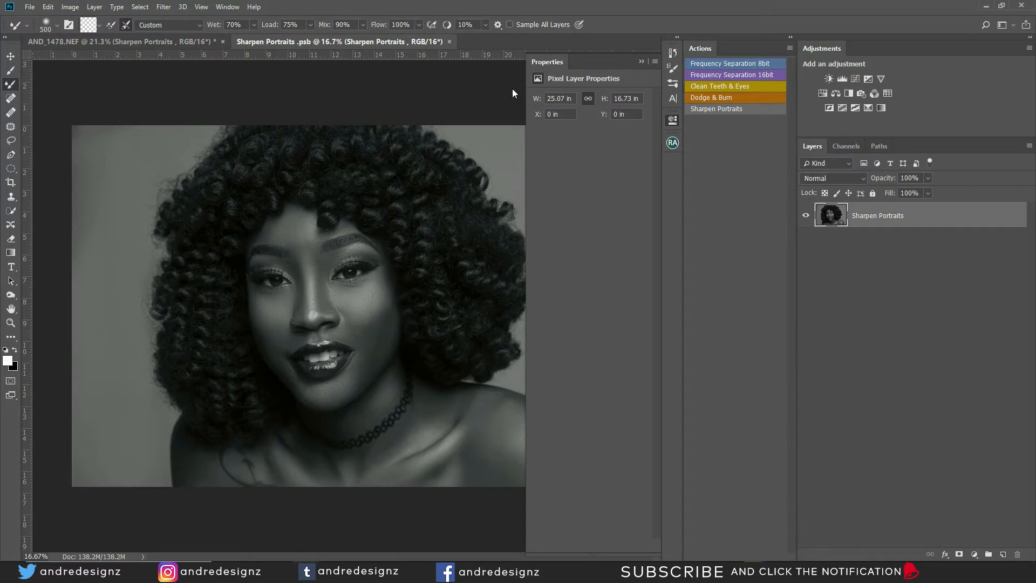
left_click(448, 42)
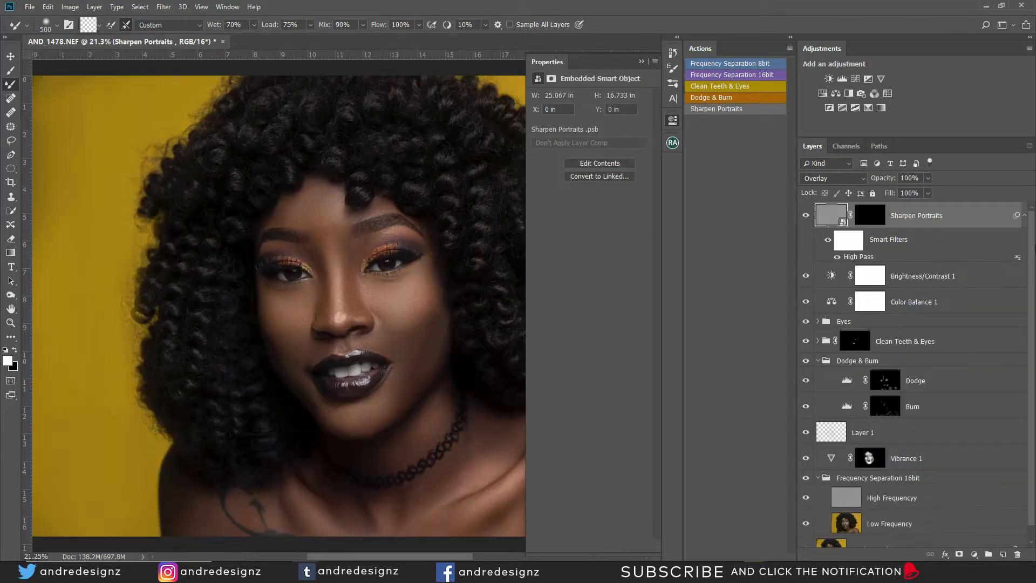
left_click(862, 240)
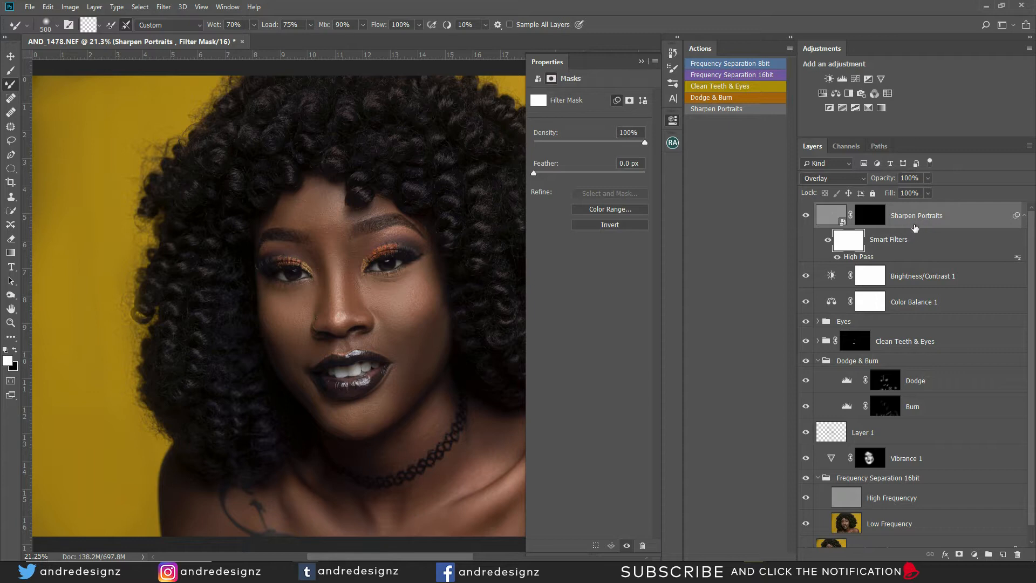
left_click(905, 248)
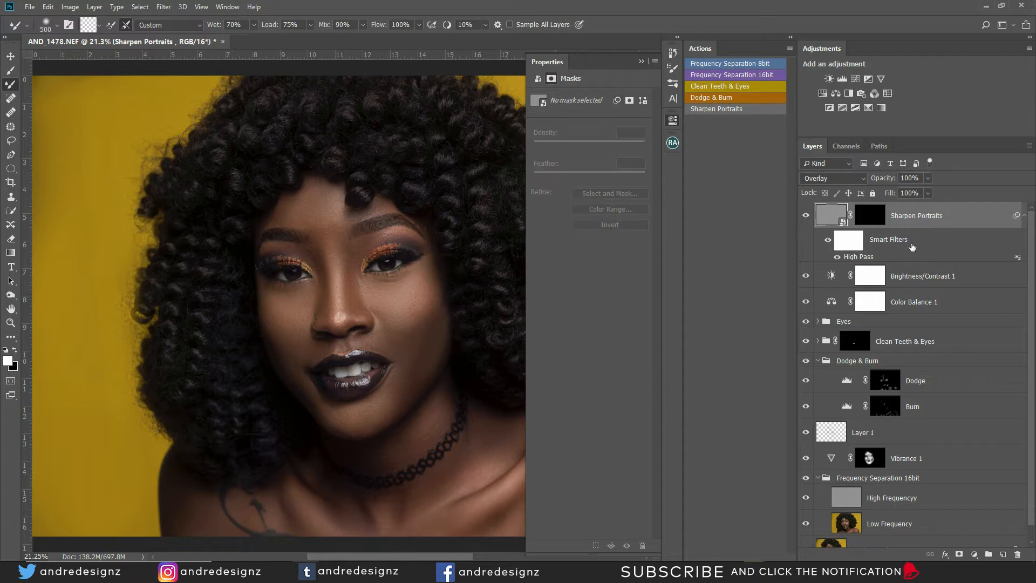
double_click(1017, 259)
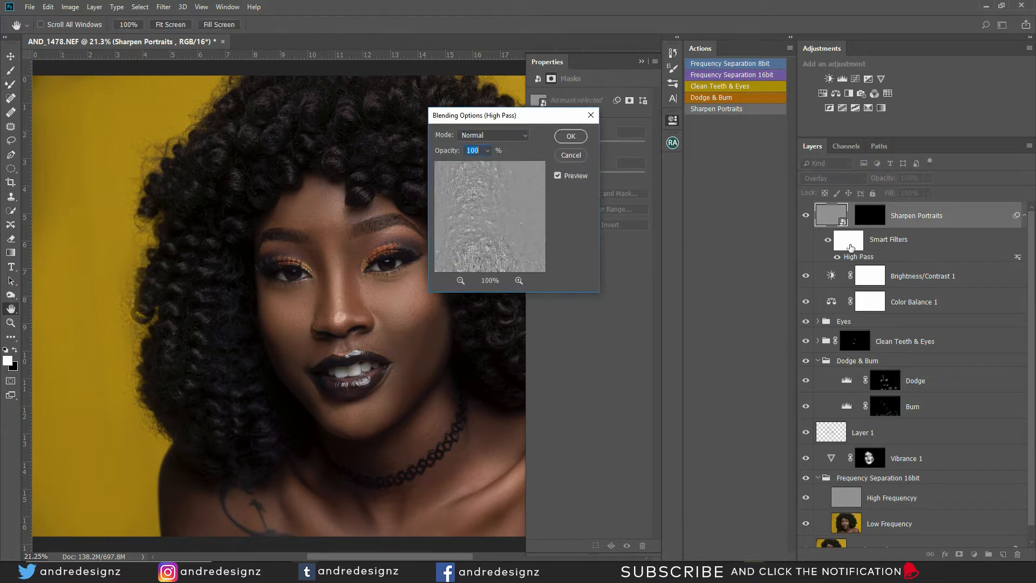
left_click(571, 156)
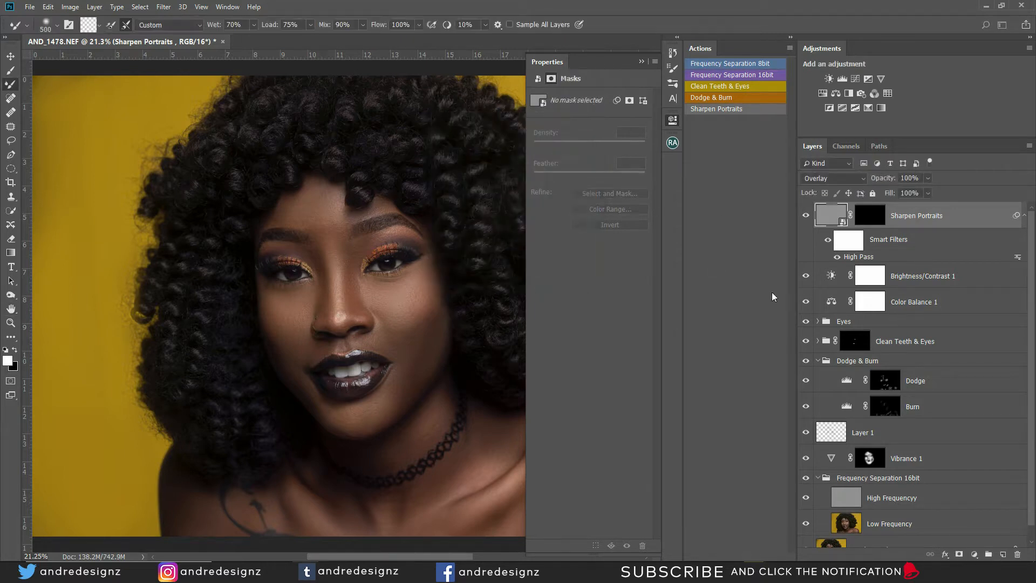
Step: Paint white over the eyes and lips on the Sharpen Portraits layer mask with a 500 px Brush at 15% Flow
left_click(867, 222)
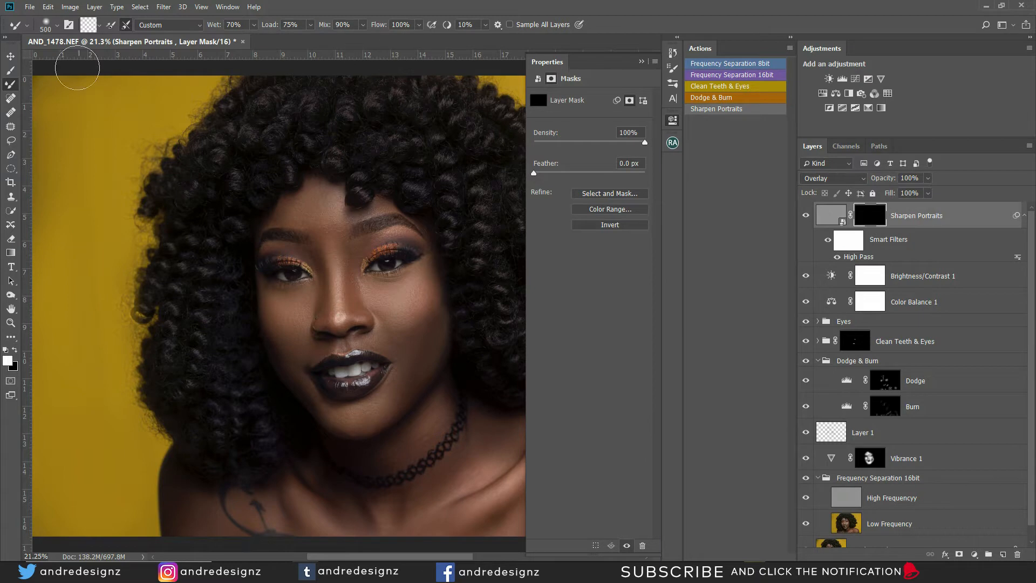
left_click(11, 70)
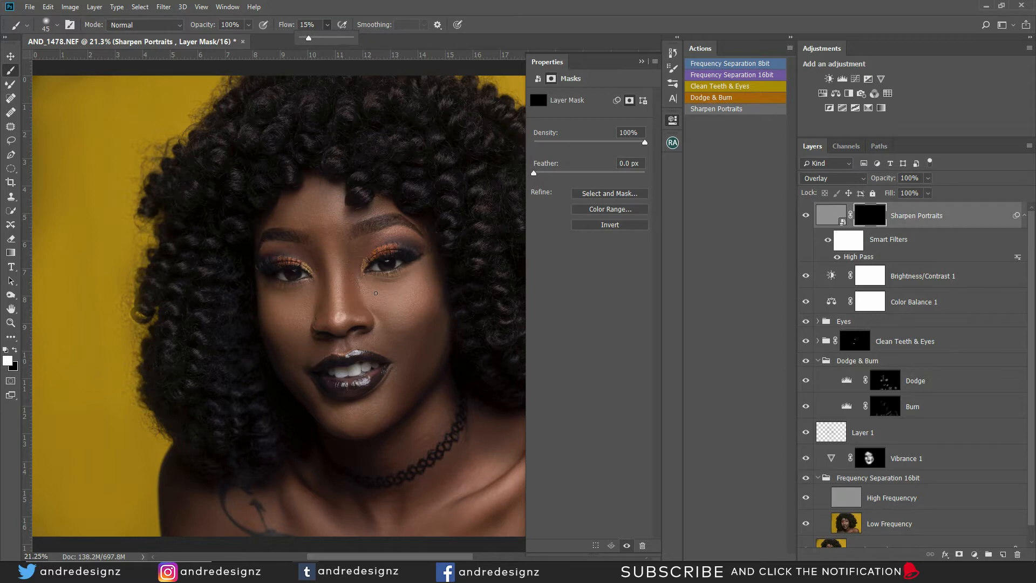
key("bracketright")
key("bracketright")
key("bracketright")
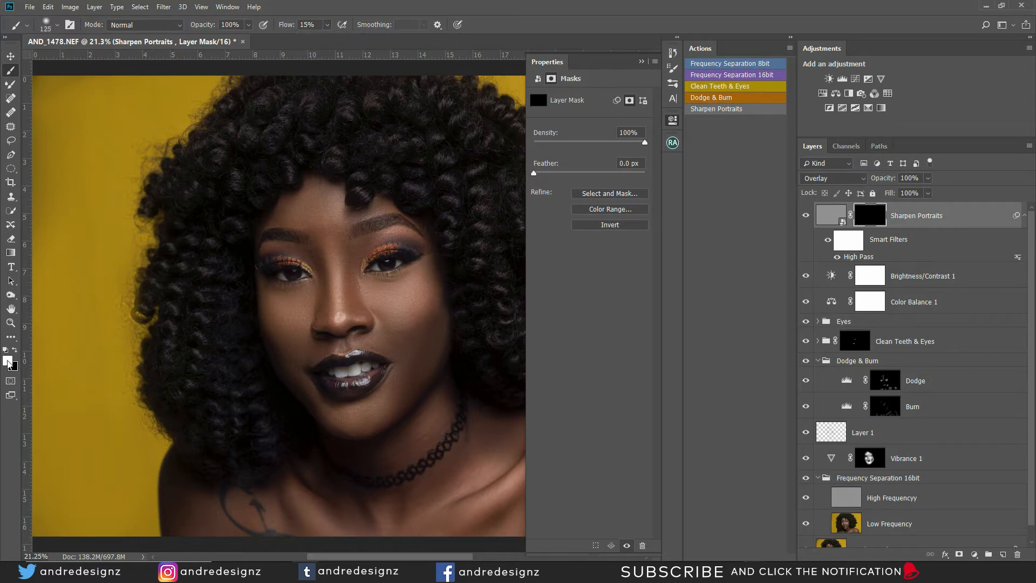
key("bracketright")
key("bracketright")
key("bracketright")
key("bracketright")
key("bracketright")
key("bracketright")
left_click_drag(400, 259, 386, 264)
left_click_drag(291, 273, 297, 273)
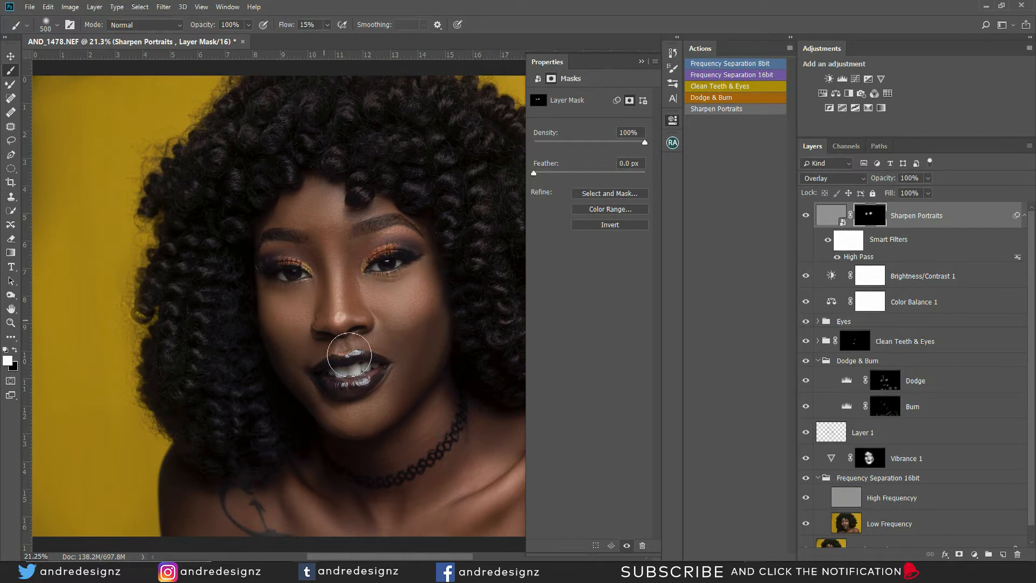
left_click_drag(334, 382, 381, 367)
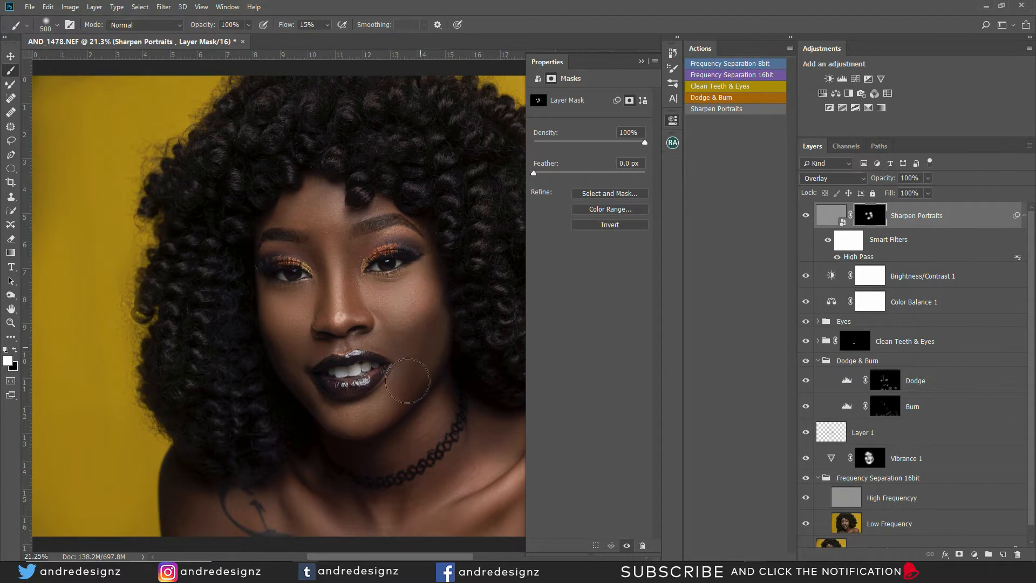
Step: Paint the sharpening into the face, eyebrows and hair on the Sharpen Portraits mask, resizing the brush for each area
mouse_move(292, 340)
left_mouse_down()
mouse_move(278, 305)
mouse_move(340, 310)
mouse_move(338, 263)
mouse_move(303, 210)
mouse_move(315, 254)
left_mouse_up()
key("bracketleft")
key("bracketleft")
key("bracketleft")
key("bracketleft")
mouse_move(277, 233)
left_mouse_down()
mouse_move(409, 227)
mouse_move(422, 240)
left_mouse_up()
key("bracketright")
key("bracketright")
key("bracketright")
key("bracketright")
mouse_move(445, 125)
left_mouse_down()
mouse_move(490, 293)
mouse_move(500, 203)
mouse_move(504, 373)
mouse_move(508, 225)
mouse_move(426, 88)
mouse_move(291, 89)
mouse_move(288, 109)
mouse_move(311, 87)
mouse_move(242, 140)
mouse_move(195, 290)
mouse_move(193, 422)
mouse_move(220, 434)
mouse_move(259, 422)
mouse_move(201, 300)
mouse_move(228, 172)
mouse_move(222, 179)
mouse_move(228, 204)
mouse_move(309, 116)
mouse_move(234, 125)
mouse_move(229, 109)
mouse_move(213, 138)
left_mouse_up()
Step: Toggle the Sharpen Portraits layer to compare the portrait with and without sharpening
left_click(807, 216)
left_click(807, 216)
left_click(806, 216)
left_click(807, 216)
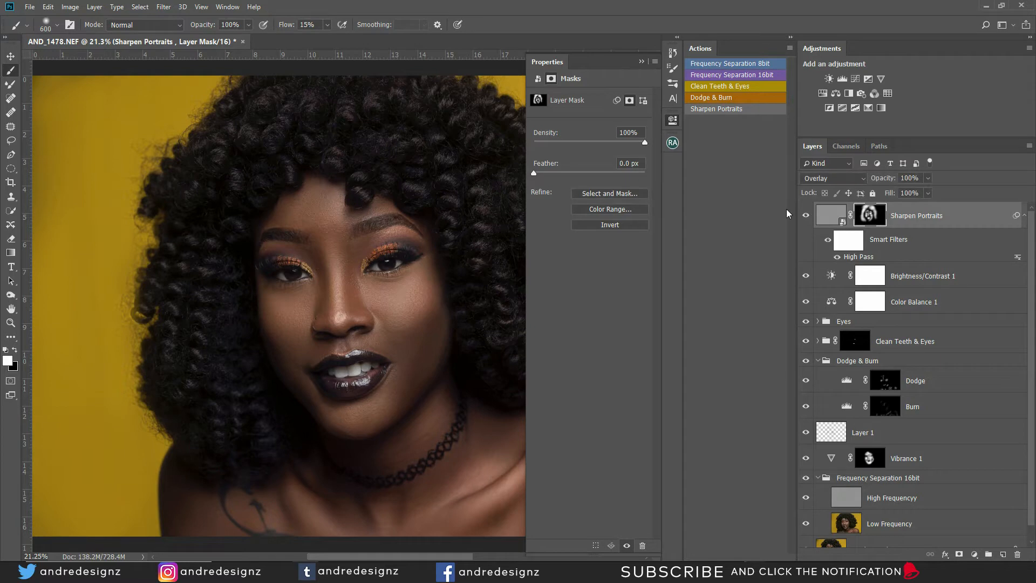
left_click(642, 61)
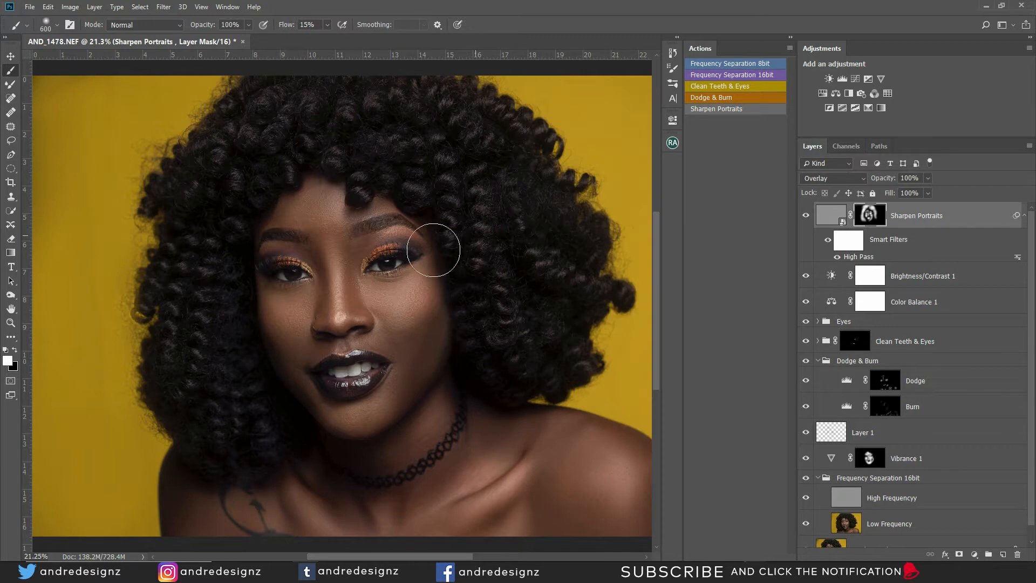
scroll(511, 232, "down", 3)
scroll(433, 251, "up", 1)
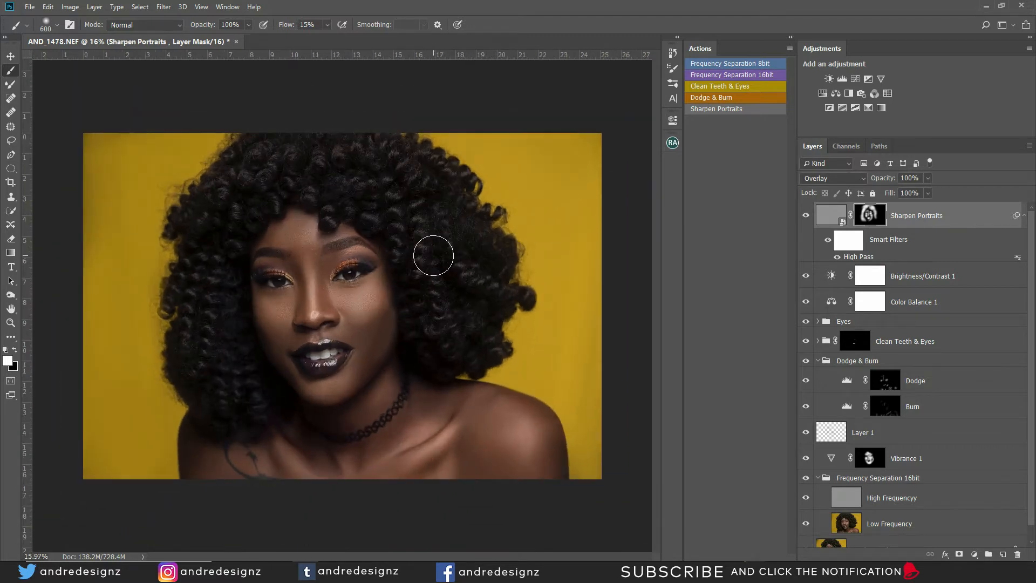
scroll(416, 262, "down", 2)
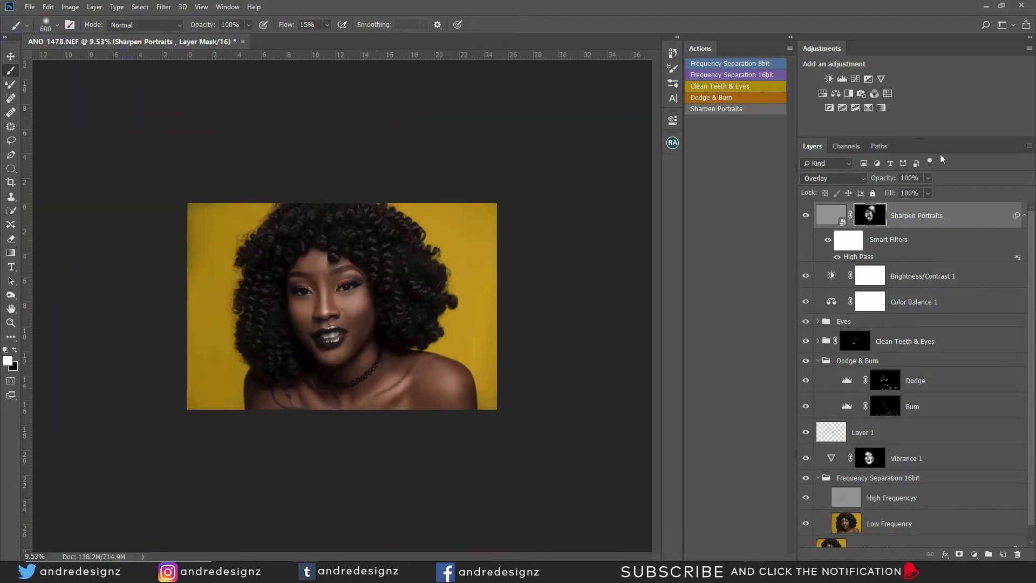
Step: Stamp all visible layers into a new layer above Sharpen Portraits and apply the Camera Raw Filter with Clarity +38
left_click(964, 219)
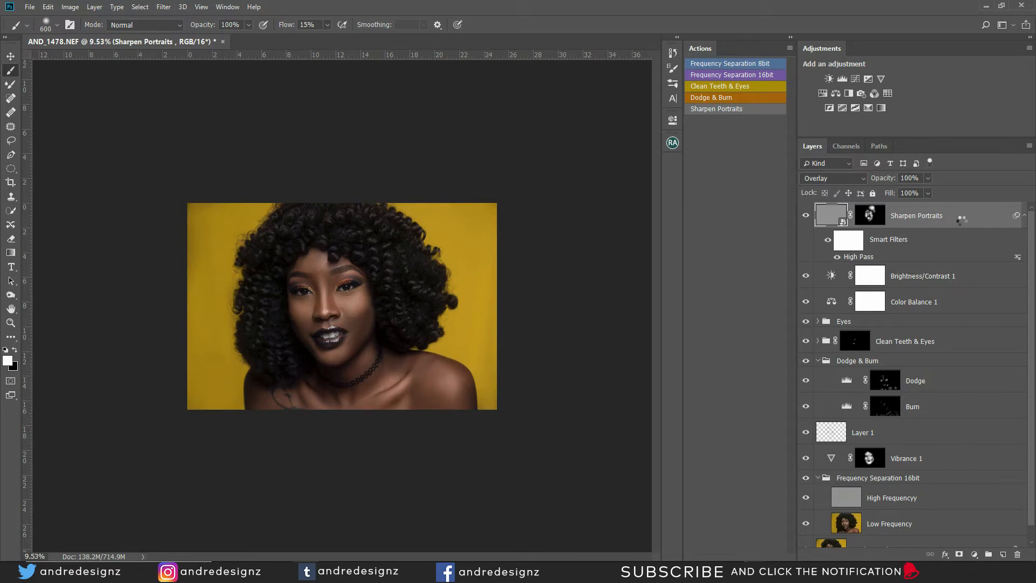
key("ctrl+shift+alt+e")
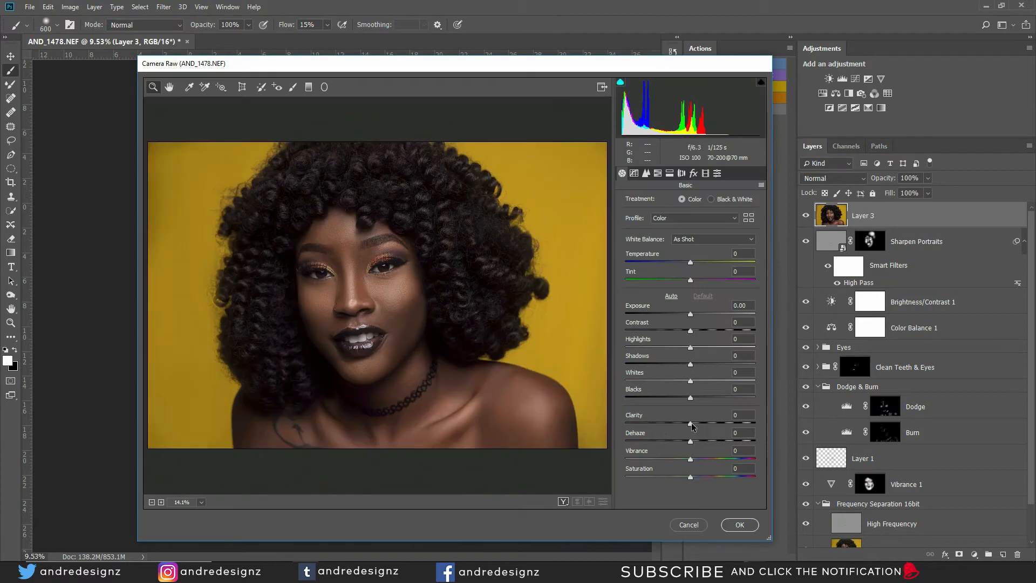
left_click_drag(693, 427, 716, 429)
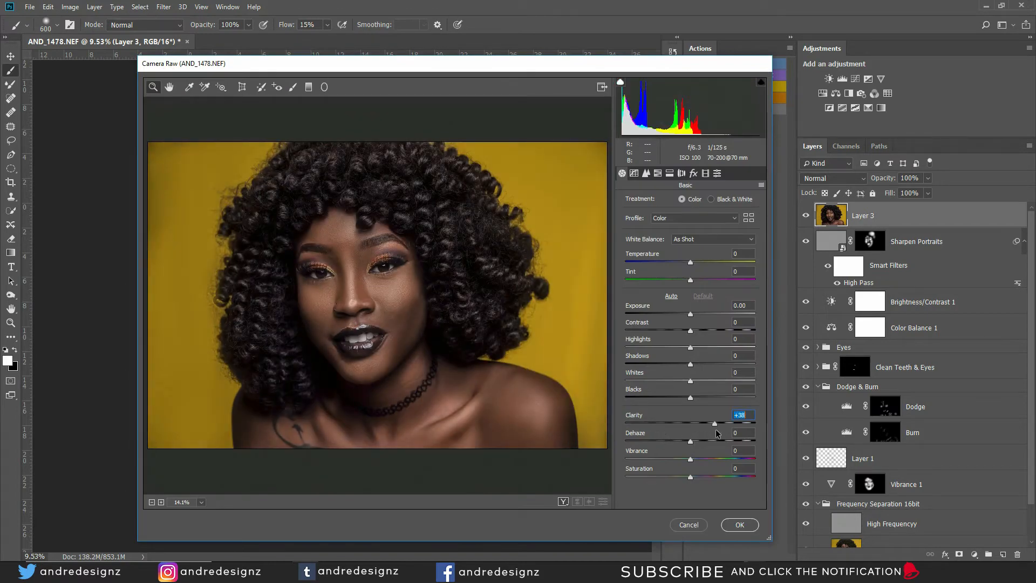
left_click(728, 527)
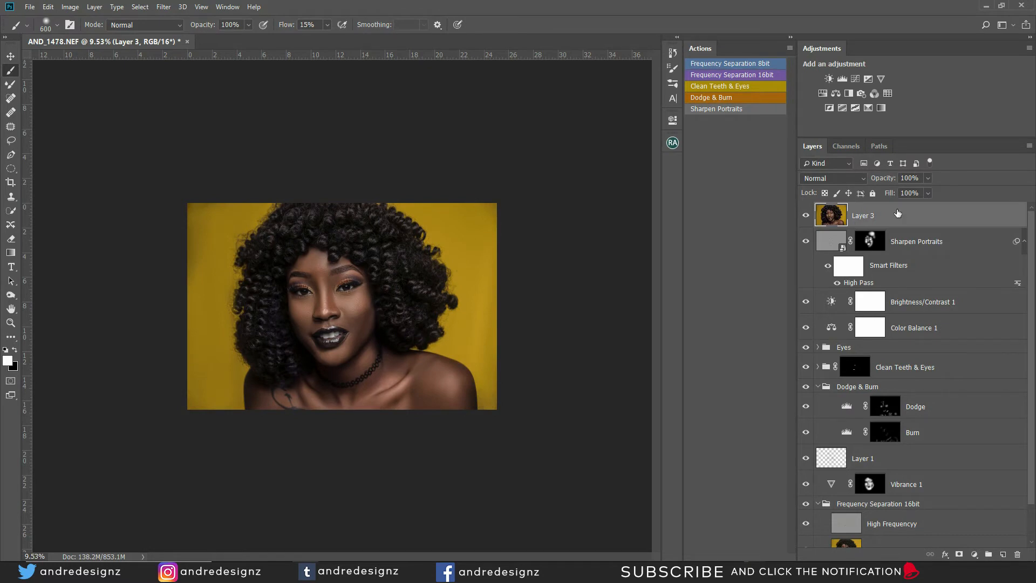
Step: Add a black mask to Layer 3 and paint white over the hair with a 600 px Brush at 15% Flow
left_click(959, 556, "alt")
scroll(473, 303, "up", 3)
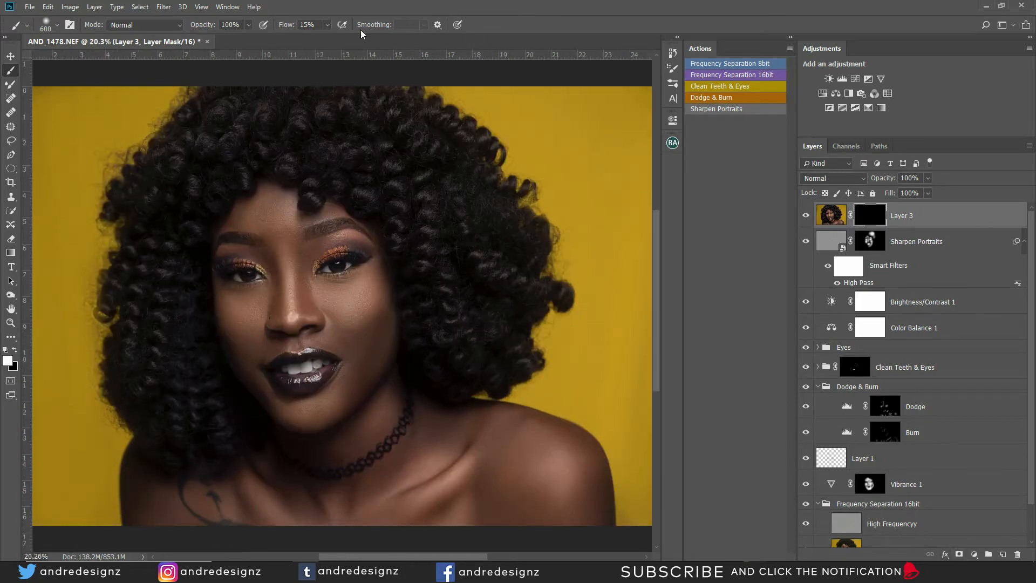
left_click(328, 24)
scroll(320, 177, "down", 2)
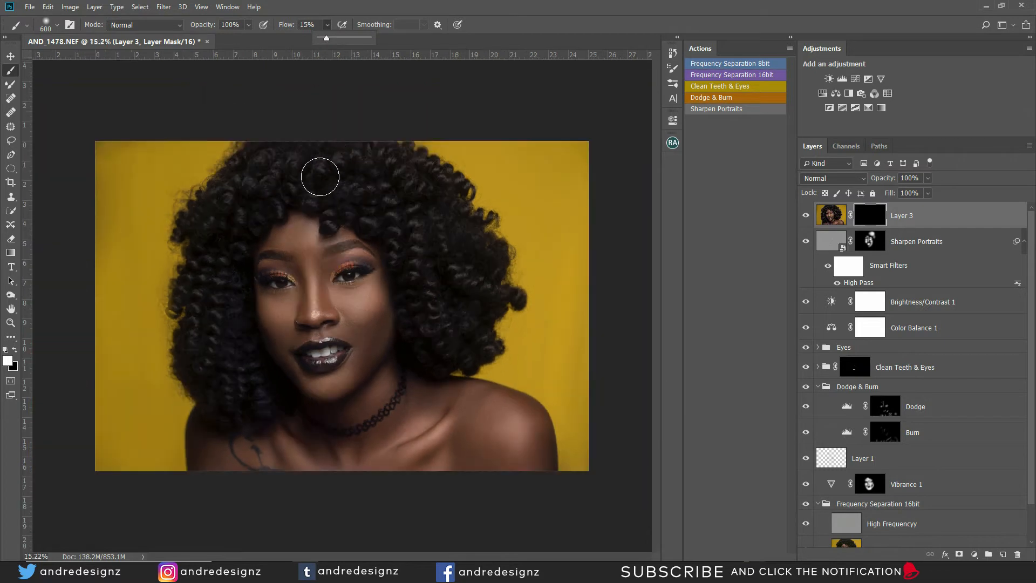
left_click(432, 254)
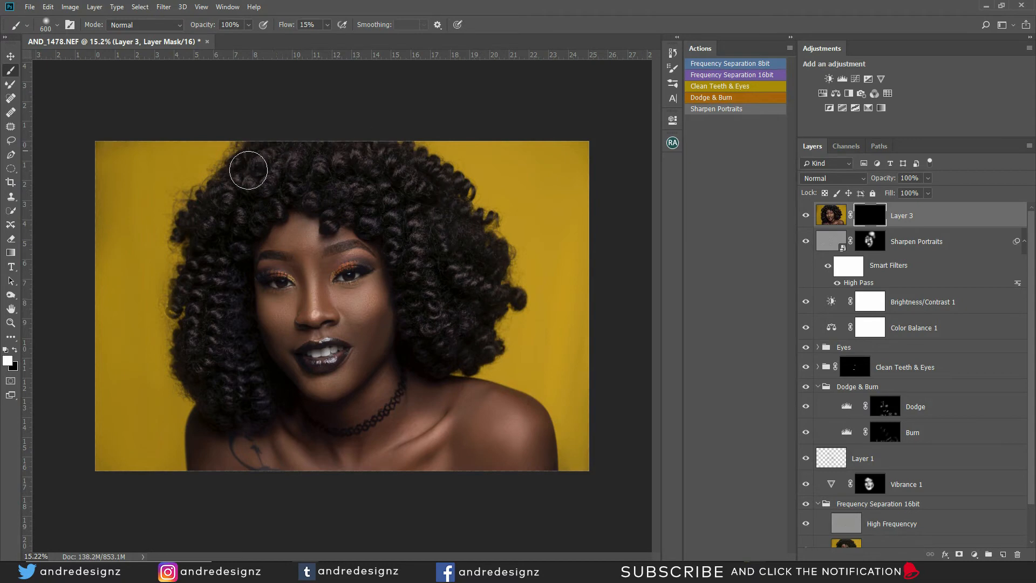
Step: Toggle Layer 3 to compare the added hair clarity and examine the whole portrait
left_click(806, 216)
left_click(807, 216)
left_click(806, 216)
left_click(806, 216)
scroll(330, 210, "up", 2)
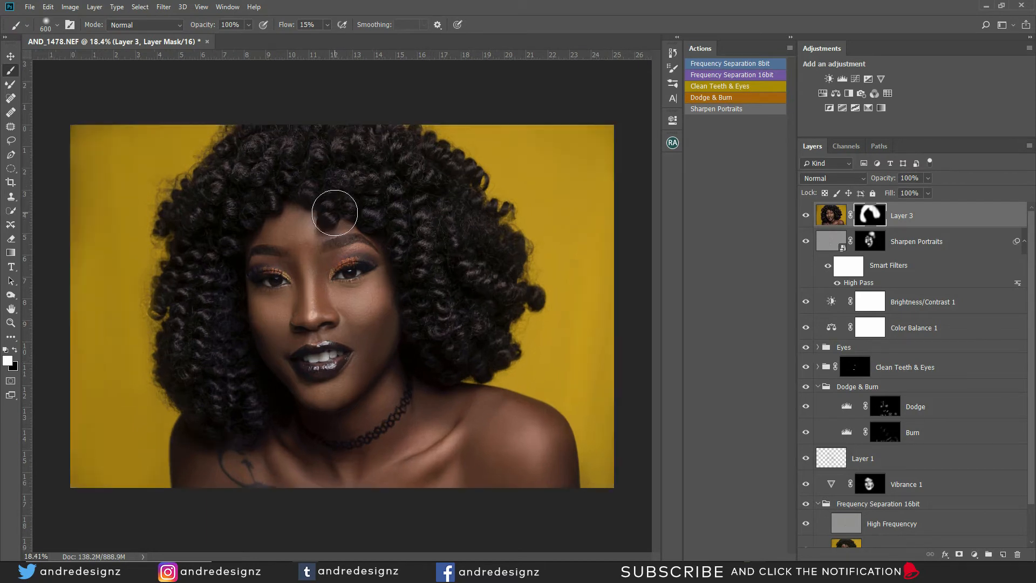
scroll(318, 232, "down", 1)
scroll(388, 345, "up", 1)
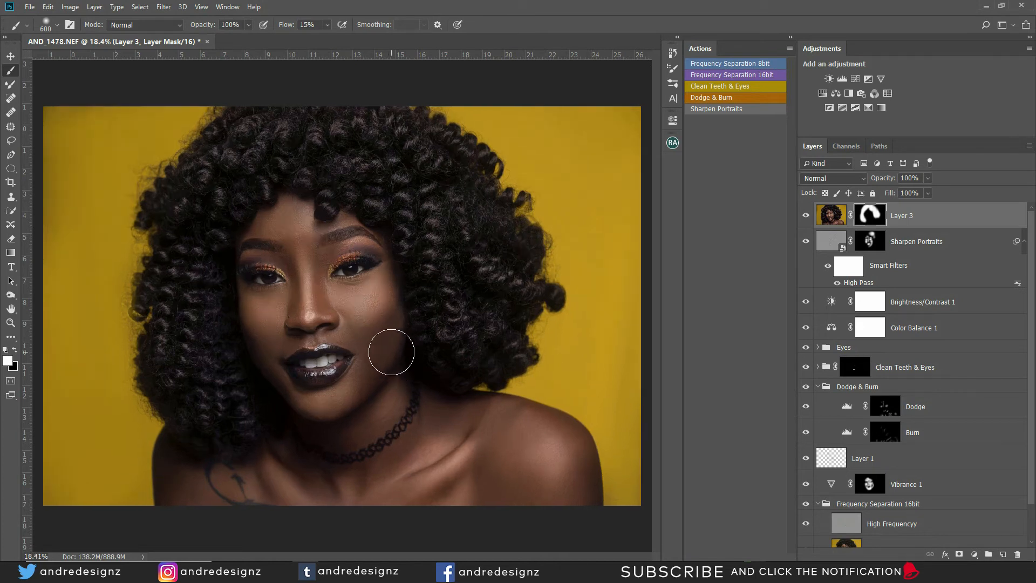
scroll(391, 352, "down", 1)
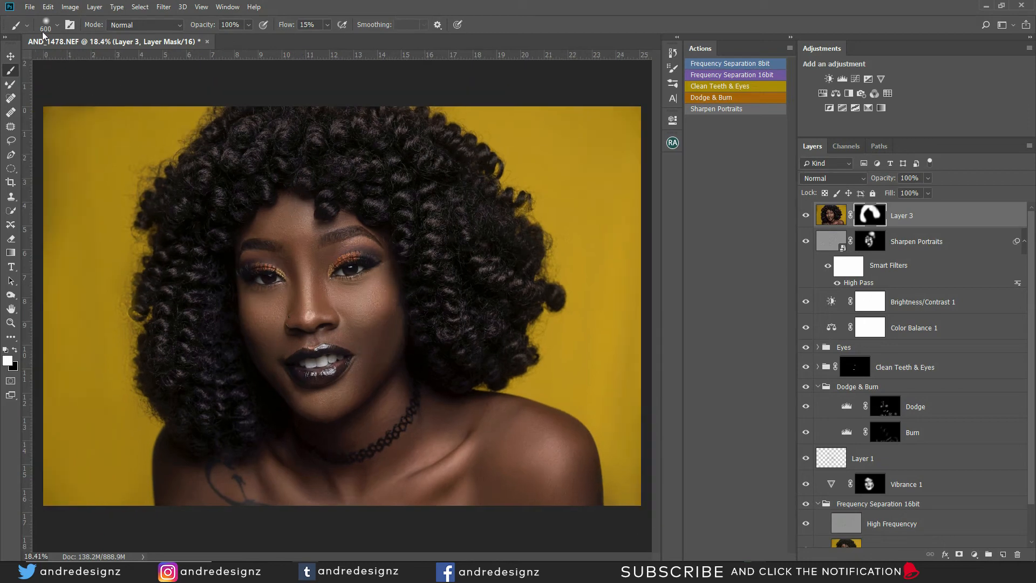
Step: Start a Save for Web export with the JPEG High preset and set the image width to 1200 px
left_click(29, 7)
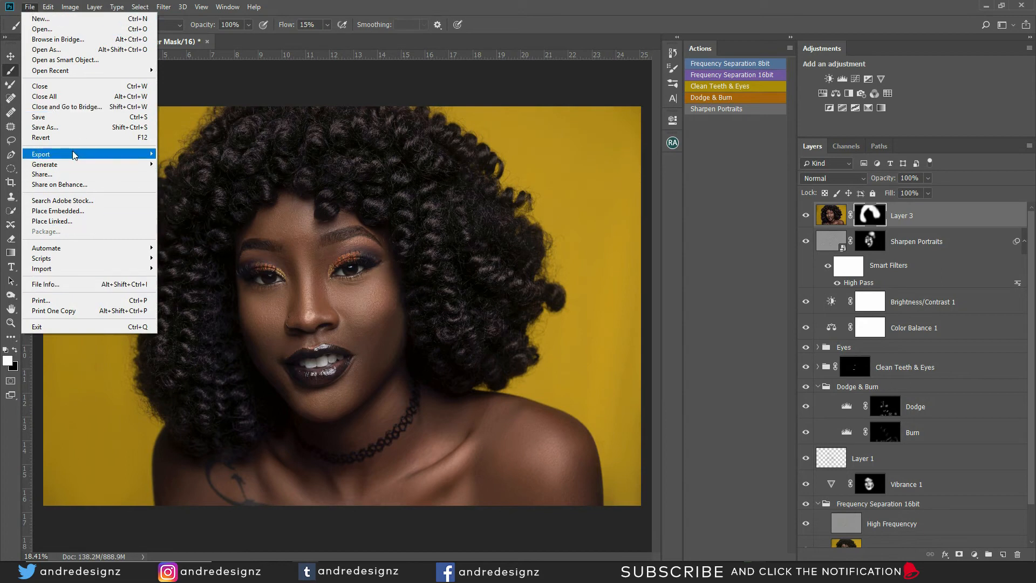
mouse_move(72, 154)
left_click(213, 196)
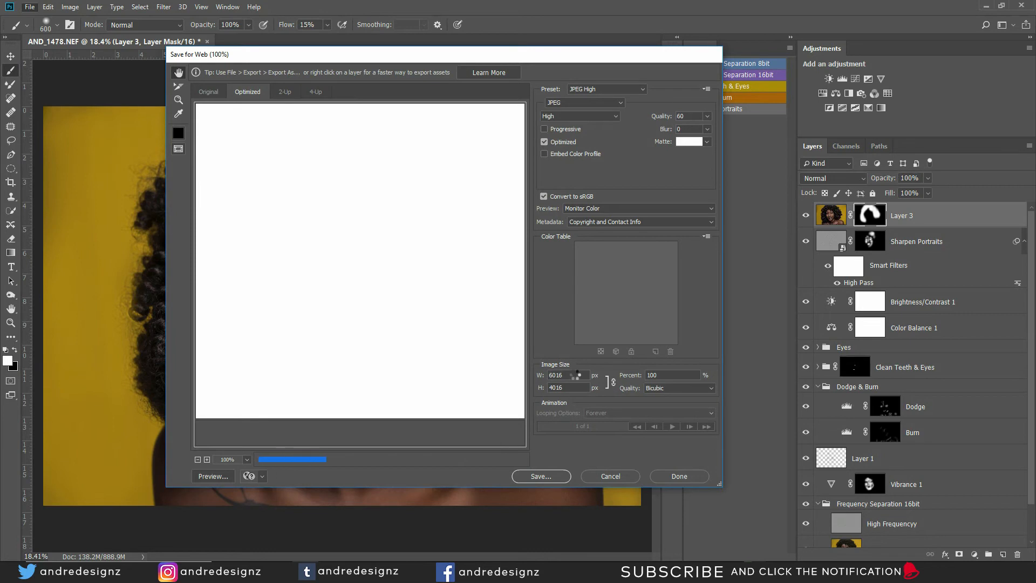
left_click(544, 375)
type("1200")
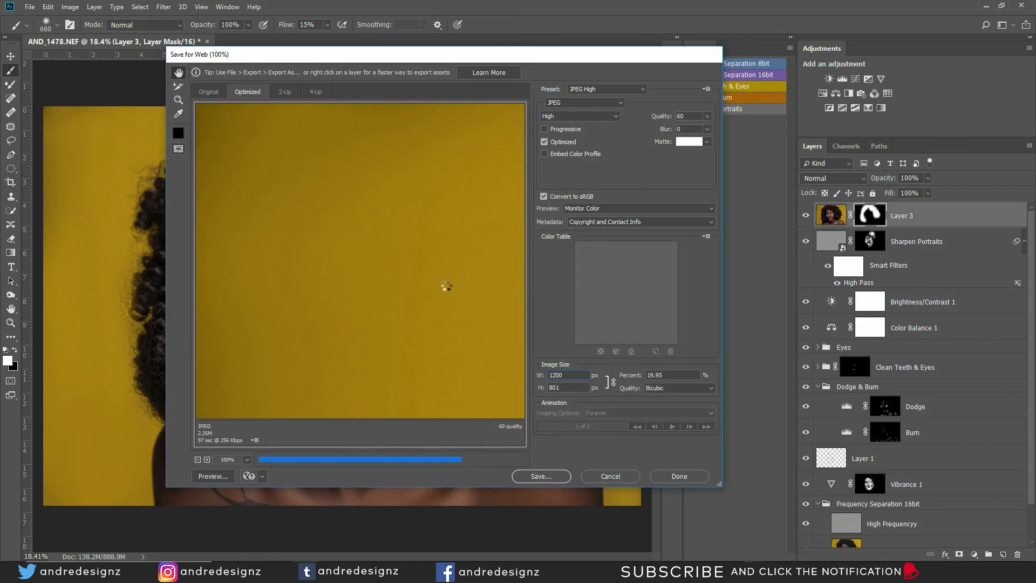
Step: Save the optimized JPEG to the Desktop as AND_1478 and open the exported image for viewing
left_click(561, 477)
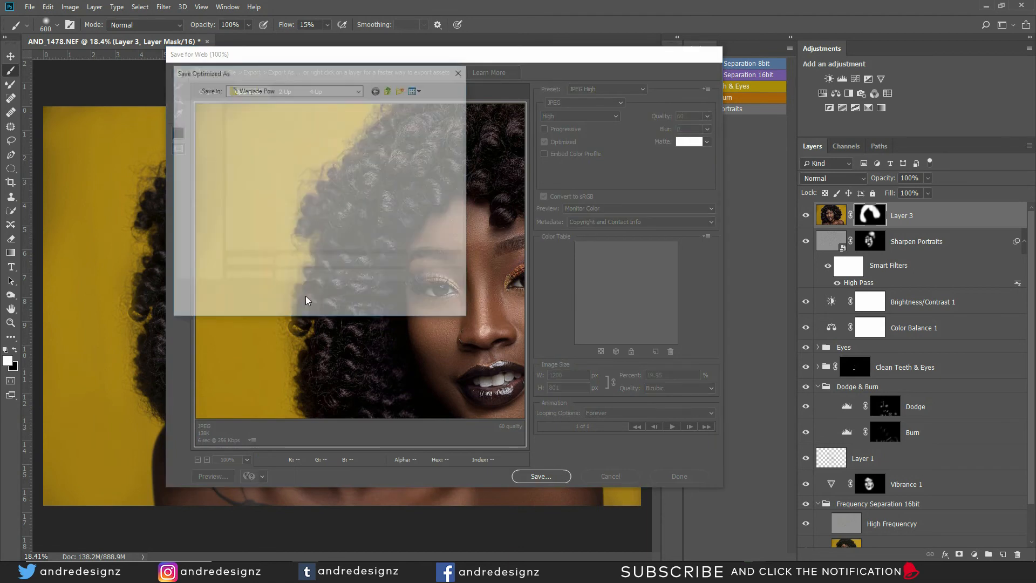
left_click(197, 146)
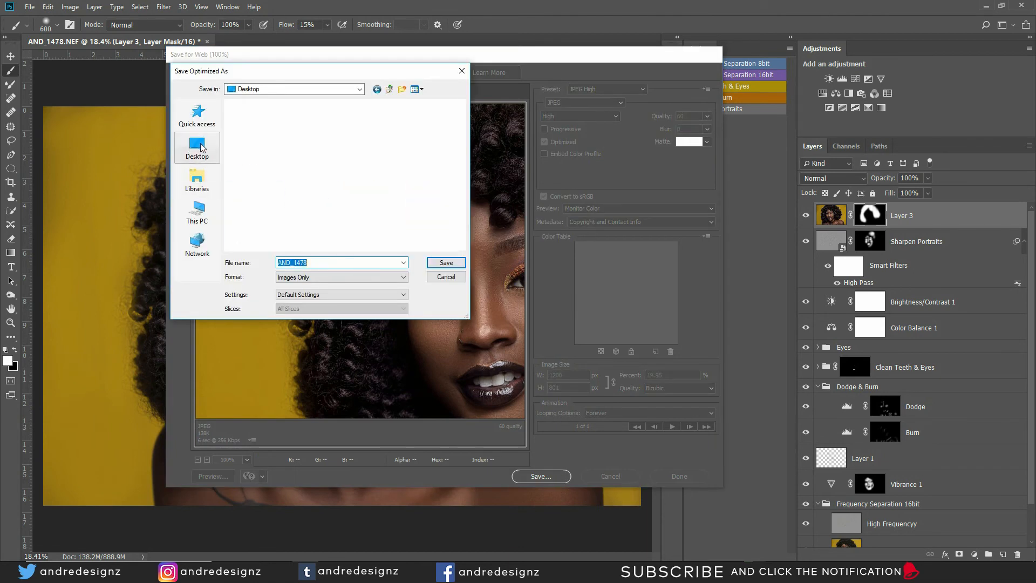
left_click(452, 263)
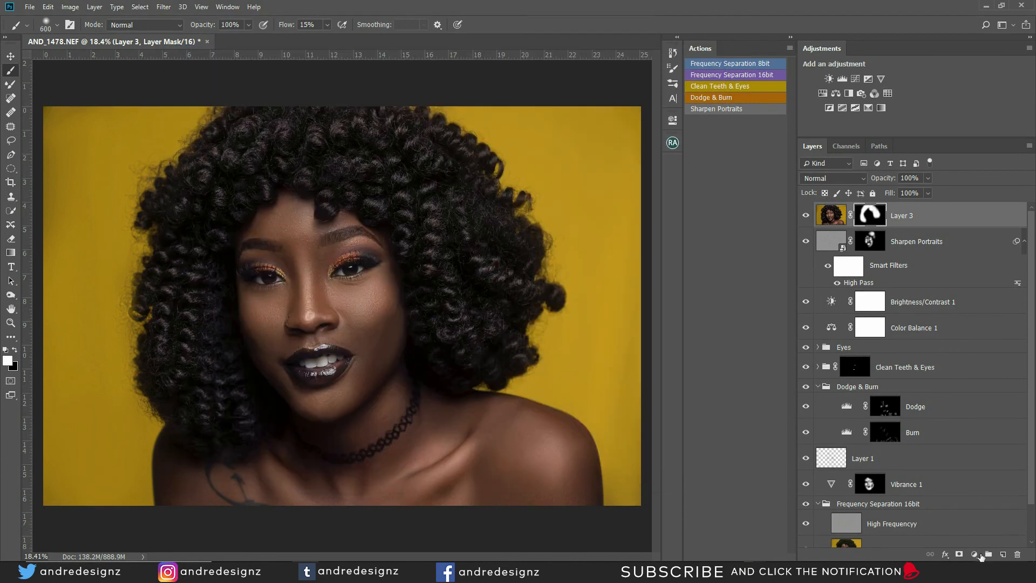
left_click(839, 572)
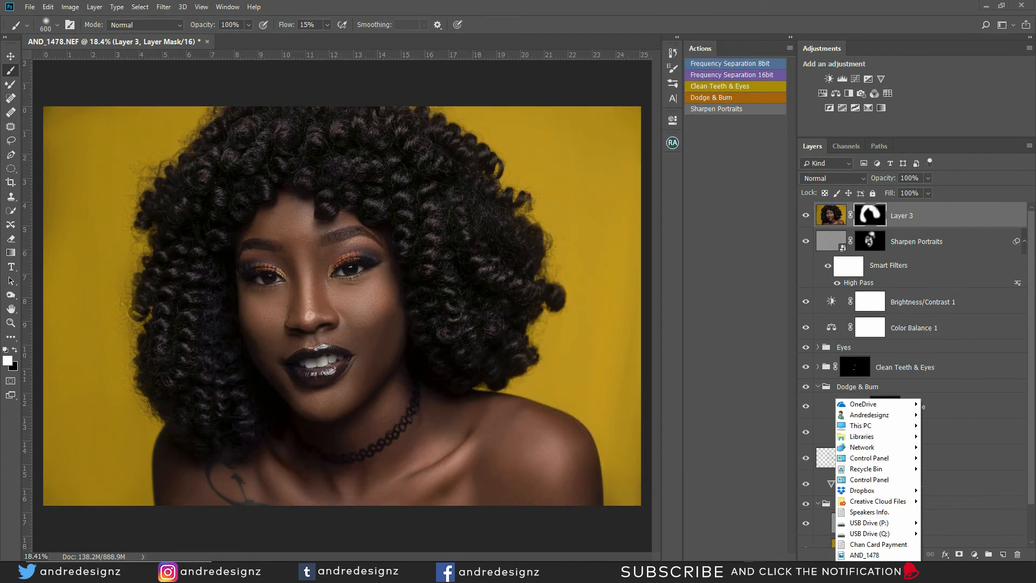
left_click(865, 555)
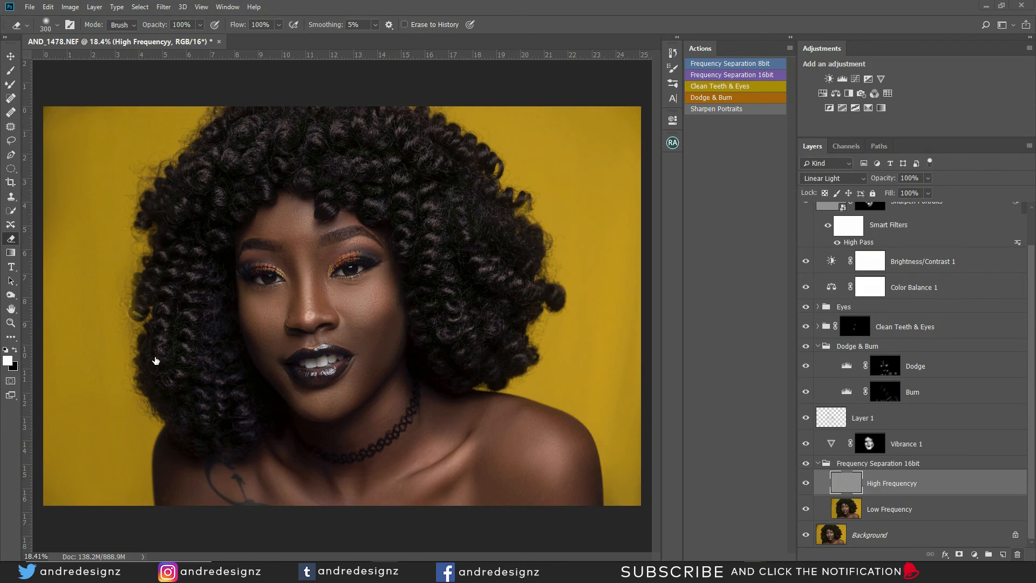
Step: Erase part of the Low Frequency layer along the hair's left edge with a 500 px Eraser at 100% Opacity and Flow
left_click(889, 509)
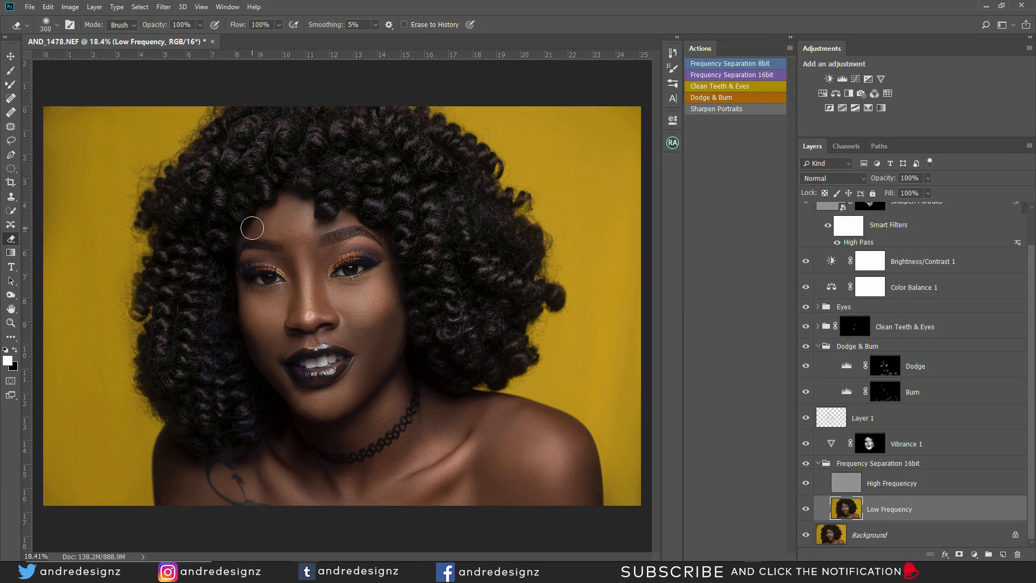
key("bracketright")
key("bracketright")
mouse_move(165, 293)
left_mouse_down()
mouse_move(143, 289)
mouse_move(148, 297)
left_mouse_up()
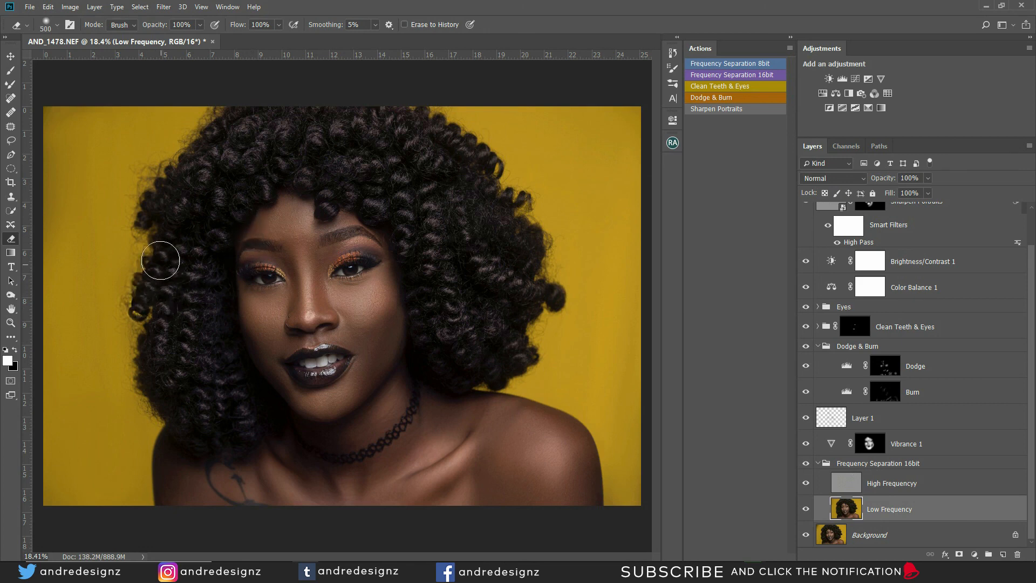